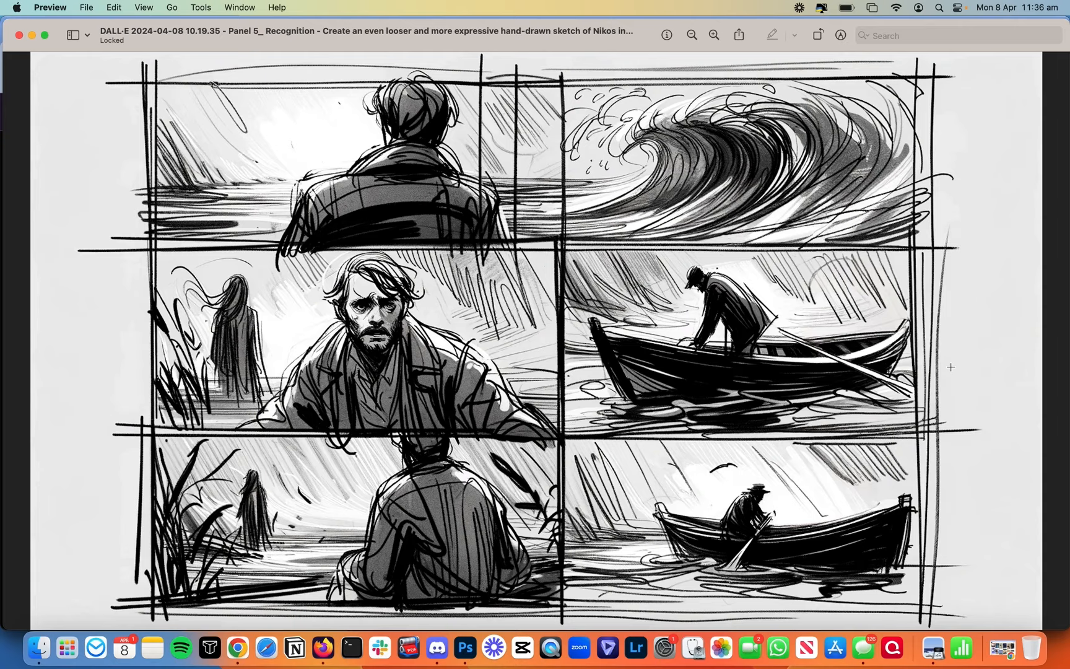
# Step: Switch to Finder and preview the DALL-E storyboard sketches from Panel 4 back to Panel 2
pyautogui.press('super+Tab')
pyautogui.press('space')
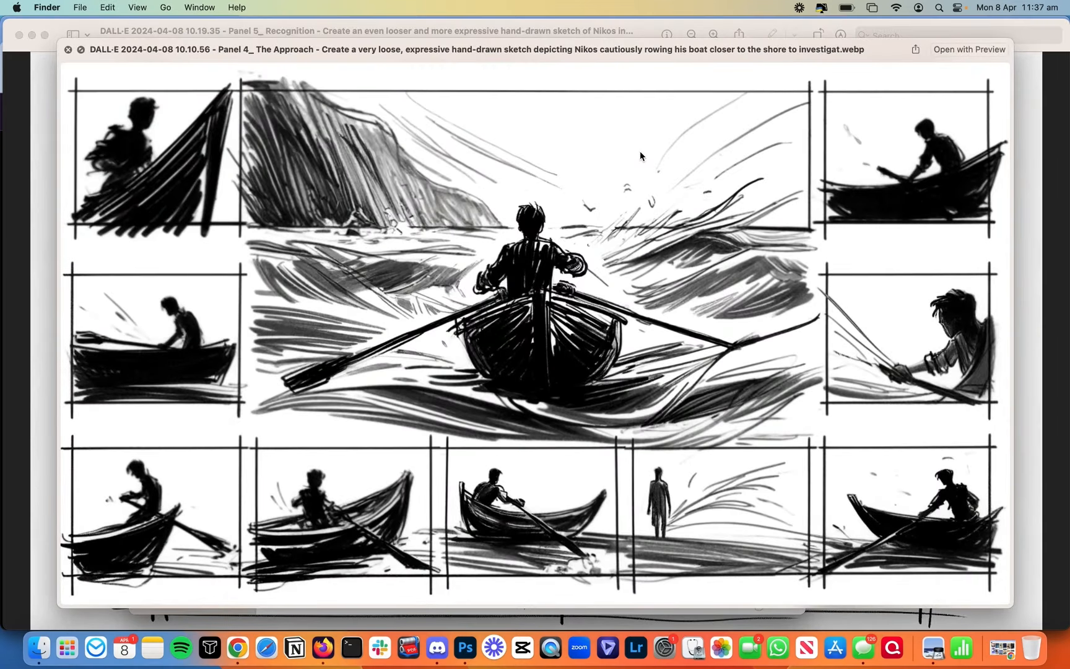
pyautogui.press('Up')
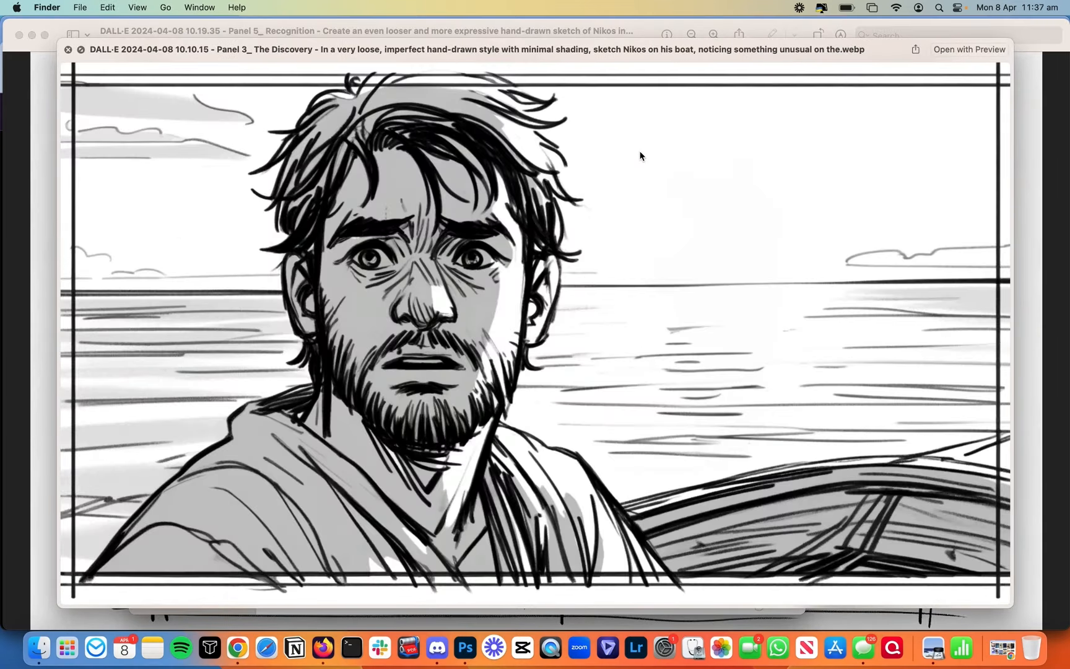
pyautogui.press('Up')
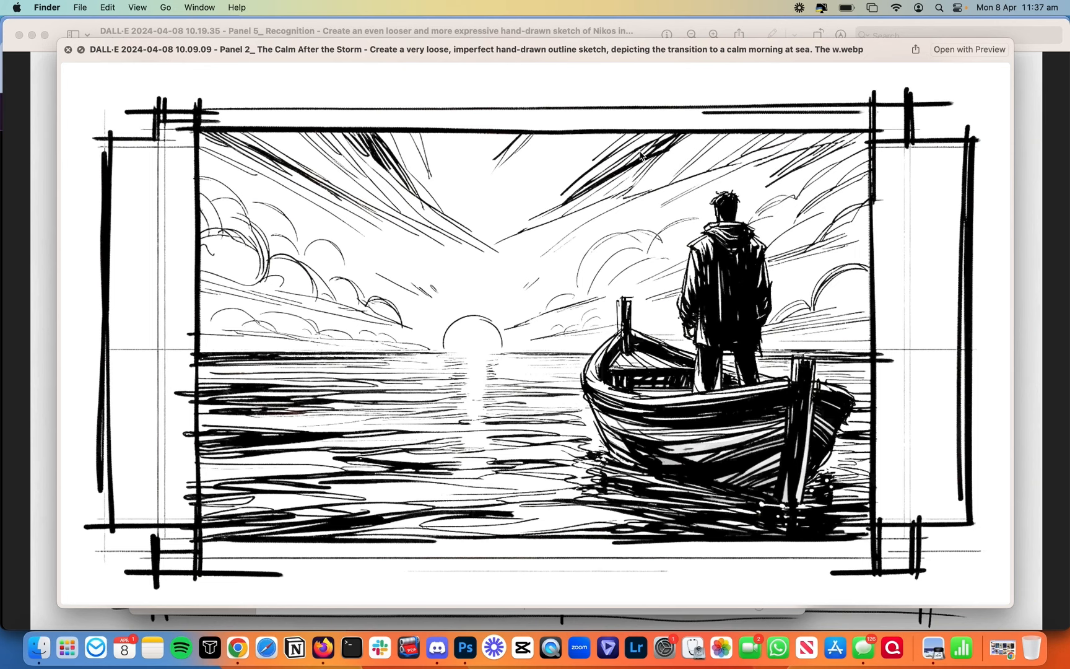
# Step: Switch to Discord and enlarge the Midjourney image of the old man on the Greek ocean in the storyboards channel
pyautogui.press('super+Tab')
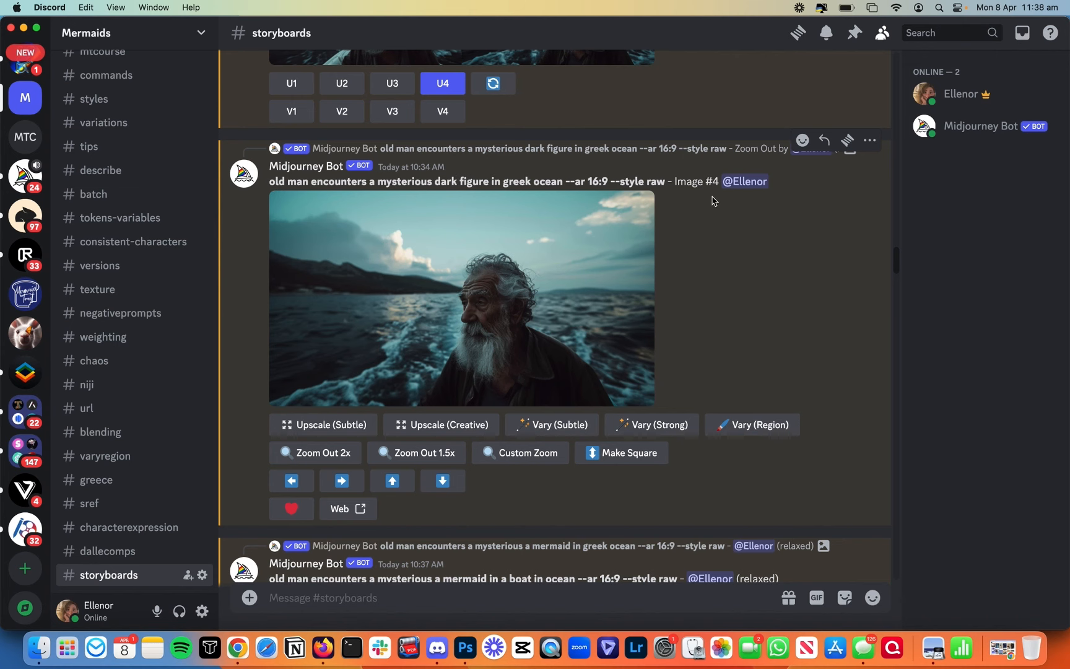
pyautogui.click(540, 273)
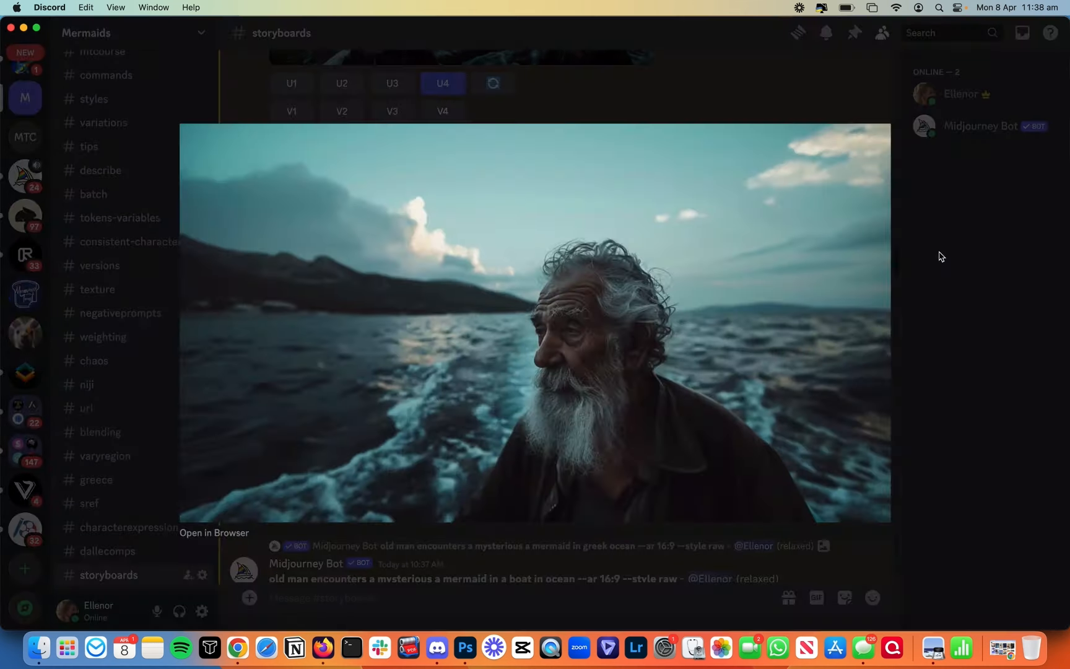
# Step: Switch to the Magnific editor in Chrome and set the magic spell to Style Transfer
pyautogui.click(237, 643)
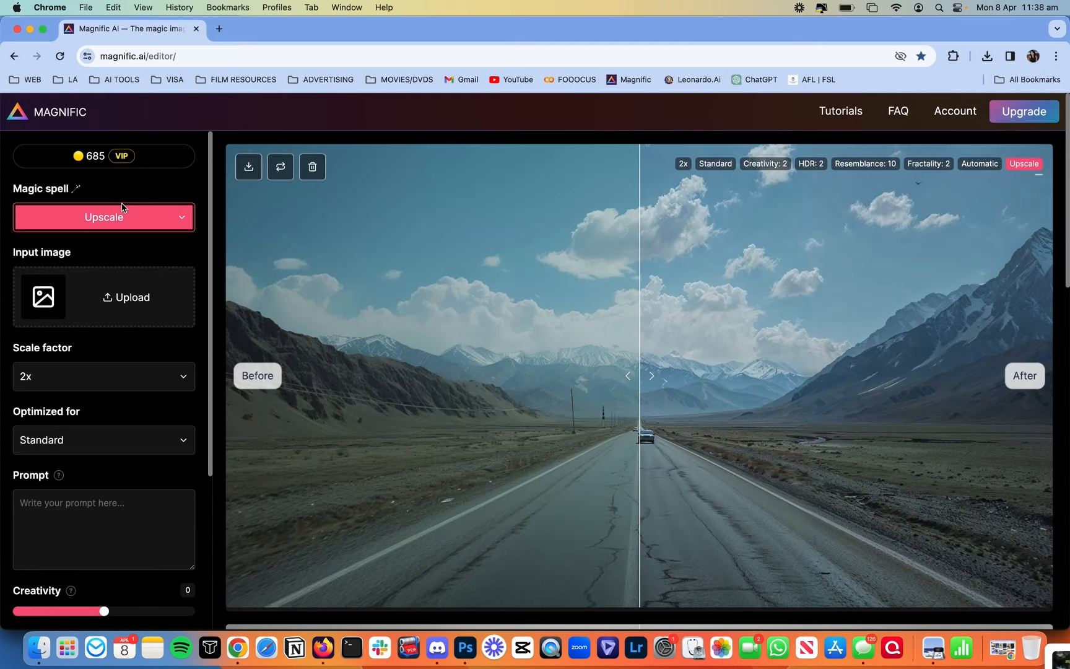
pyautogui.click(152, 221)
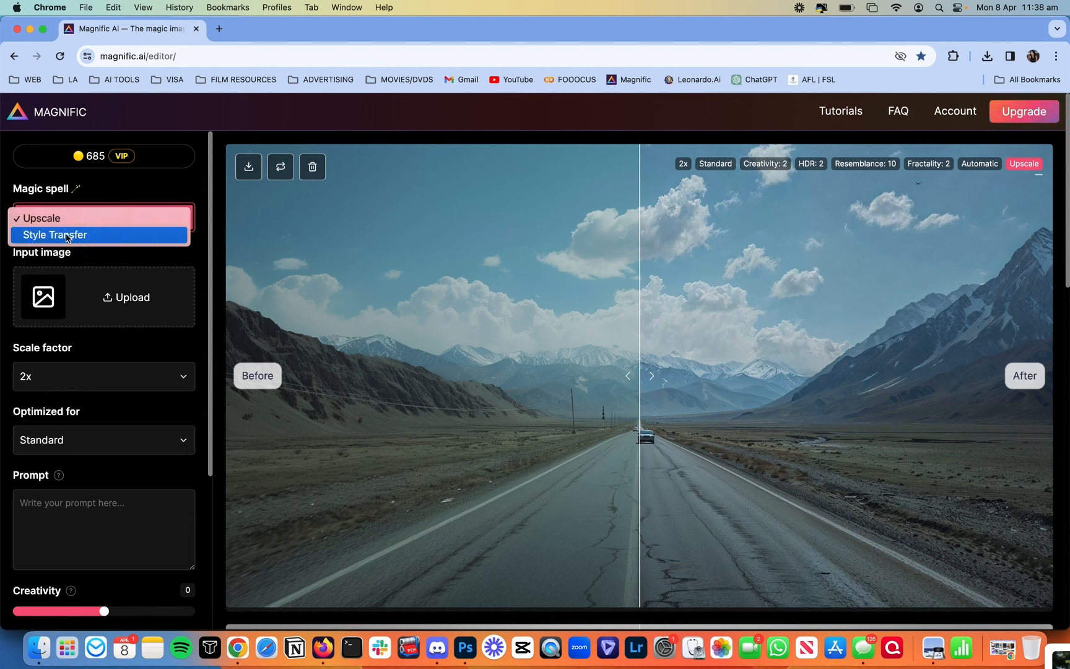
pyautogui.click(85, 239)
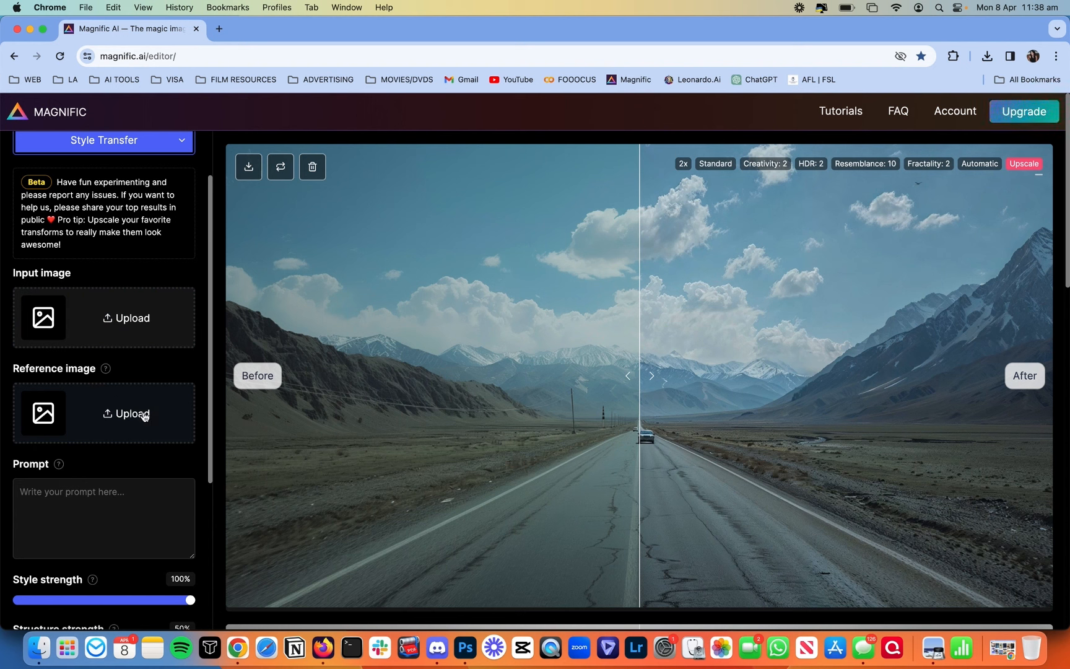
pyautogui.scroll(-4, 130, 558)
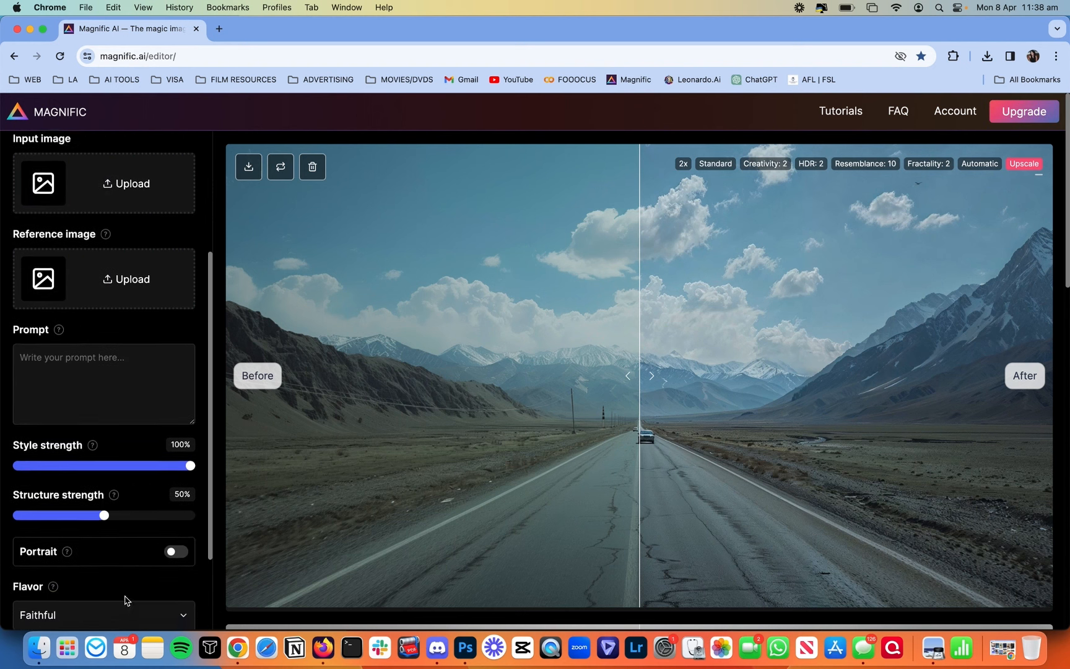
pyautogui.scroll(5, 126, 532)
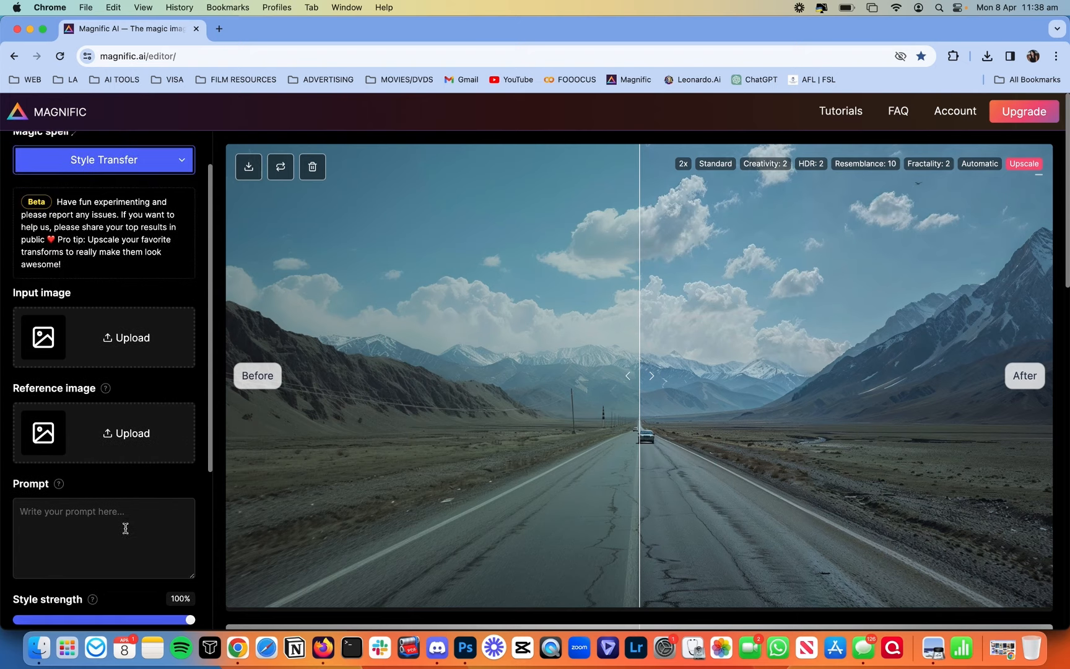
# Step: Load the Panel 2 "The Calm After the Storm" sketch from Finder as the input image
pyautogui.click(38, 647)
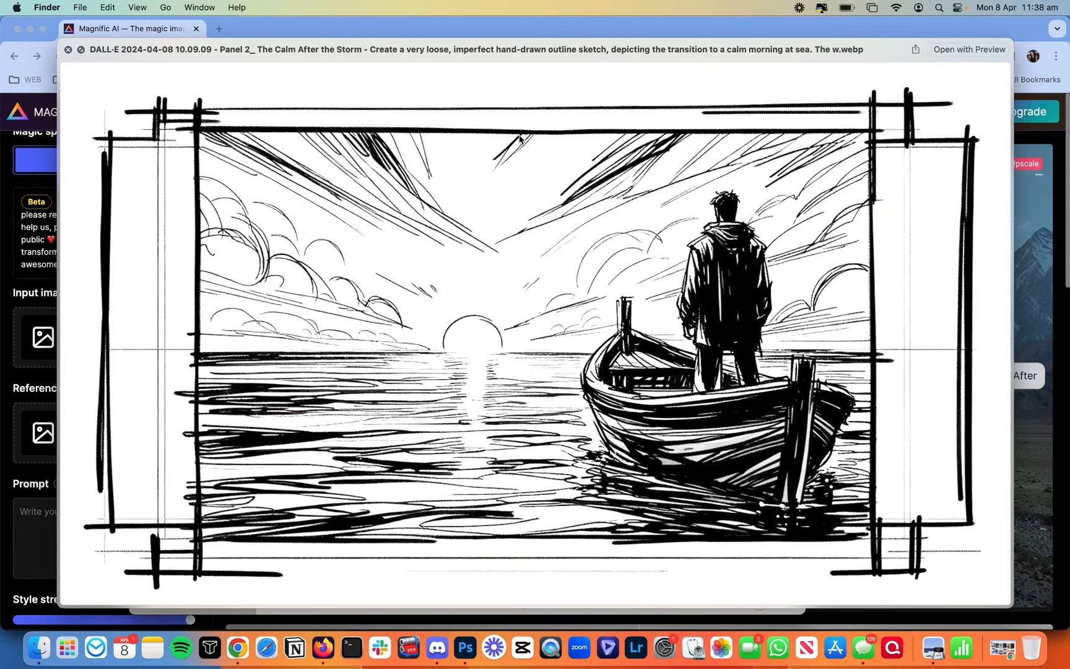
pyautogui.press('space')
pyautogui.moveTo(676, 172)
pyautogui.mouseDown()
pyautogui.moveTo(83, 267)
pyautogui.moveTo(60, 339)
pyautogui.mouseUp()
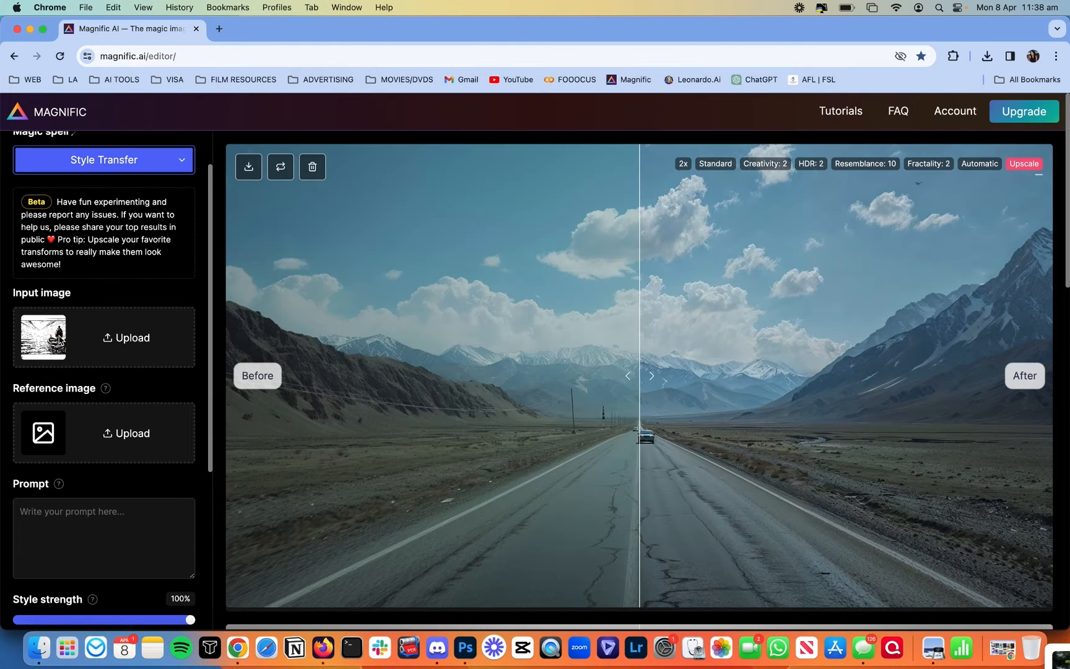
# Step: Load the bearded old man image from the REFERENCES folder inside Storyboards as the style reference image
pyautogui.click(38, 647)
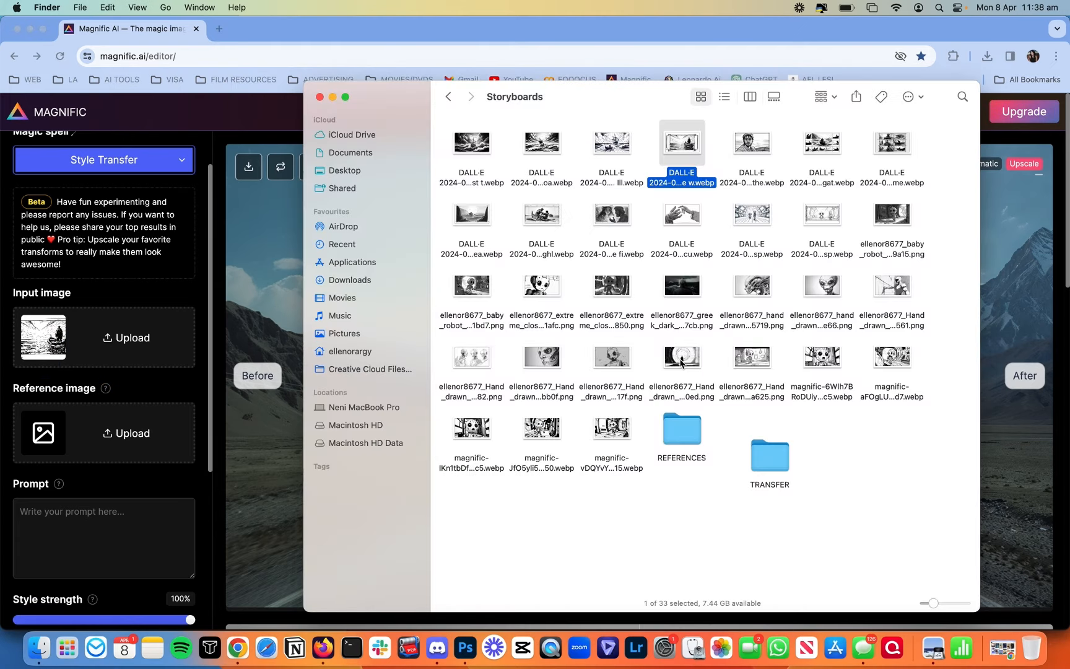
pyautogui.doubleClick(675, 437)
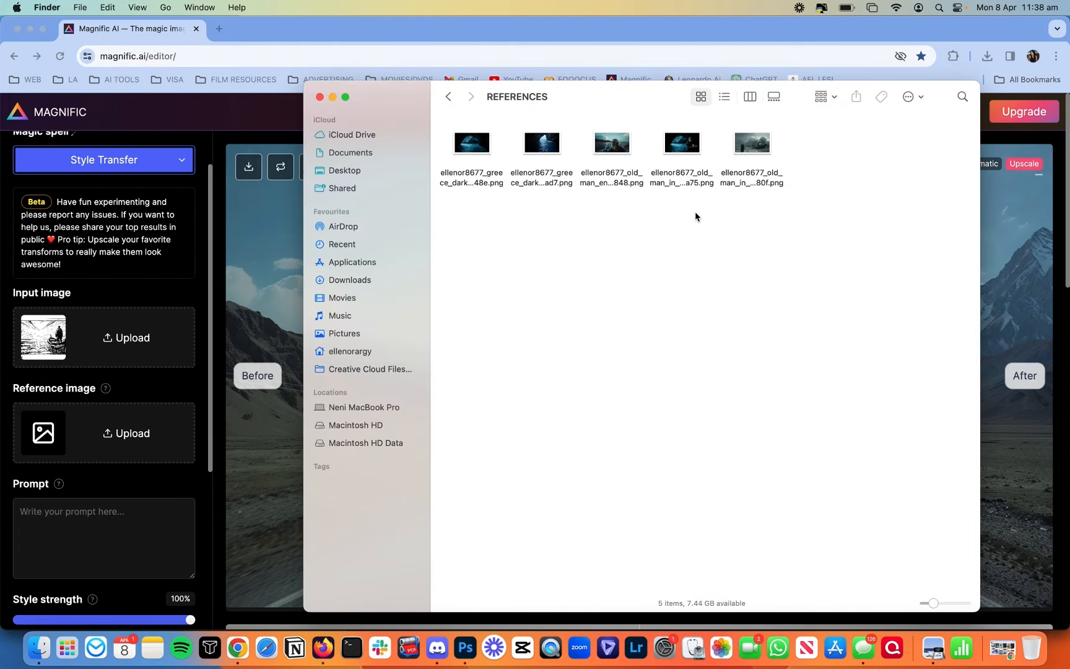
pyautogui.click(627, 158)
pyautogui.press('space')
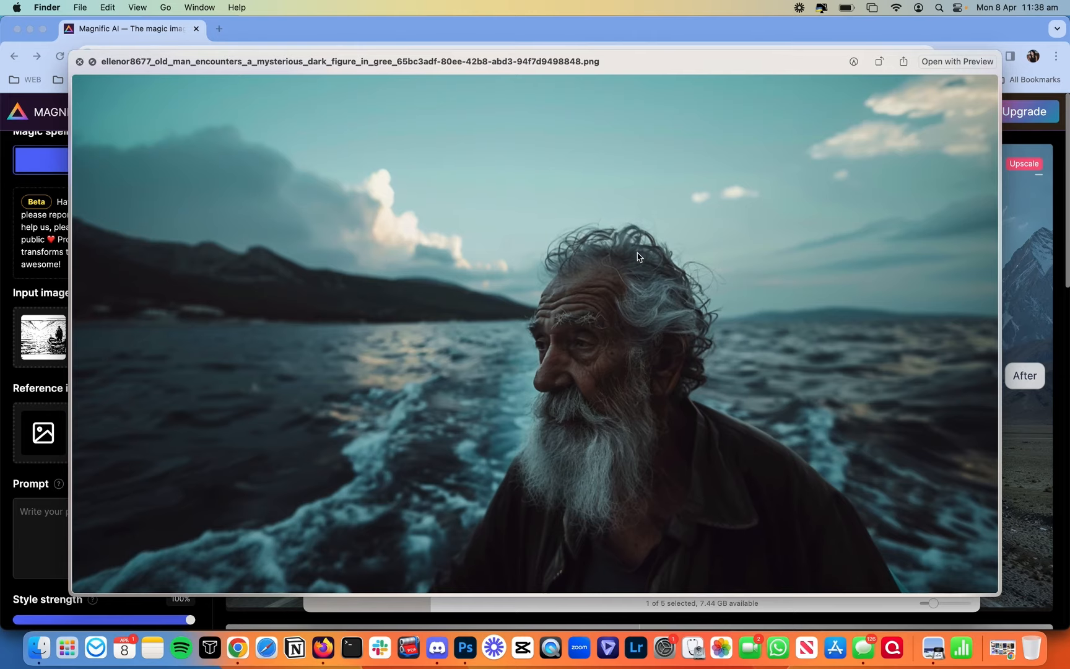
pyautogui.press('space')
pyautogui.moveTo(580, 181); pyautogui.dragTo(121, 427)
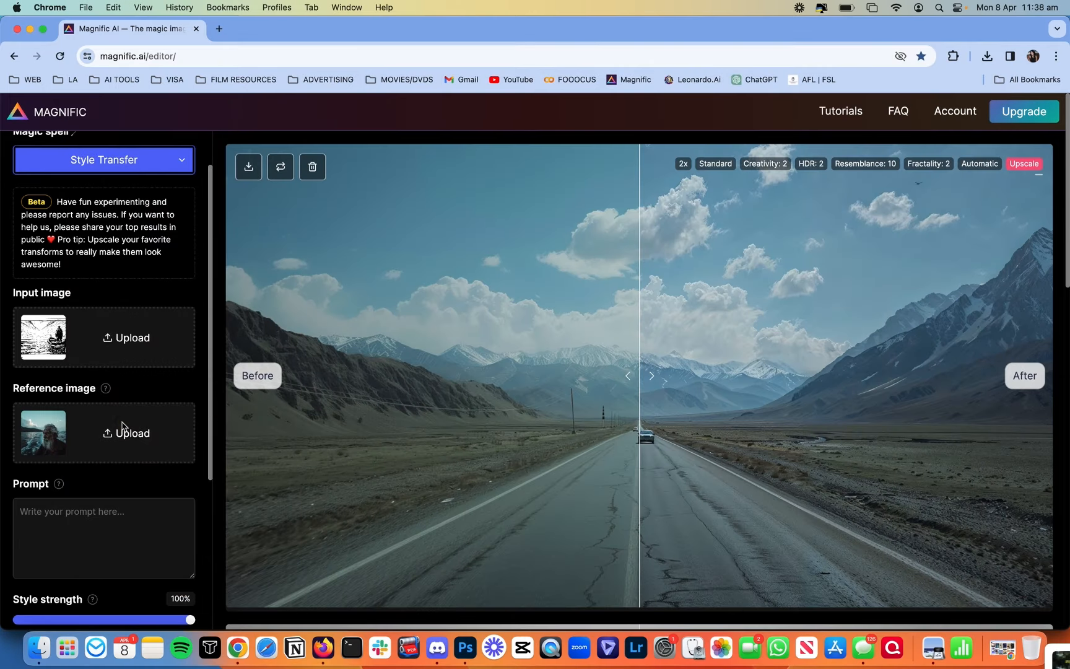
# Step: Enter the prompt "back of an old man in jacket in foreground, greek ocean in background"
pyautogui.scroll(-3, 122, 426)
pyautogui.scroll(-1, 122, 426)
pyautogui.click(121, 420)
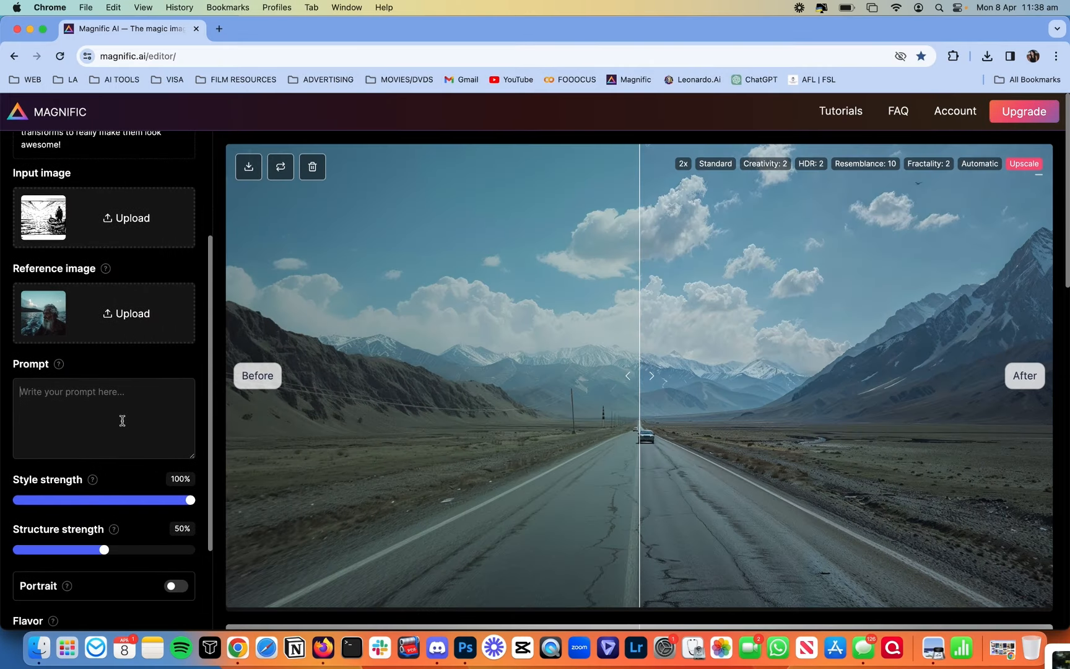
pyautogui.click(123, 420)
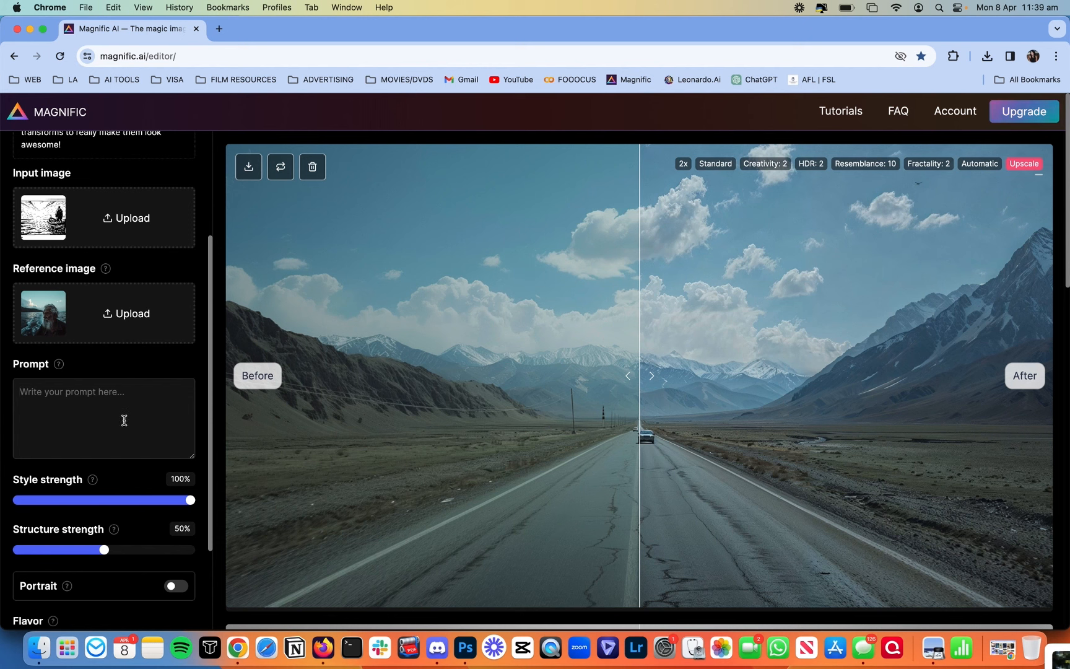
pyautogui.write('back of an old man')
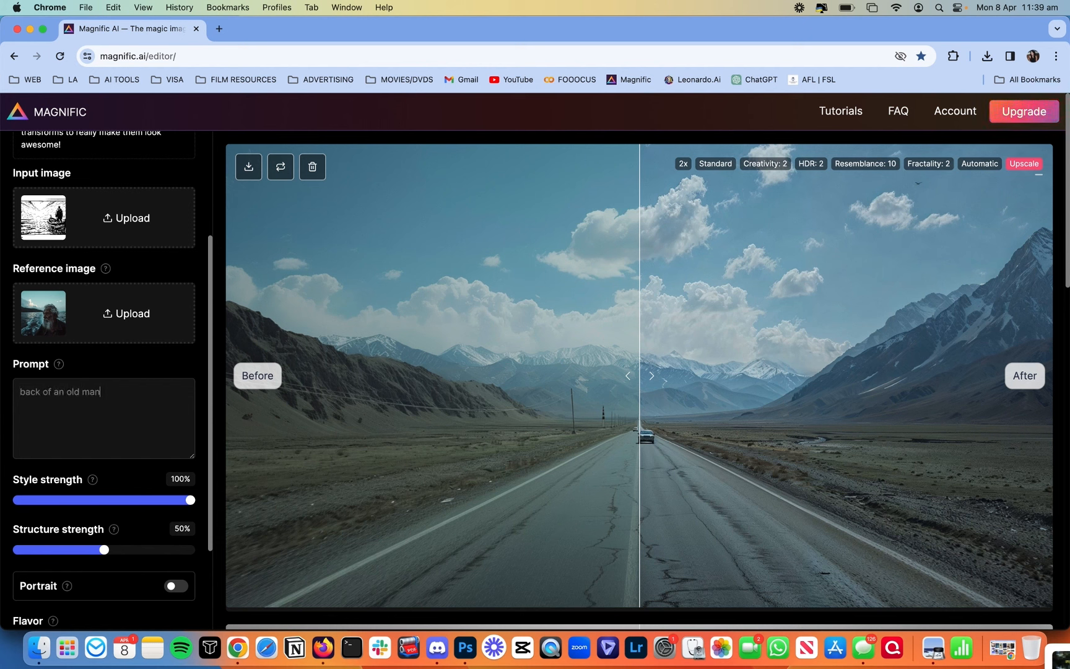
pyautogui.write(' in jacket in foreground')
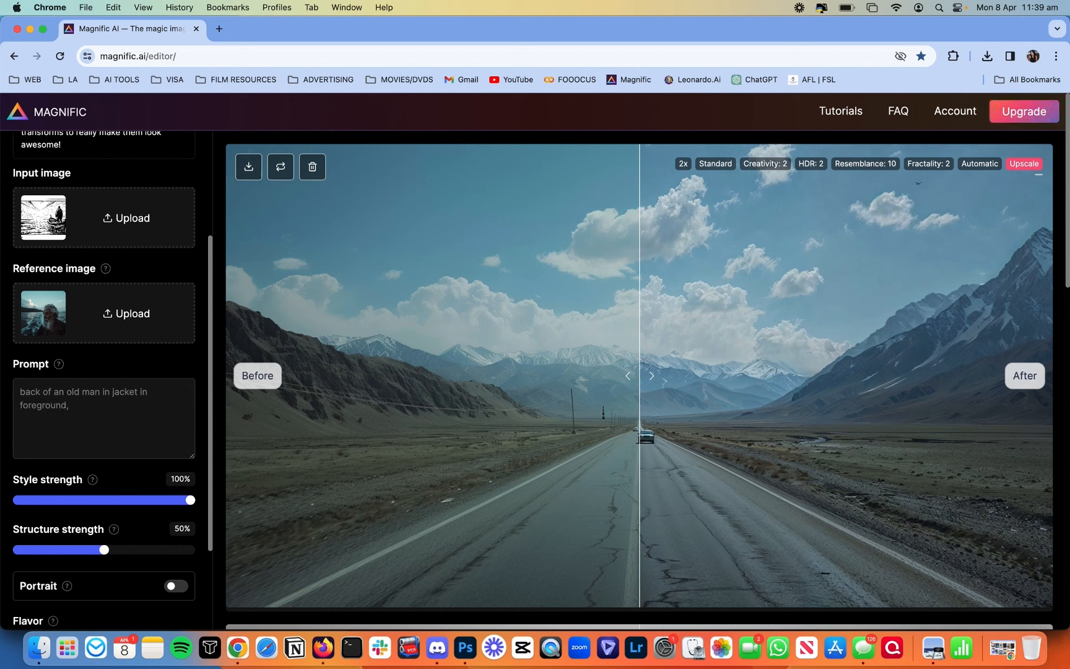
pyautogui.write(', greek o')
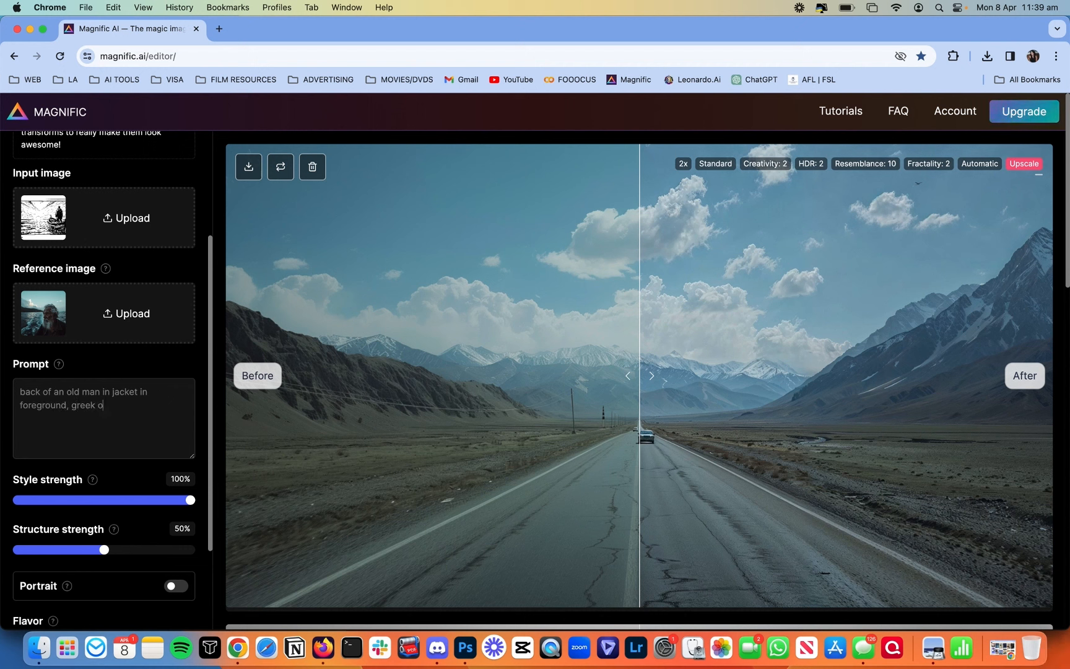
pyautogui.write('cean in background')
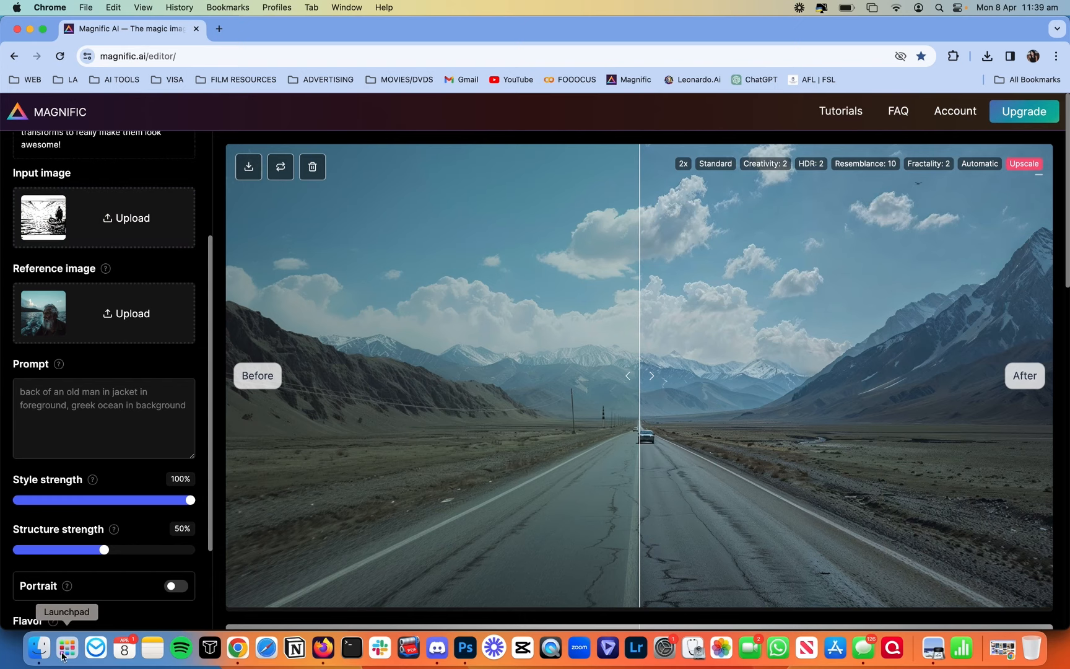
# Step: Return to the Storyboards folder in Finder and preview the Panel 2 sketch to check its composition
pyautogui.click(38, 647)
pyautogui.click(669, 122)
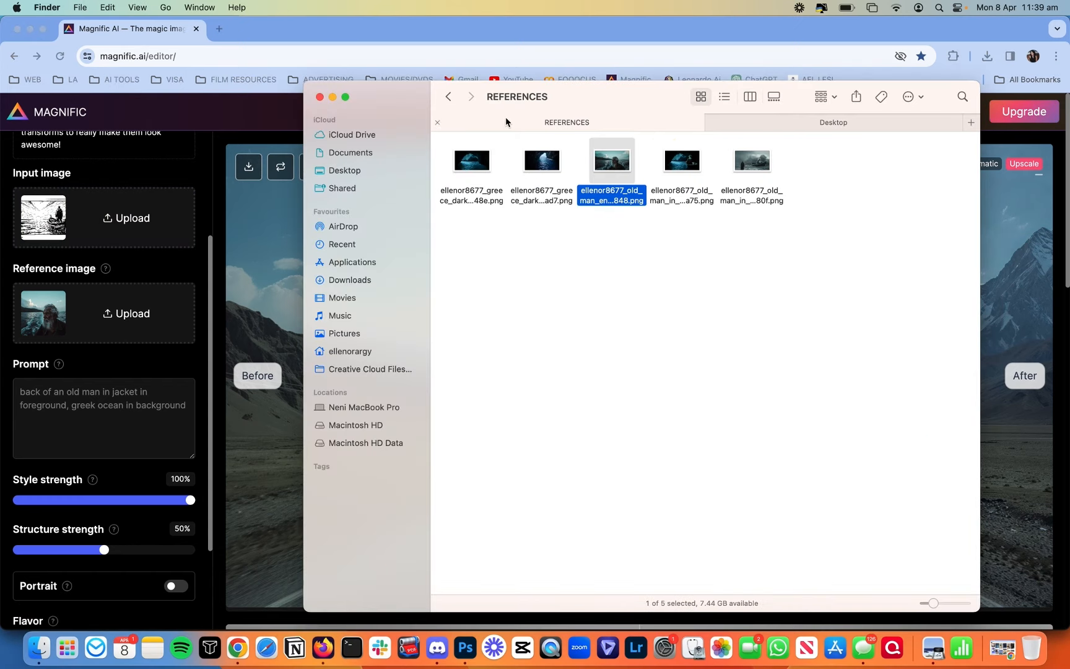
pyautogui.click(442, 97)
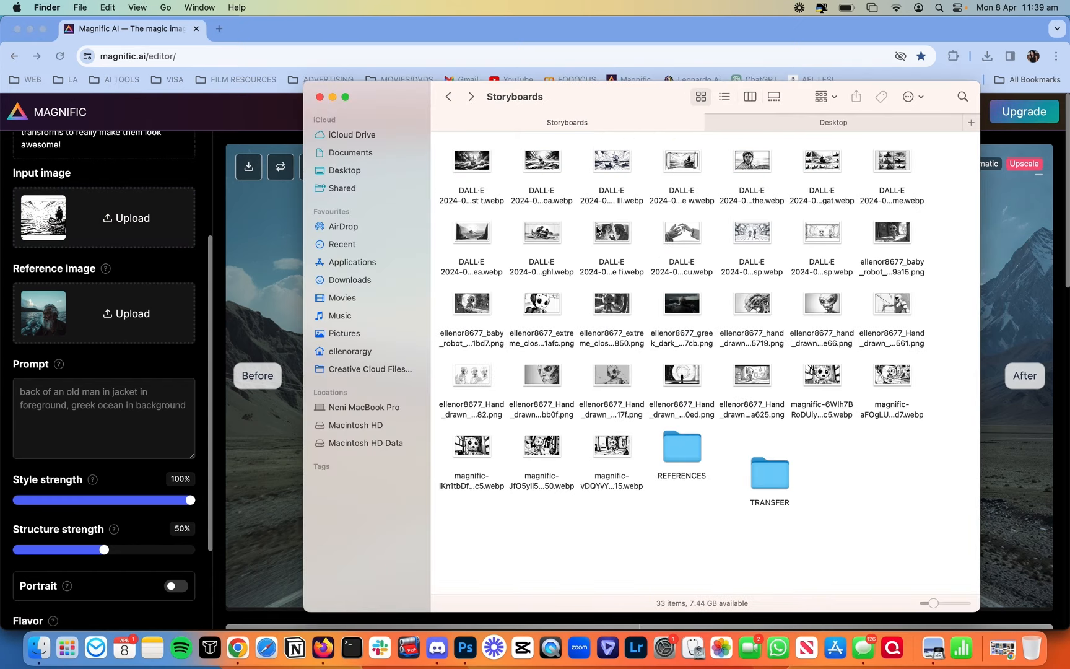
pyautogui.click(696, 171)
pyautogui.press('space')
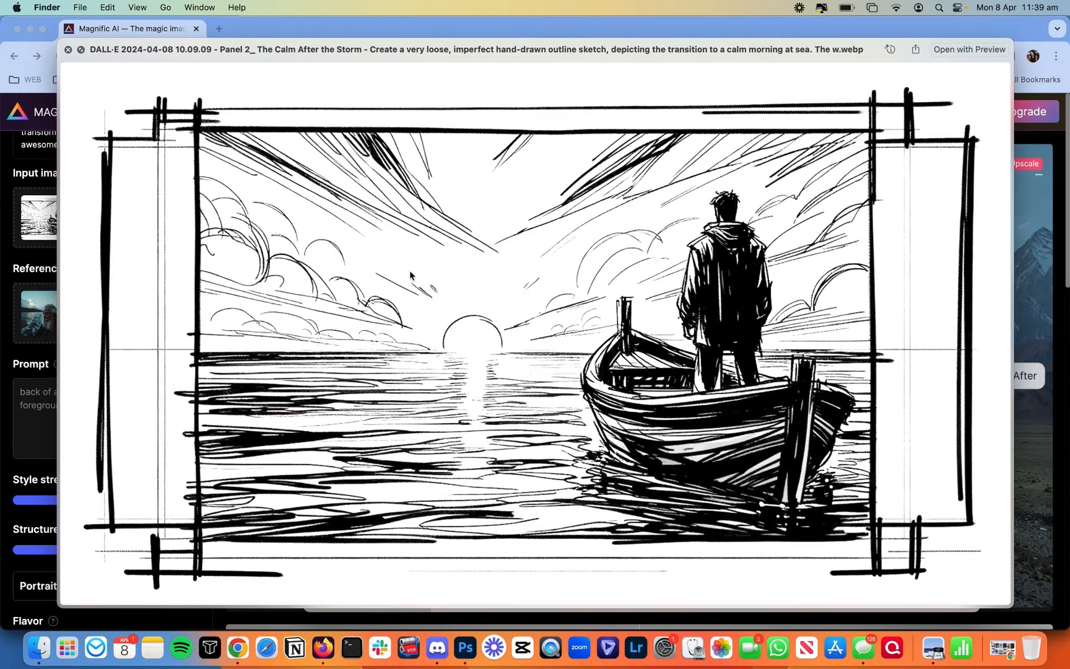
# Step: Back in Magnific, extend the end of the prompt with "with the sunshine"
pyautogui.click(39, 397)
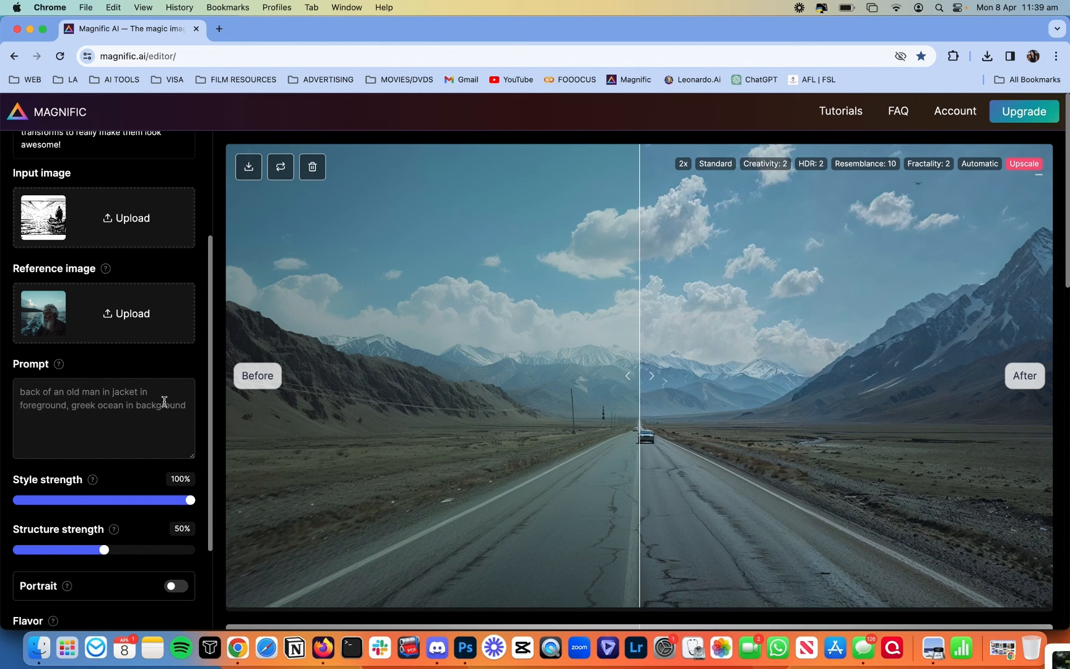
pyautogui.write('with the s')
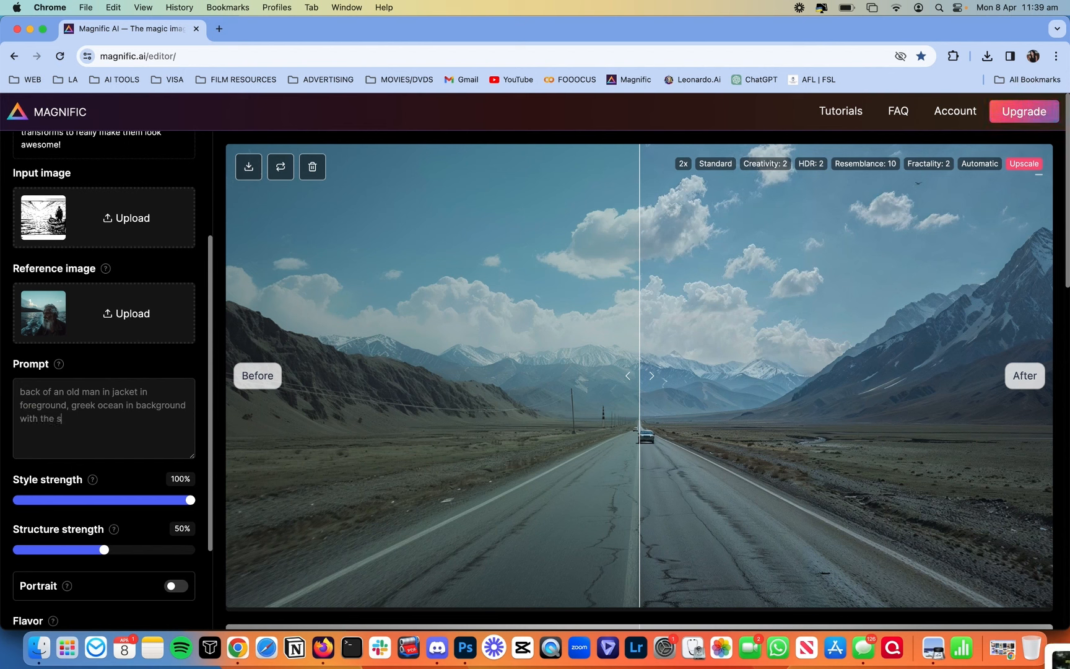
pyautogui.write('unshine')
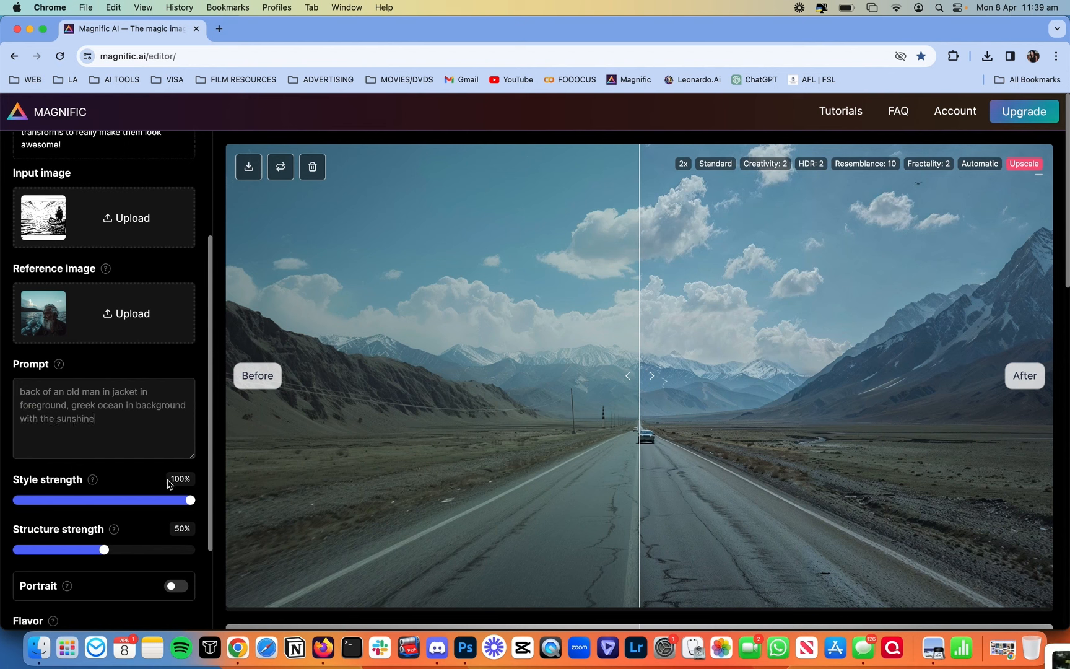
# Step: Raise the structure strength to 100%
pyautogui.scroll(-3, 96, 487)
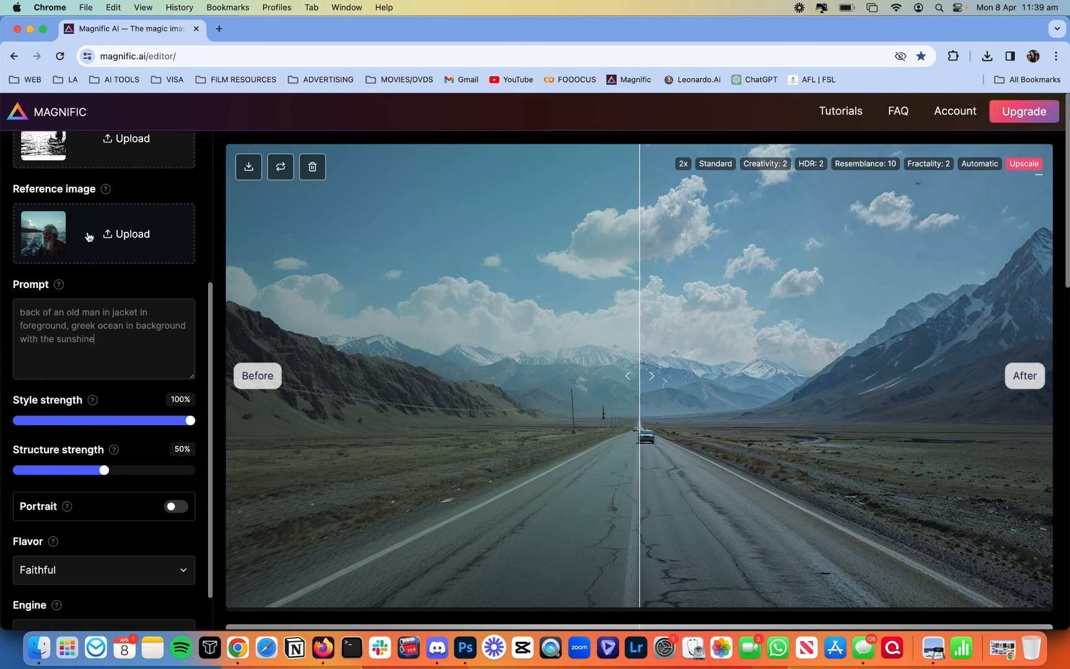
pyautogui.scroll(2, 92, 245)
pyautogui.moveTo(106, 543); pyautogui.dragTo(209, 544)
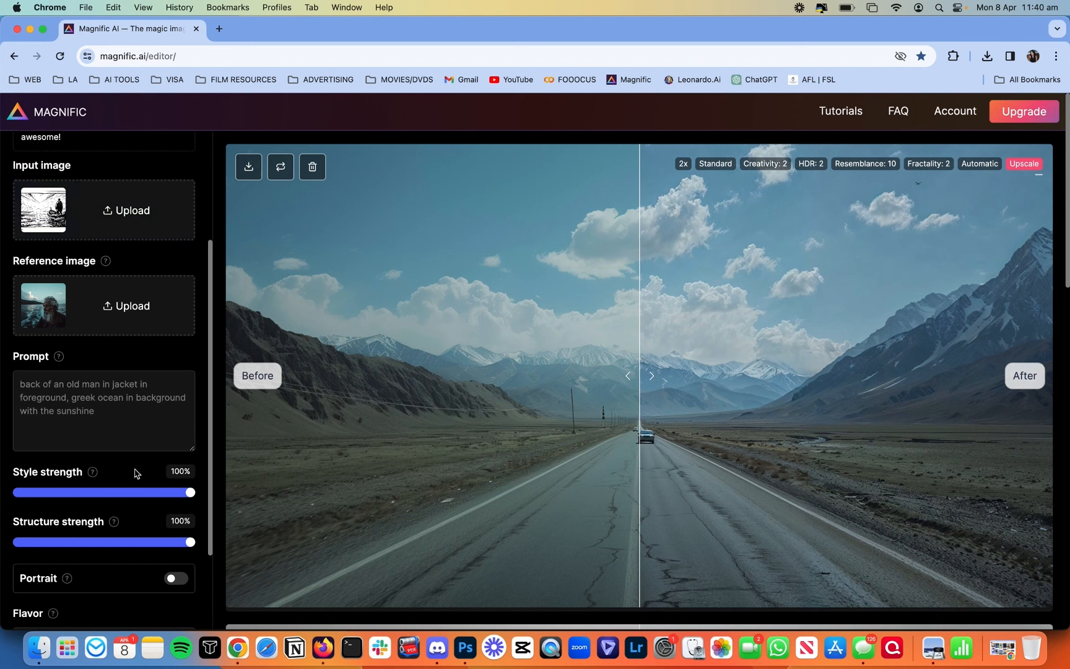
# Step: Examine the available Flavor options and the help text describing how each one transfers the style
pyautogui.scroll(-3, 135, 474)
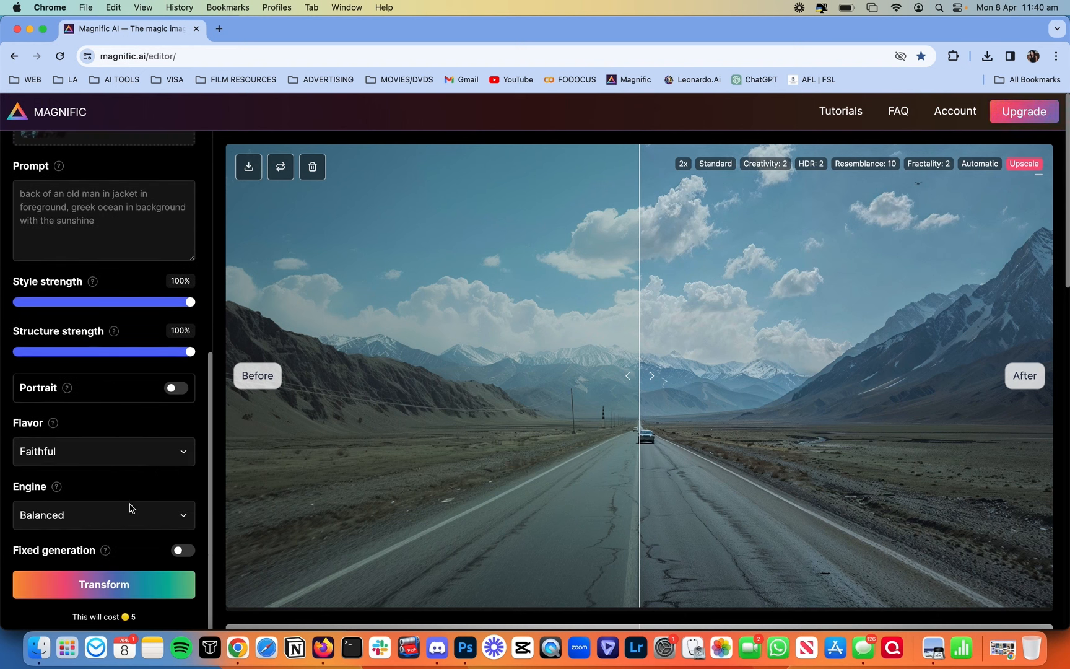
pyautogui.click(65, 451)
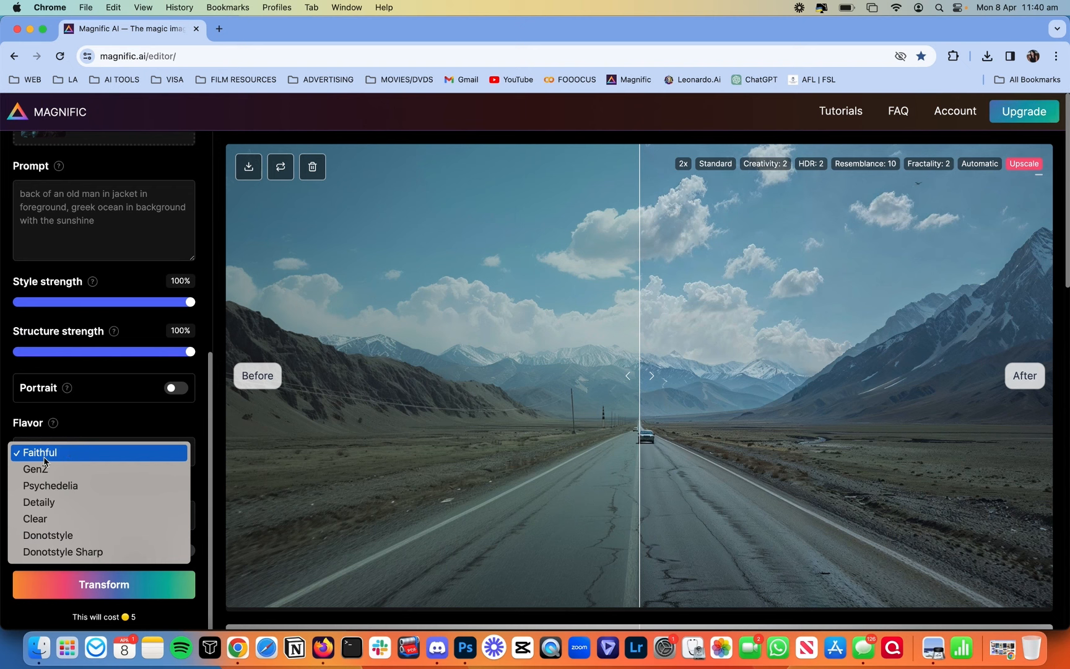
pyautogui.click(133, 430)
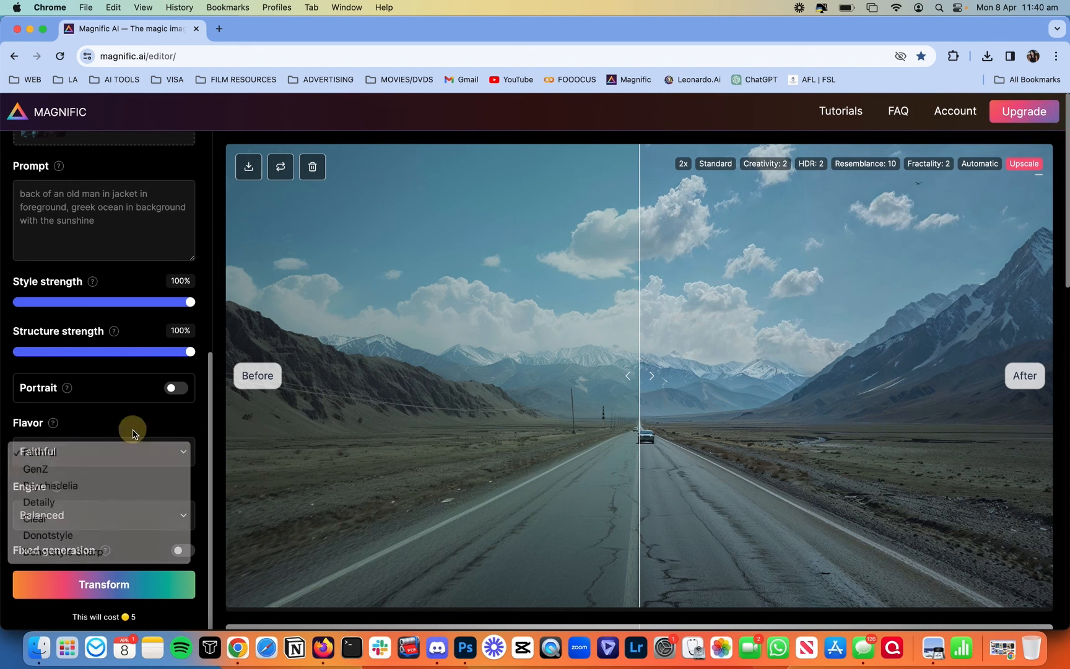
pyautogui.moveTo(55, 427)
pyautogui.scroll(-3, 86, 210)
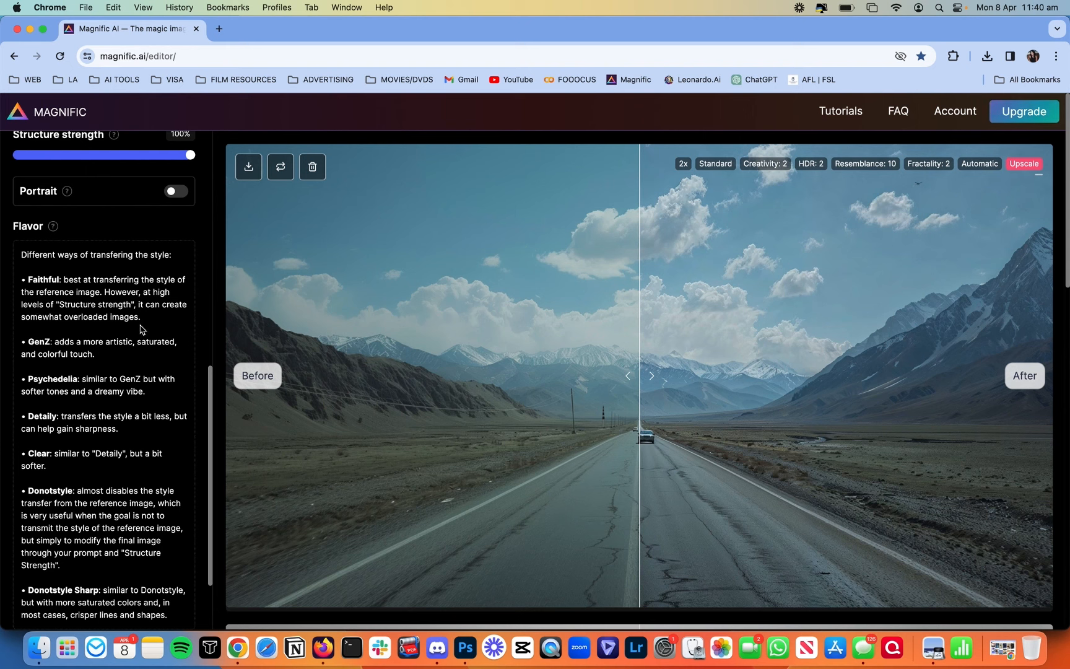
pyautogui.scroll(5, 140, 329)
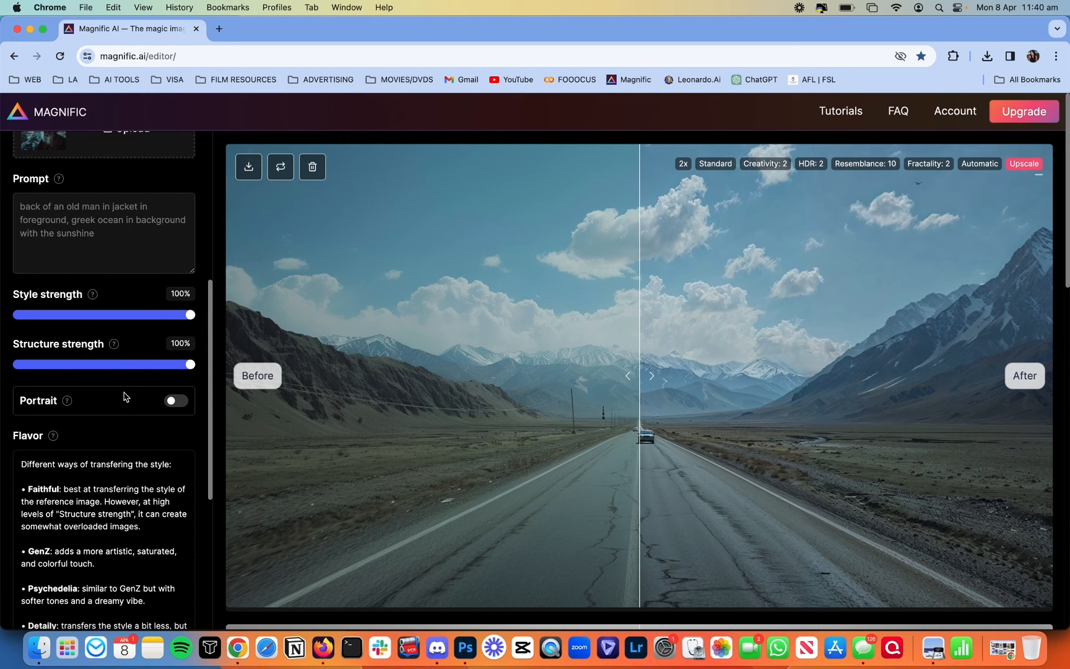
# Step: Read through the Flavor descriptions, close the help text and set the engine to Real
pyautogui.scroll(-5, 124, 395)
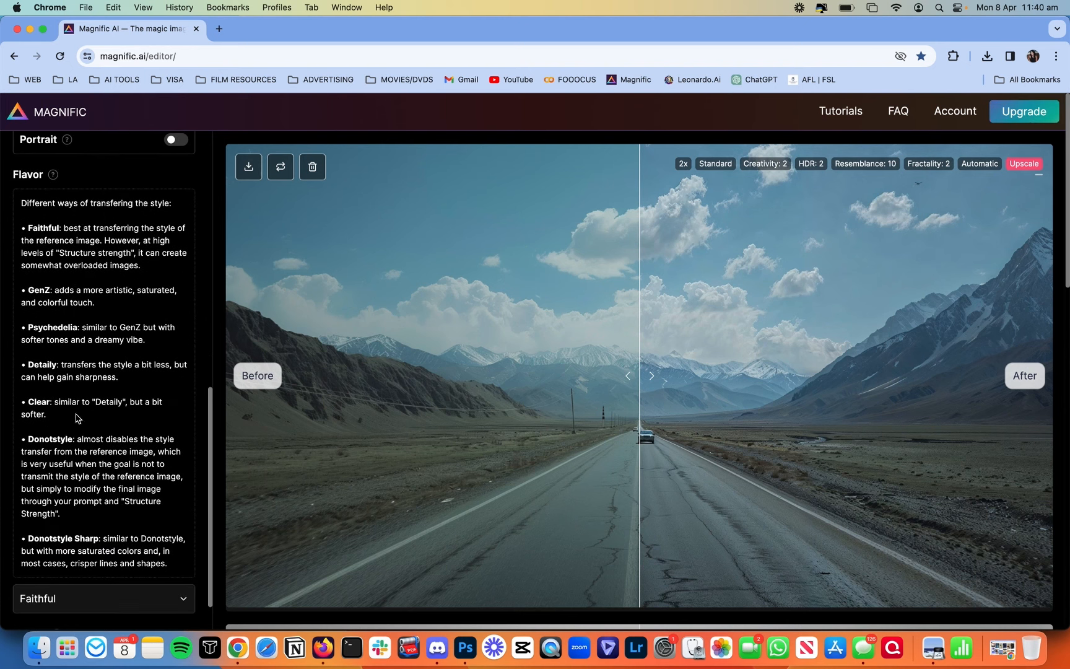
pyautogui.scroll(-3, 83, 505)
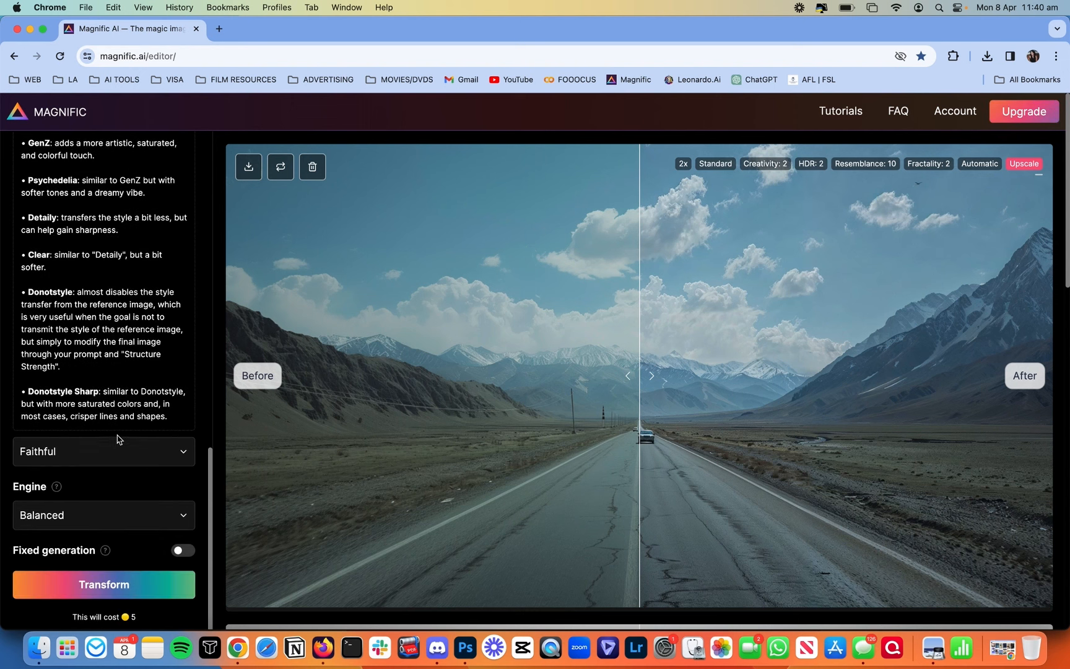
pyautogui.scroll(5, 104, 497)
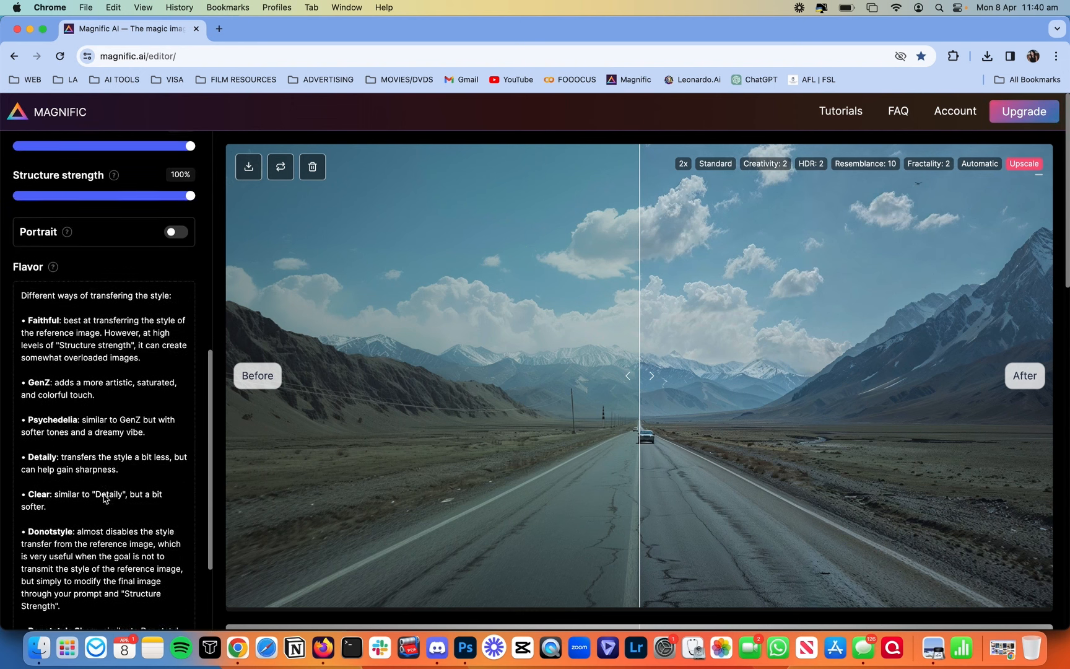
pyautogui.click(52, 273)
pyautogui.click(56, 515)
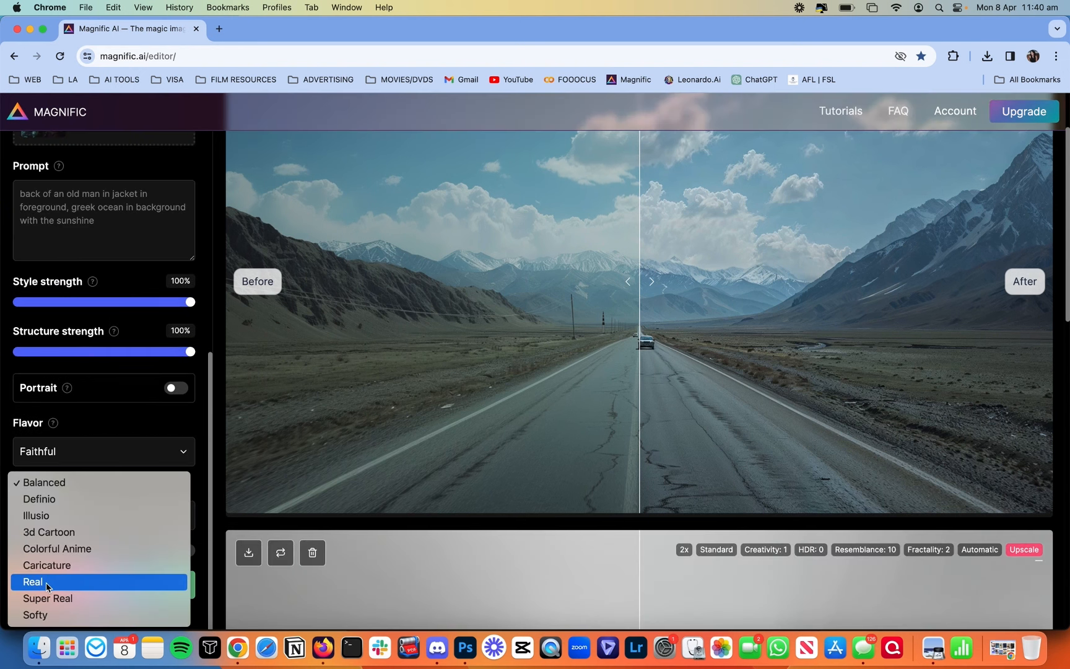
pyautogui.click(47, 586)
# Step: Check the input and reference images, run the transform and compare its result with the original sketch
pyautogui.scroll(8, 107, 522)
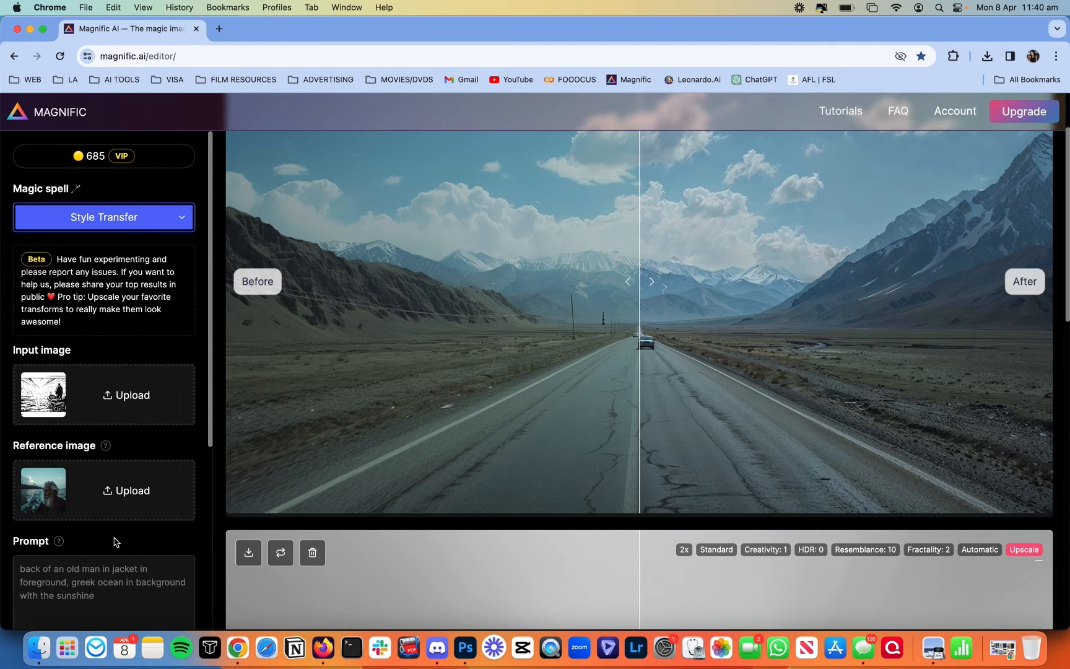
pyautogui.scroll(-10, 112, 545)
pyautogui.click(112, 582)
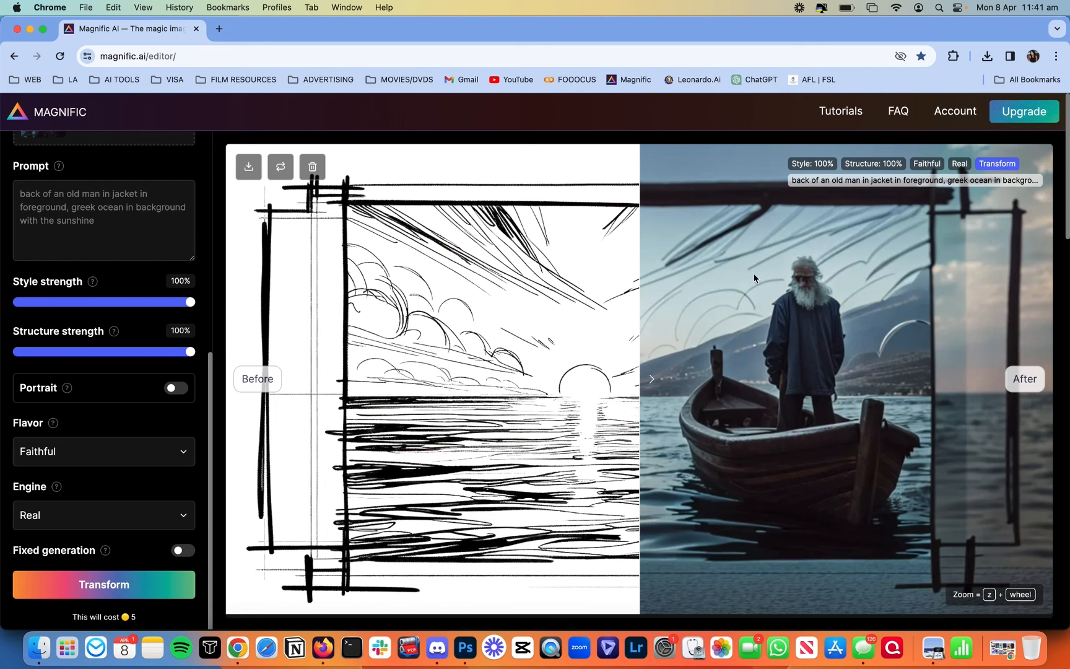
pyautogui.moveTo(753, 273); pyautogui.dragTo(254, 384)
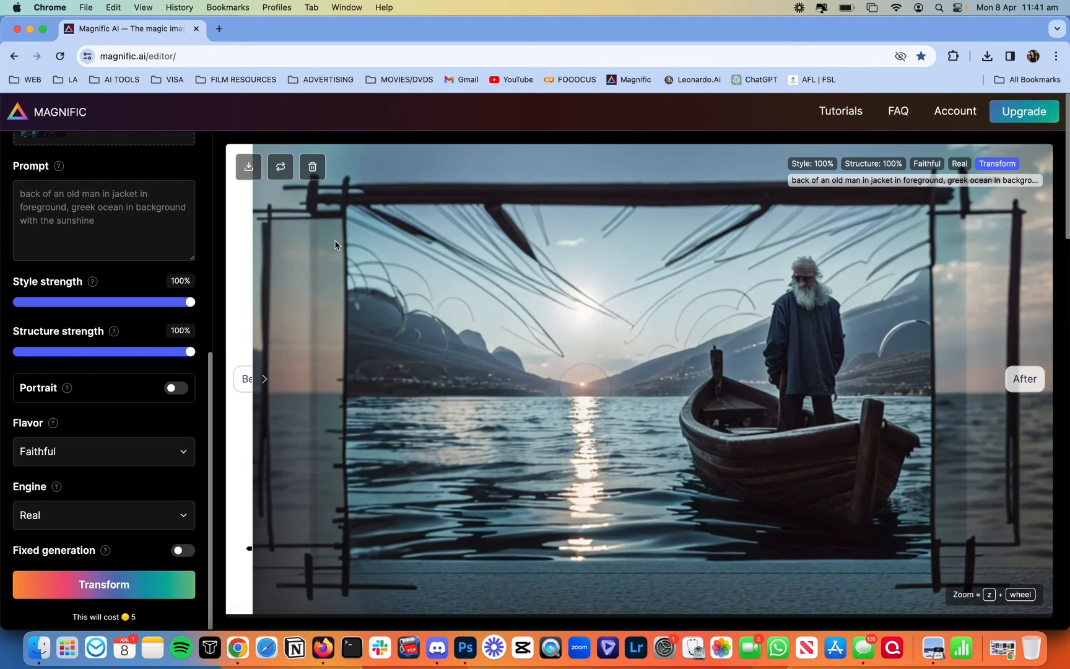
pyautogui.moveTo(317, 242); pyautogui.dragTo(297, 330)
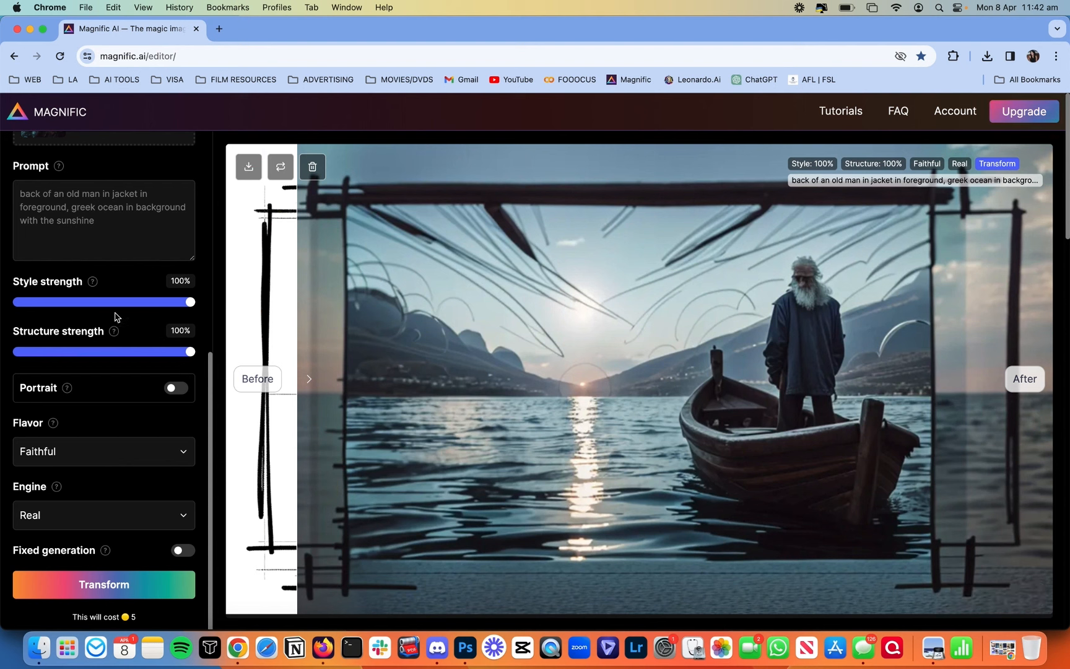
# Step: Lower the structure strength to 85%, run the transform again and compare the new result with the sketch
pyautogui.moveTo(175, 353); pyautogui.dragTo(165, 353)
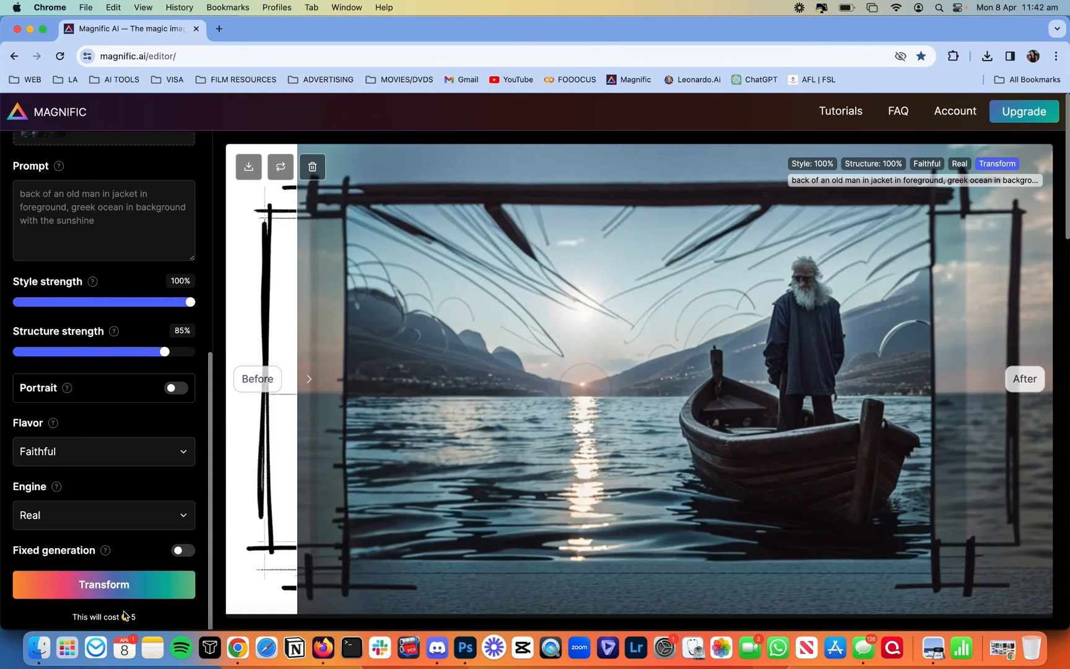
pyautogui.click(127, 585)
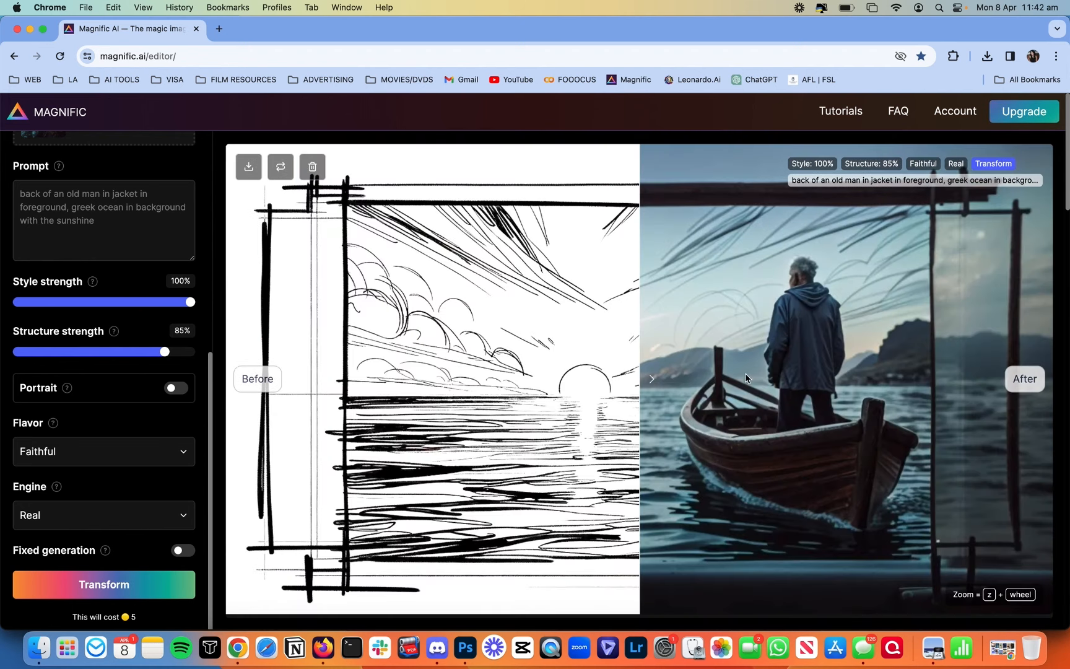
pyautogui.moveTo(670, 459); pyautogui.dragTo(180, 478)
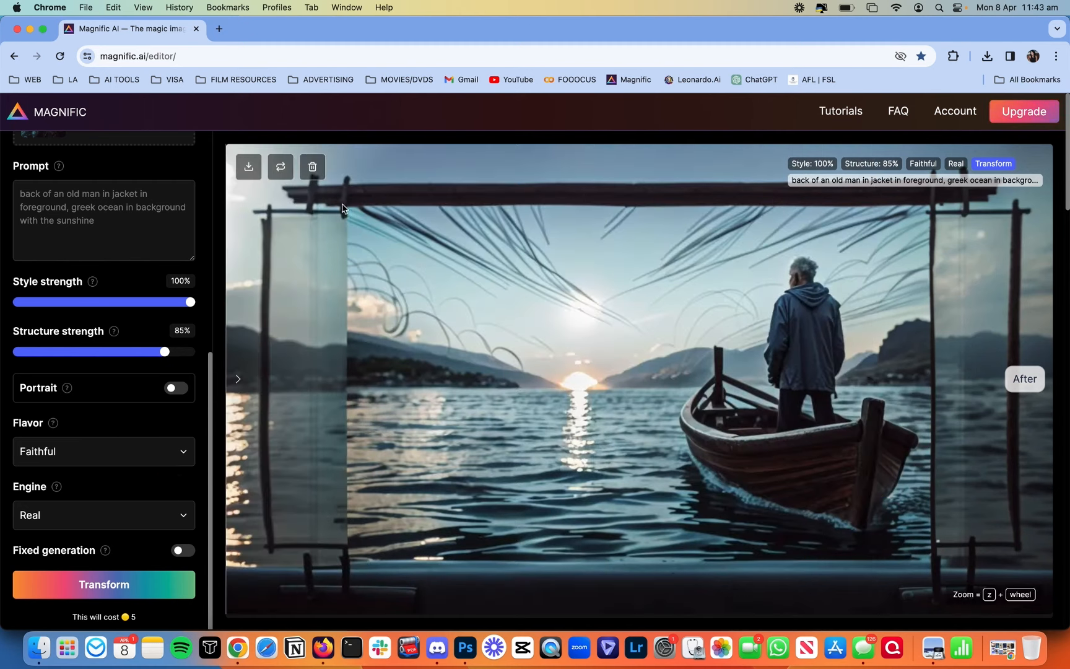
pyautogui.moveTo(268, 455)
pyautogui.mouseDown()
pyautogui.moveTo(951, 418)
pyautogui.moveTo(977, 407)
pyautogui.moveTo(847, 379)
pyautogui.moveTo(638, 373)
pyautogui.moveTo(319, 439)
pyautogui.moveTo(318, 426)
pyautogui.moveTo(934, 410)
pyautogui.moveTo(819, 401)
pyautogui.moveTo(509, 424)
pyautogui.moveTo(299, 476)
pyautogui.moveTo(1061, 378)
pyautogui.moveTo(286, 437)
pyautogui.moveTo(936, 409)
pyautogui.mouseUp()
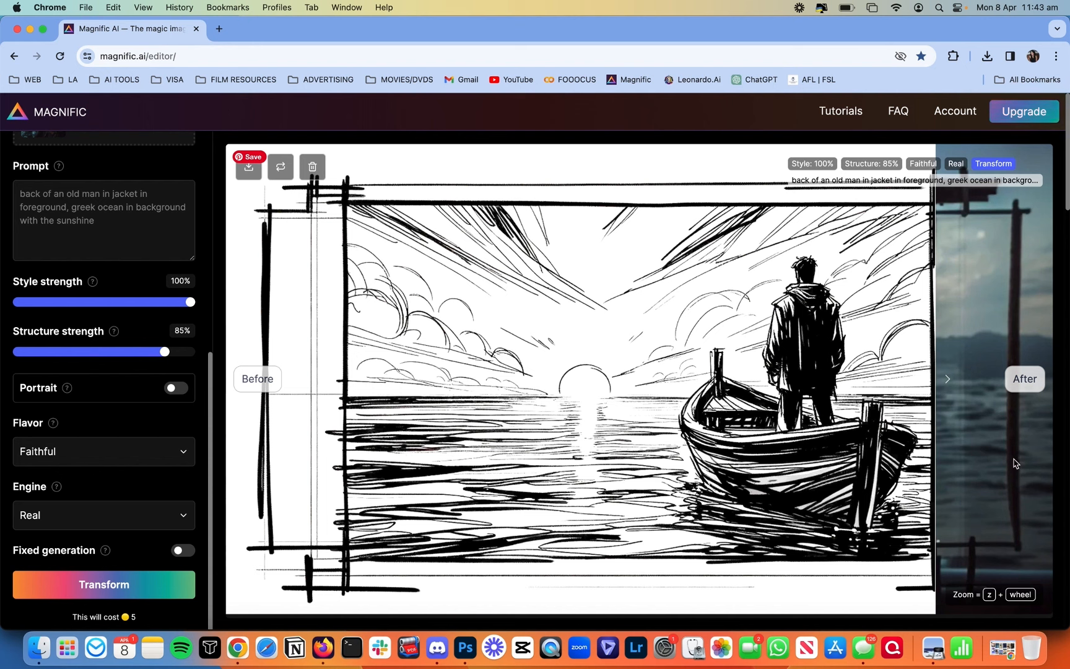
pyautogui.moveTo(1016, 463); pyautogui.dragTo(270, 461)
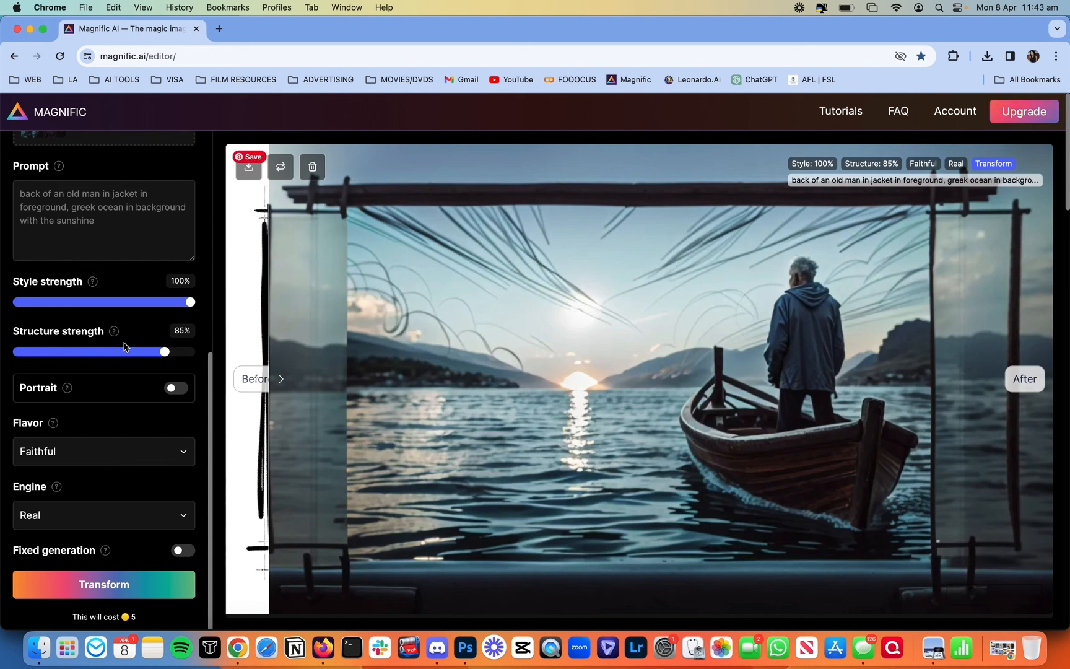
# Step: Reduce the structure strength to 60%, regenerate the image and reveal the full result over the sketch
pyautogui.moveTo(118, 354); pyautogui.dragTo(122, 353)
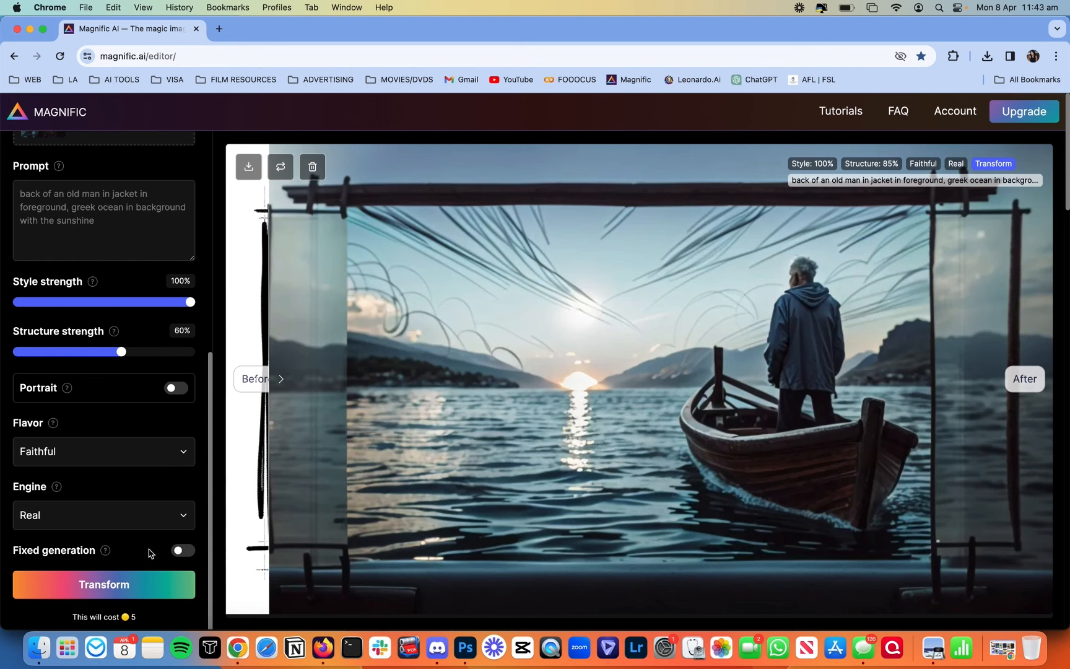
pyautogui.click(150, 590)
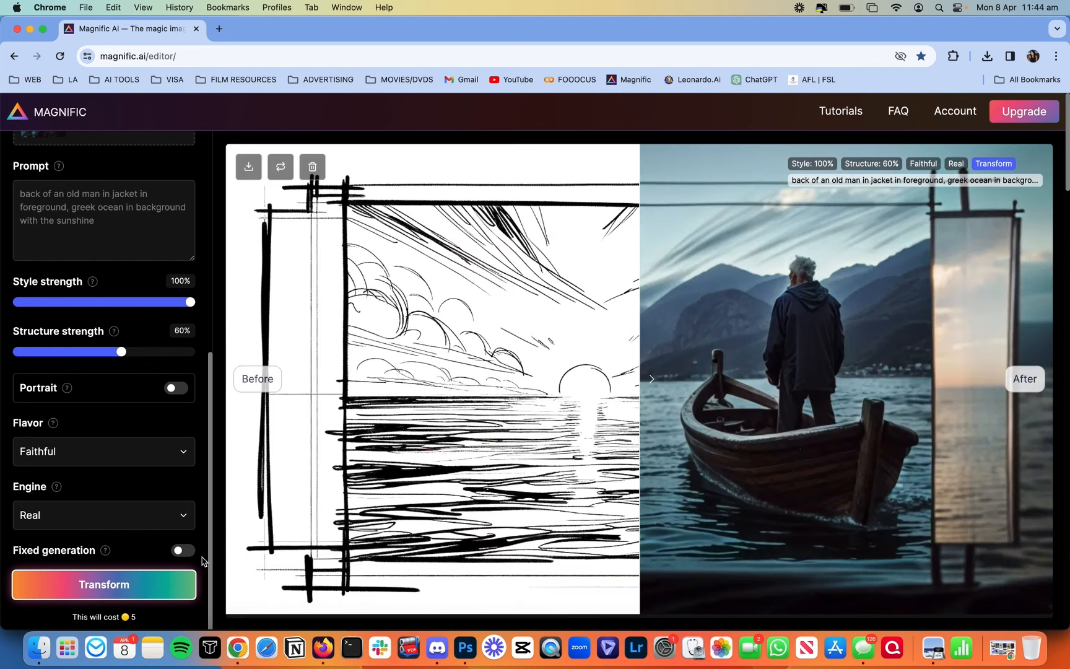
pyautogui.moveTo(849, 372); pyautogui.dragTo(201, 359)
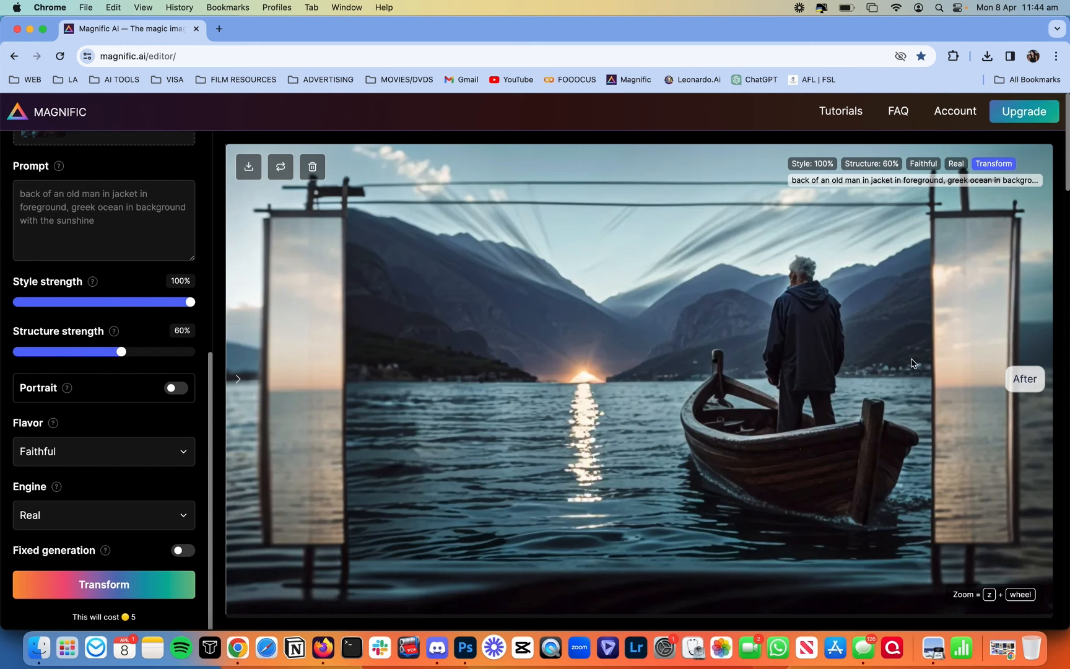
pyautogui.moveTo(362, 370); pyautogui.dragTo(248, 346)
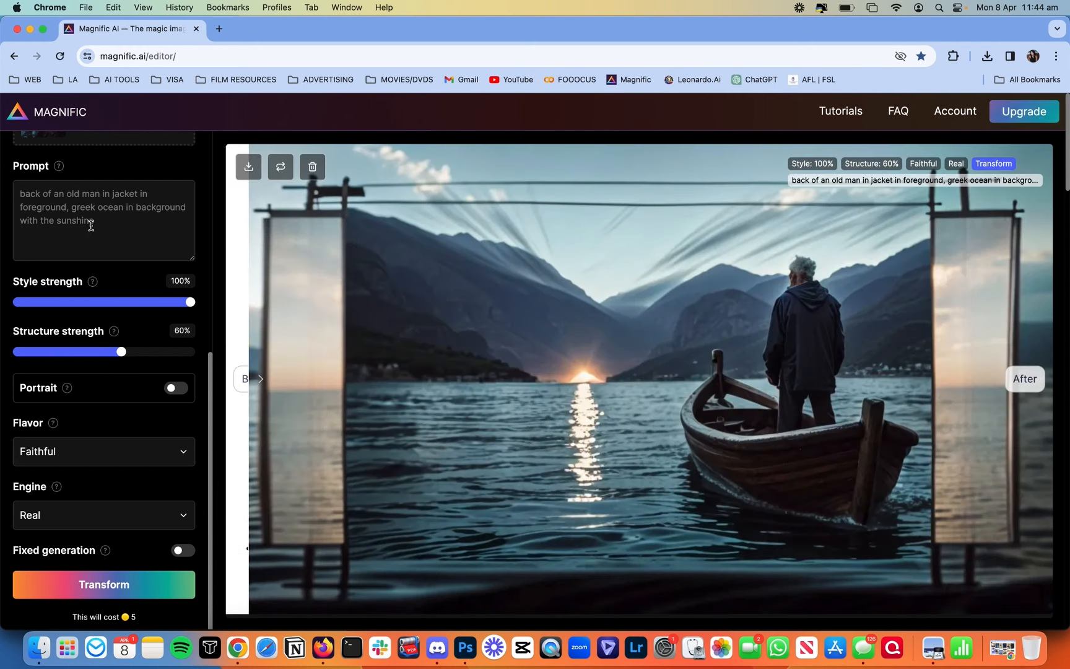
# Step: Extend the prompt with ", lots of clouds in the sky, no mountains" and run the transform
pyautogui.click(136, 229)
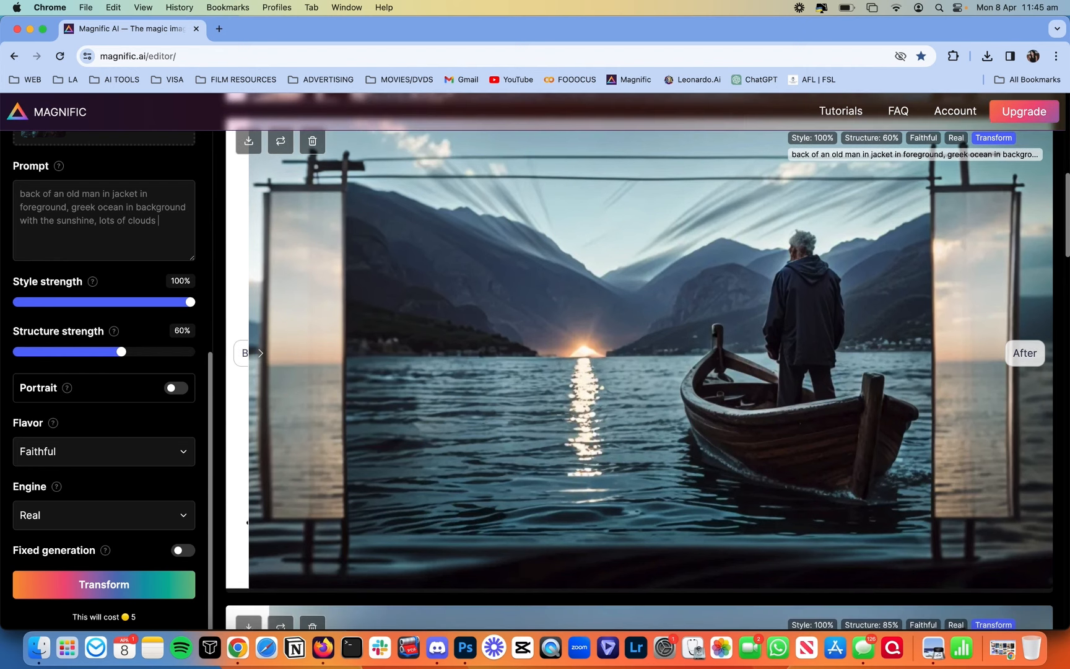
pyautogui.write(', no mountains')
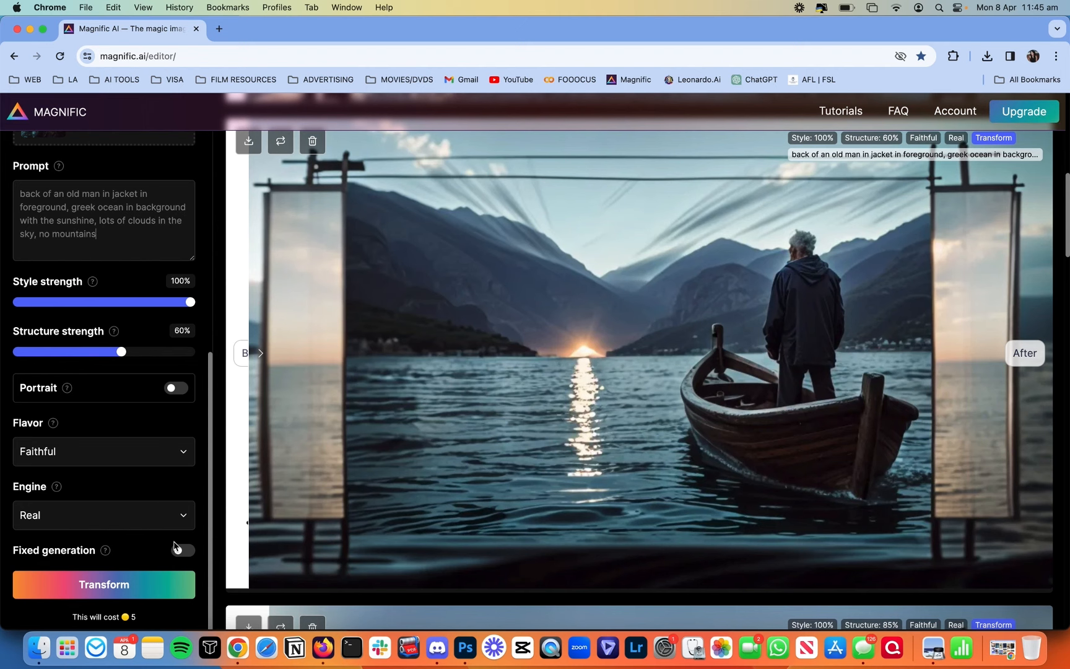
pyautogui.click(158, 585)
# Step: Open the REFERENCES folder in Finder and preview the bearded old man image used as style reference
pyautogui.click(38, 647)
pyautogui.doubleClick(681, 441)
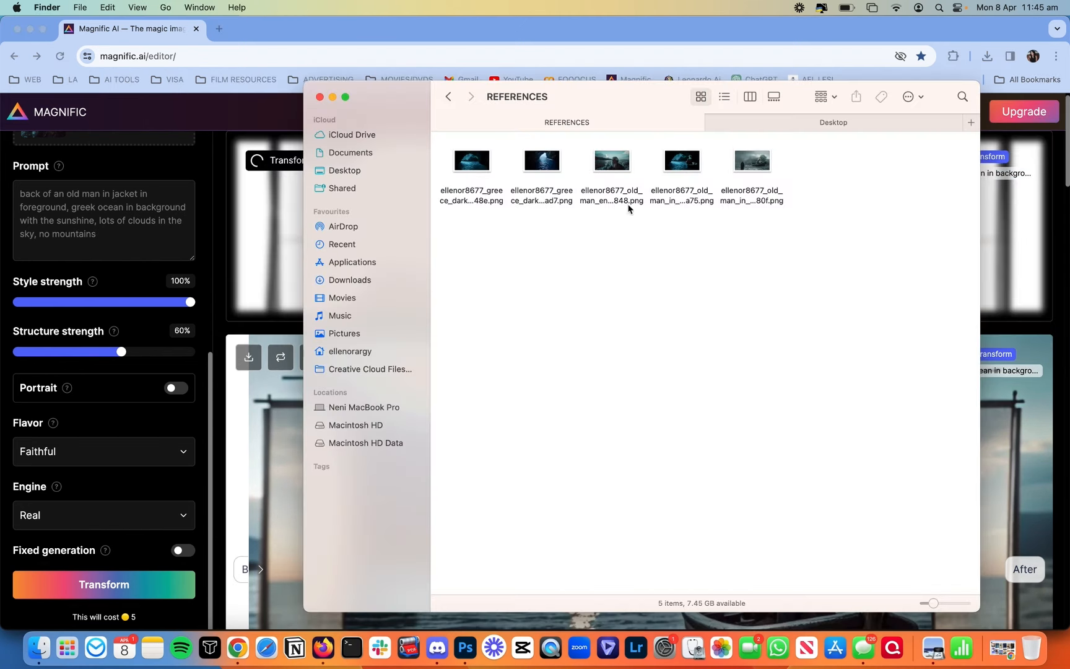
pyautogui.click(628, 171)
pyautogui.press('space')
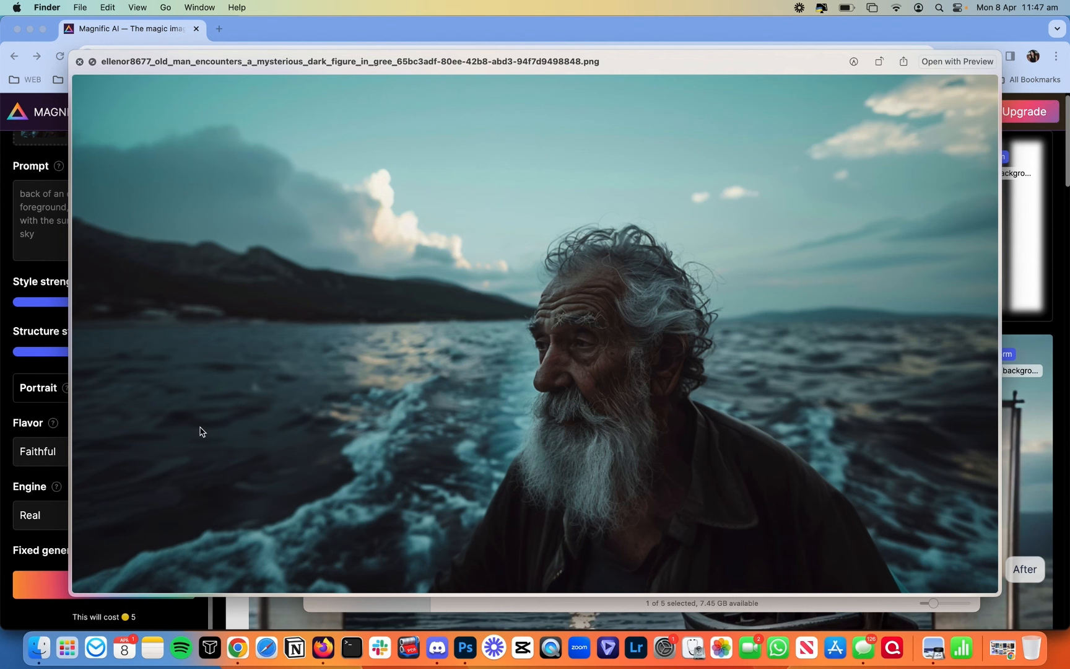
pyautogui.press('space')
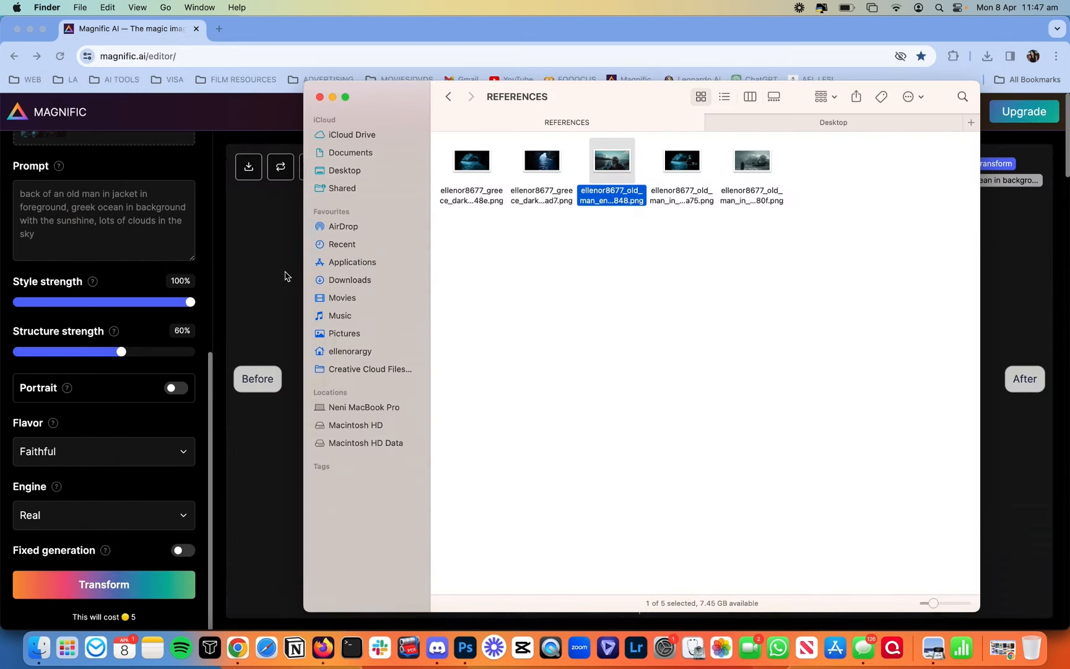
# Step: Return to Magnific in Chrome, reveal the full cloudy-sky result over the sketch and download it
pyautogui.click(285, 276)
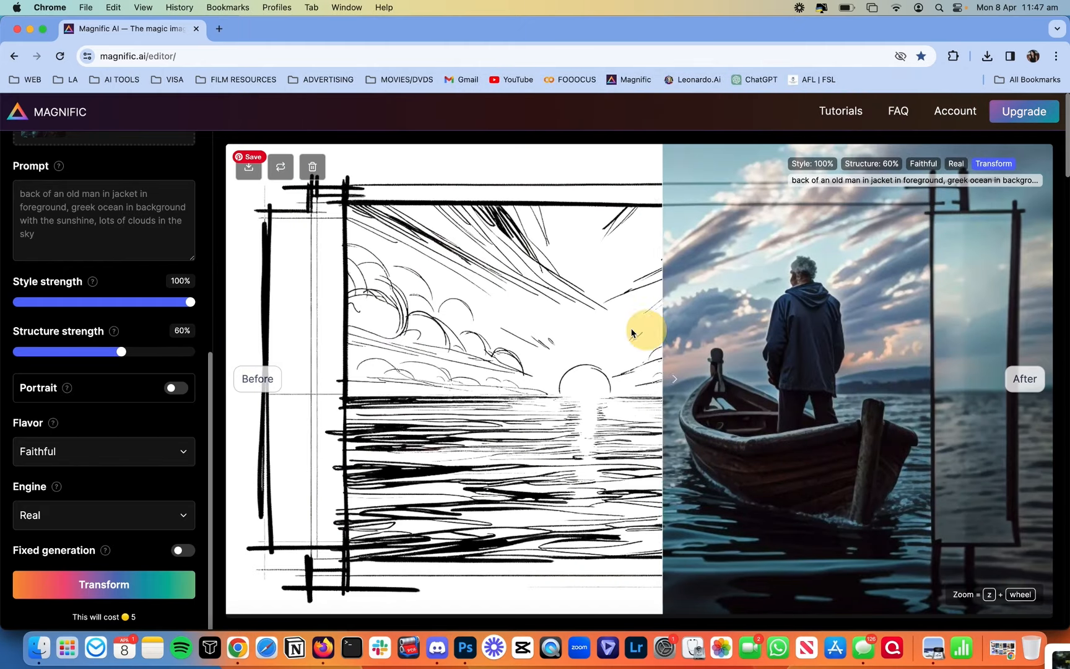
pyautogui.moveTo(421, 335); pyautogui.dragTo(238, 344)
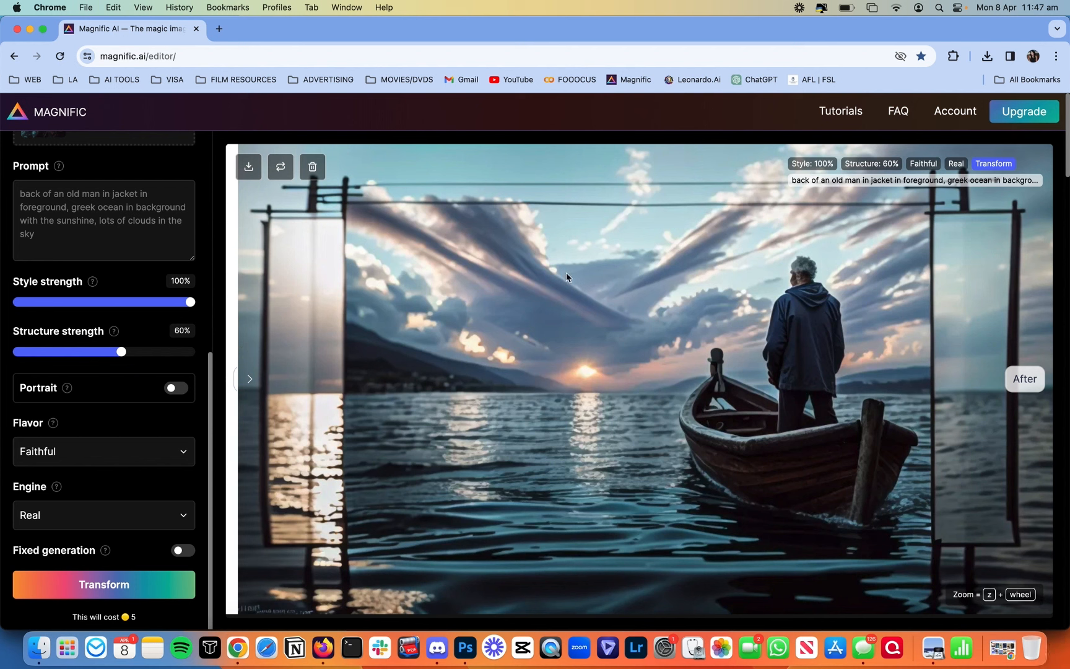
pyautogui.click(258, 166)
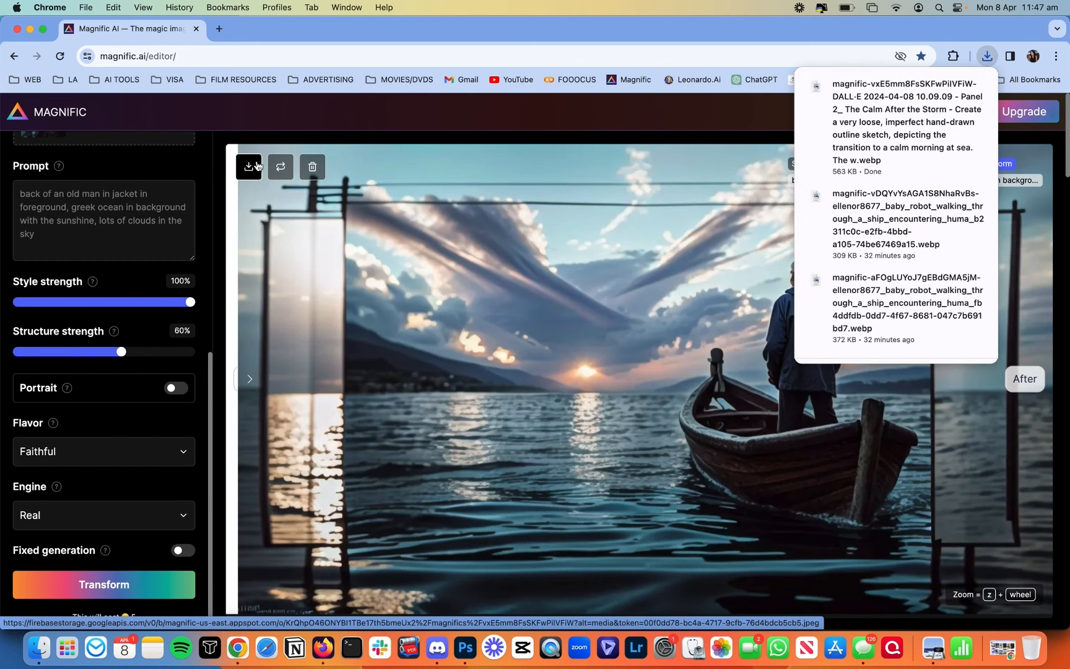
# Step: Preview the downloaded Magnific image in the Downloads folder and open it in Photoshop
pyautogui.click(39, 647)
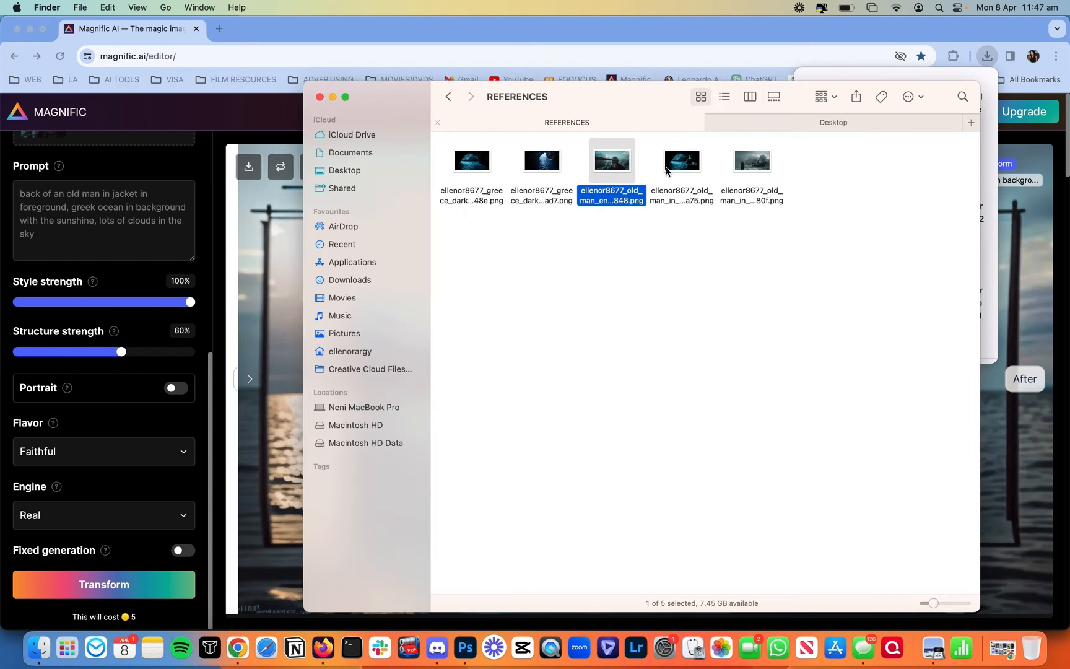
pyautogui.click(988, 56)
pyautogui.click(987, 56)
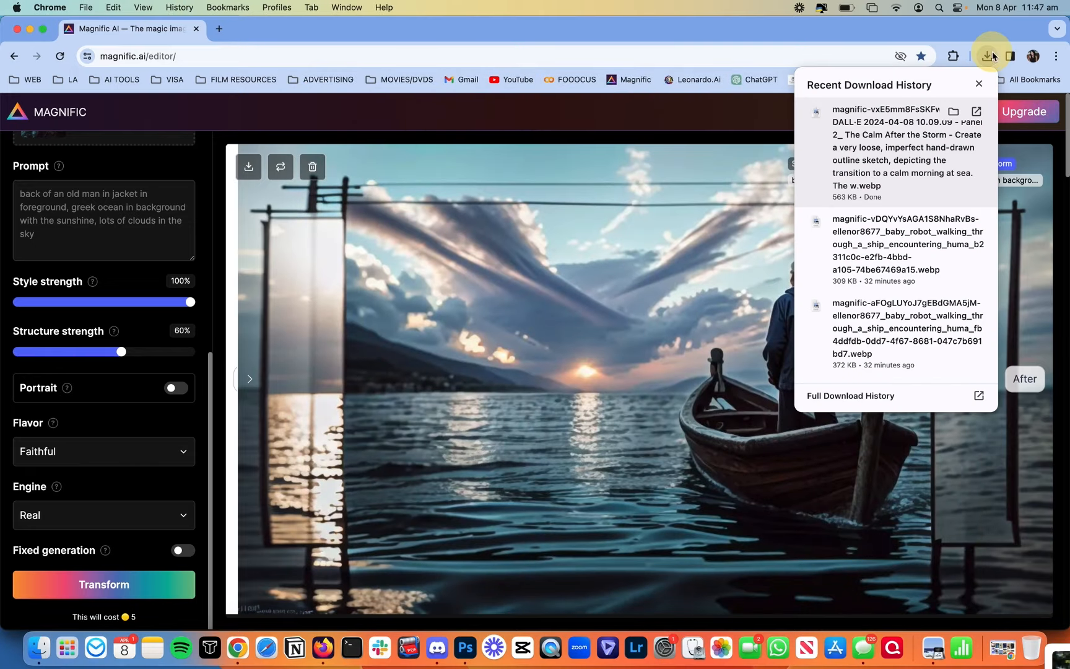
pyautogui.click(956, 113)
pyautogui.press('space')
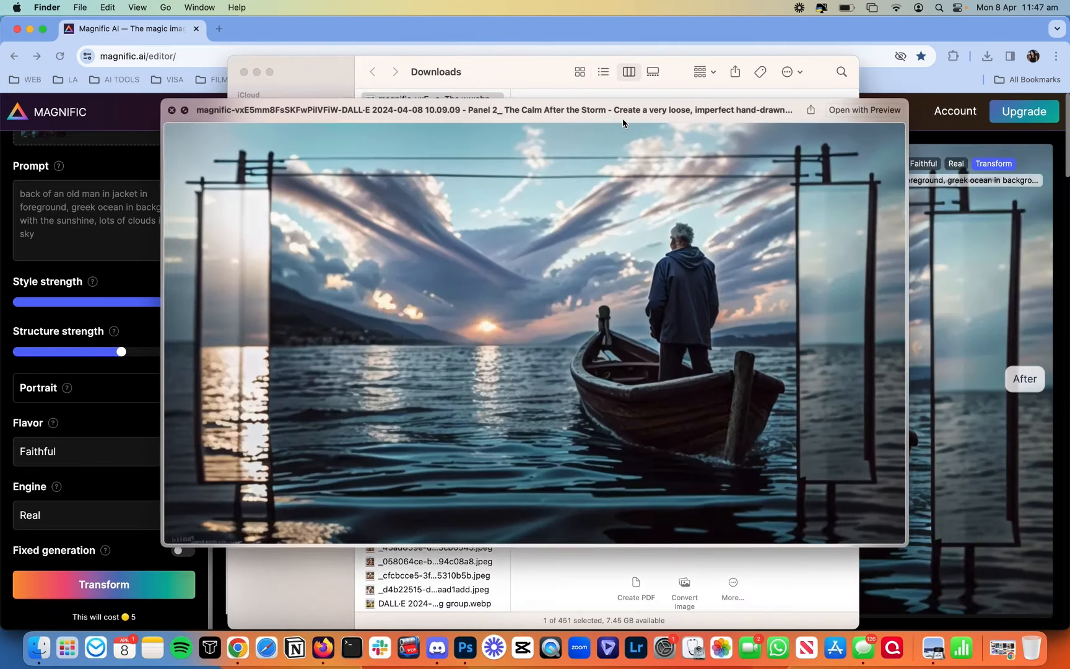
pyautogui.press('space')
pyautogui.moveTo(422, 99); pyautogui.dragTo(465, 651)
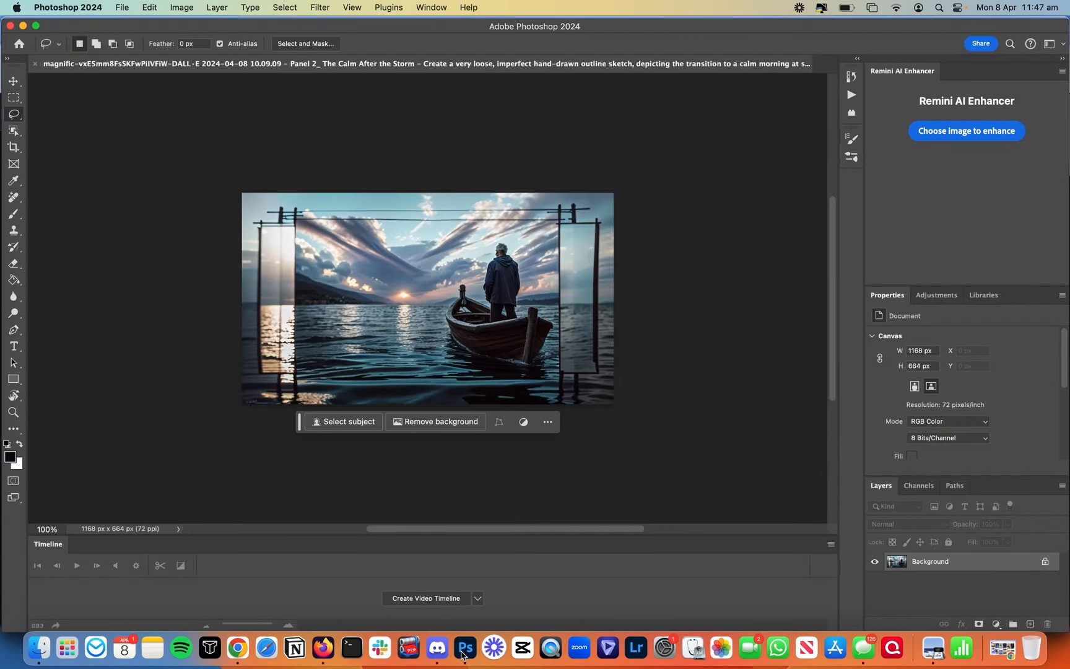
# Step: Crop the image at a 16:9 ratio to about 828 × 465 px, cutting away the sketched frame and side panels
pyautogui.click(13, 147)
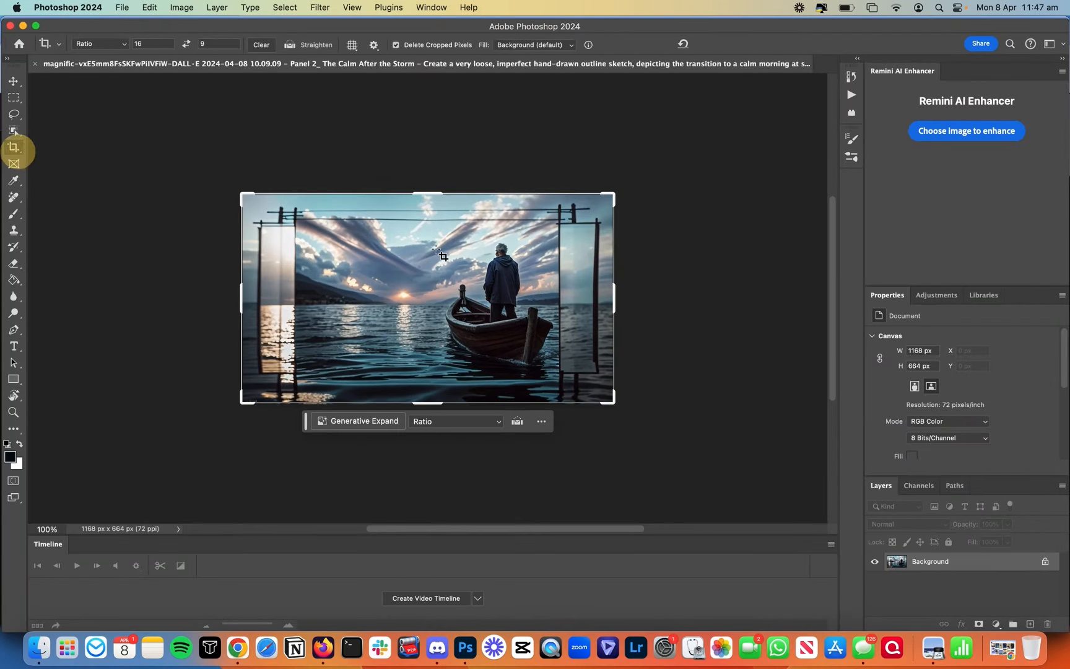
pyautogui.press('super+equal')
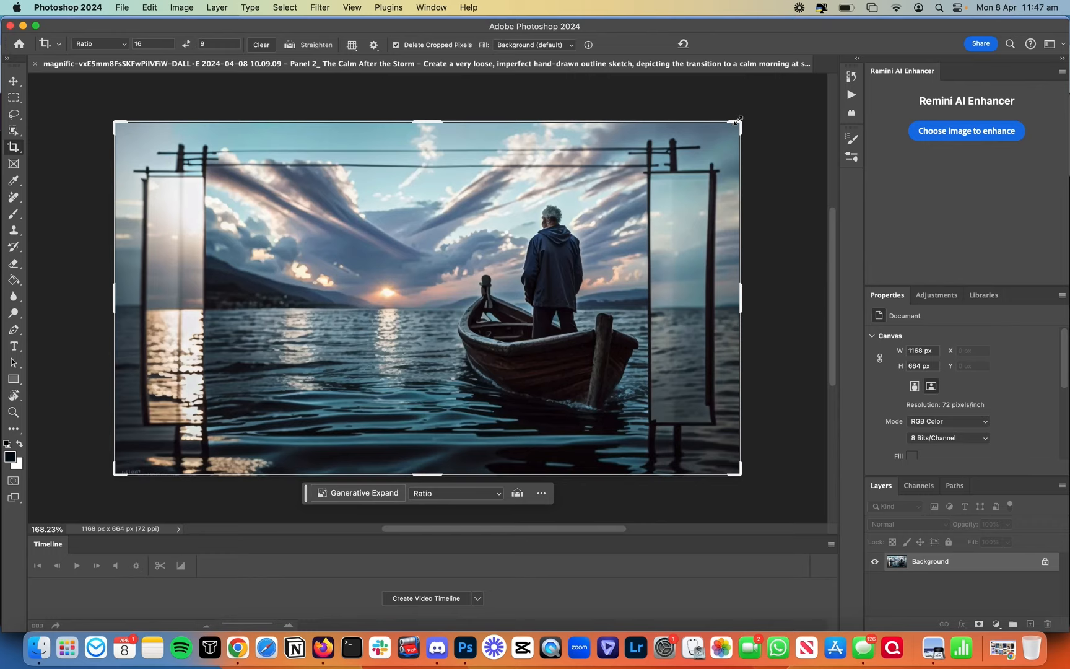
pyautogui.moveTo(737, 122); pyautogui.dragTo(681, 126)
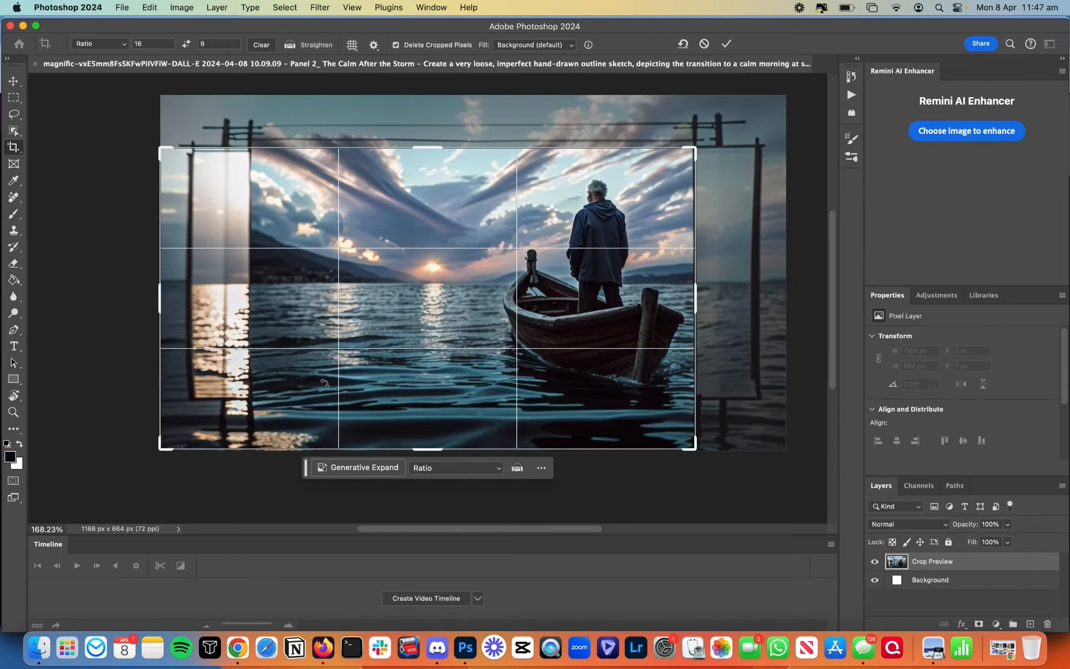
pyautogui.moveTo(160, 444); pyautogui.dragTo(215, 435)
pyautogui.click(93, 44)
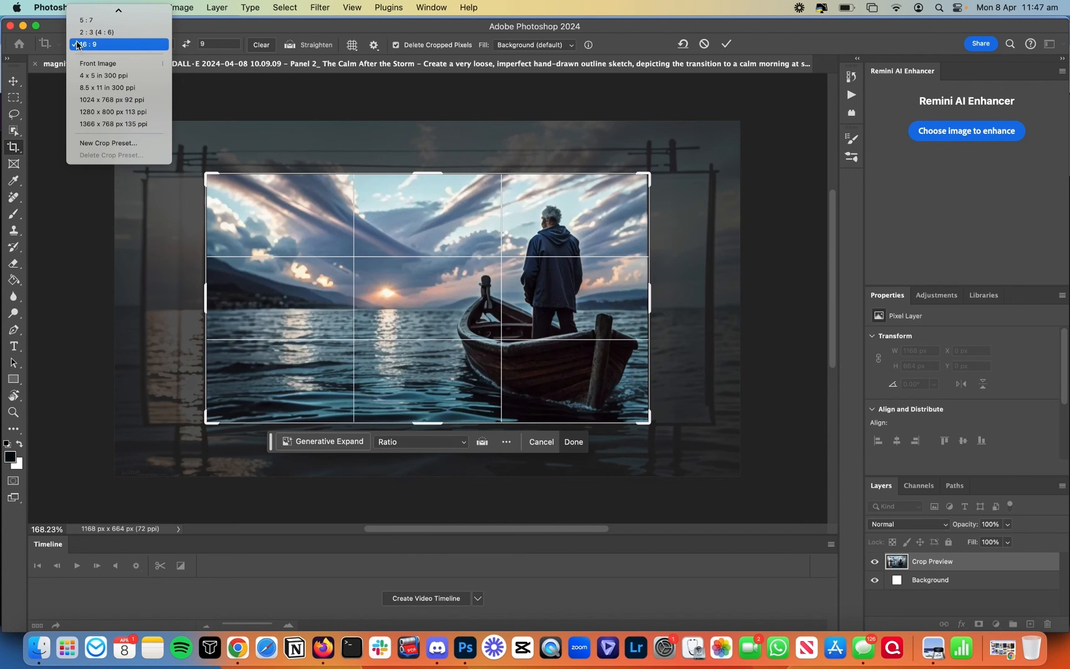
pyautogui.click(338, 243)
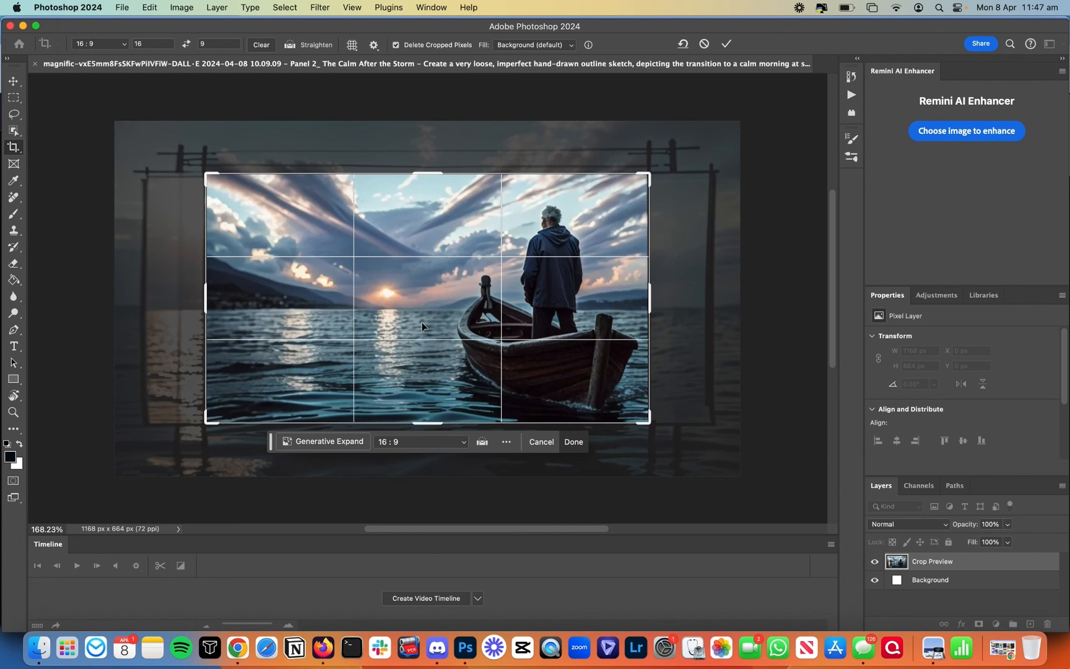
pyautogui.press('Return')
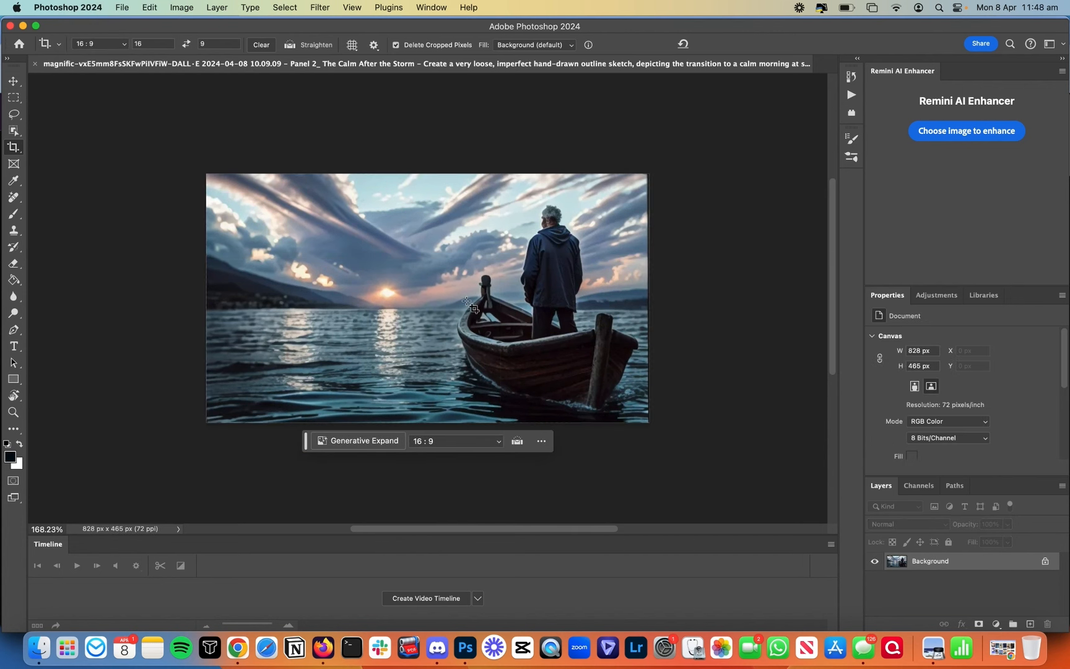
# Step: Trim the image slightly tighter at the 16:9 ratio, to 816 × 459 px
pyautogui.moveTo(646, 422); pyautogui.dragTo(640, 418)
pyautogui.press('Return')
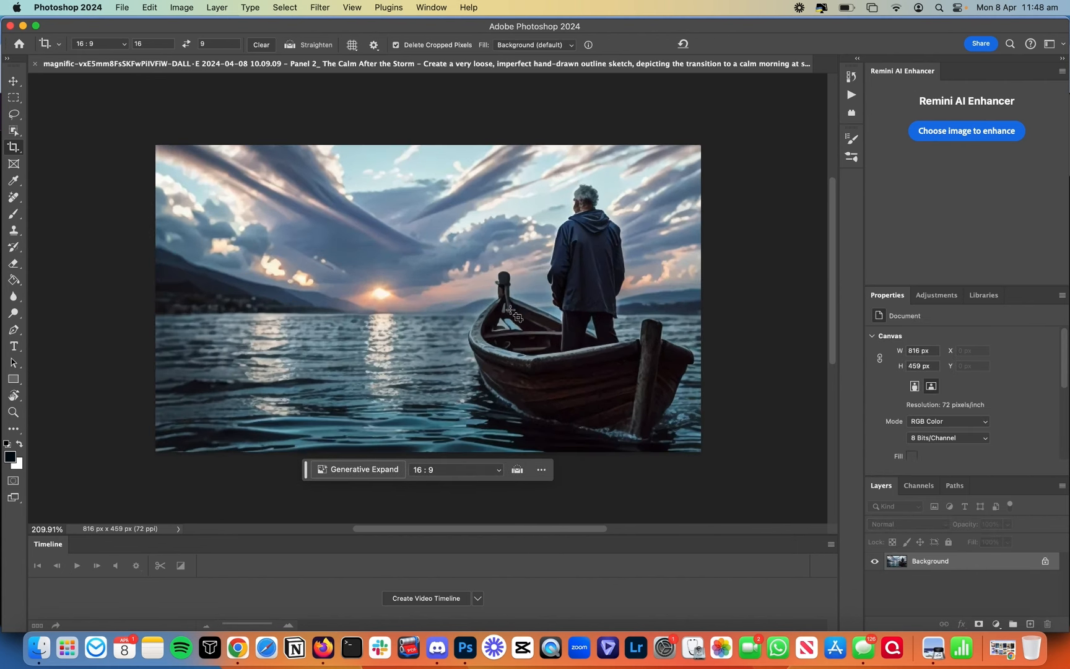
# Step: Lasso the central sky above the sun, run Generative Fill with the prompt "remove", choose the third variation and merge it into the background
pyautogui.scroll(5, 513, 314)
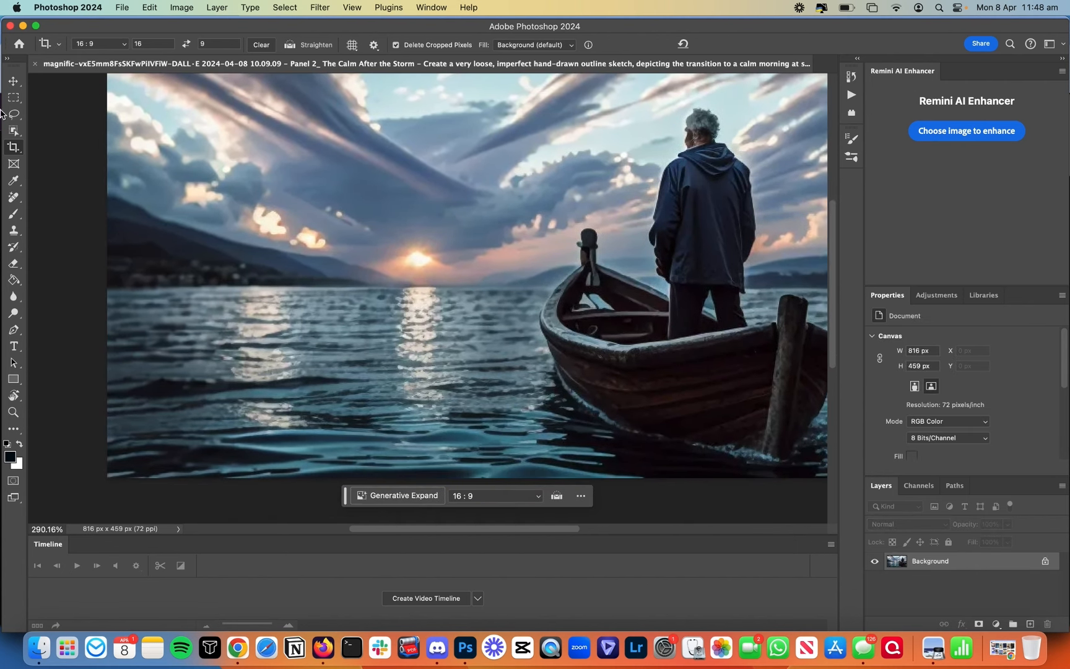
pyautogui.click(13, 114)
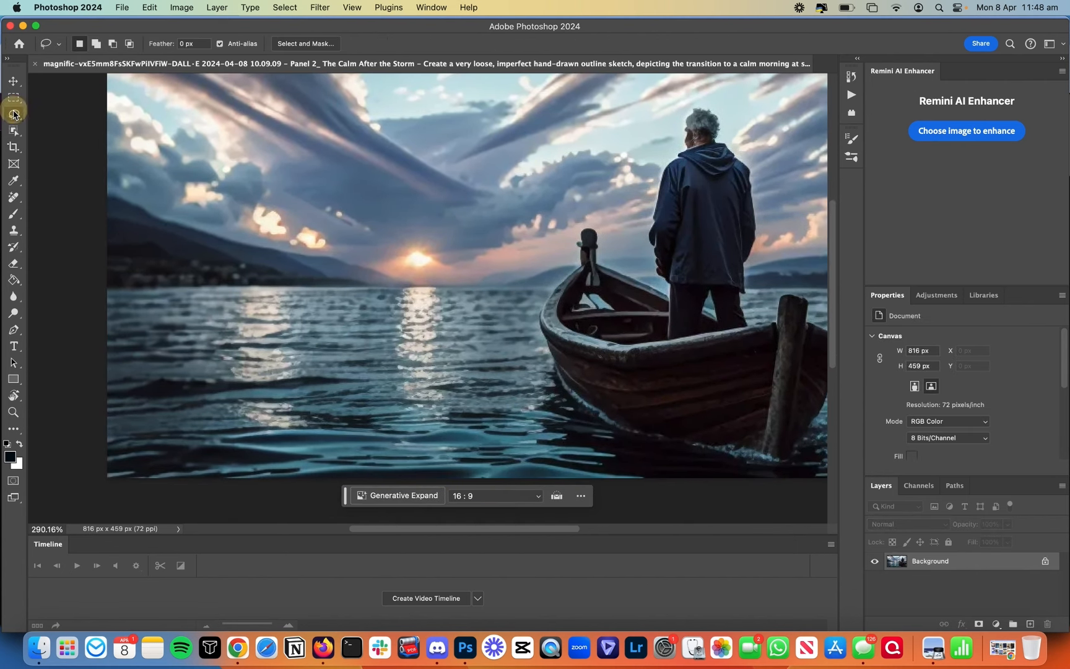
pyautogui.moveTo(363, 92)
pyautogui.mouseDown()
pyautogui.moveTo(223, 139)
pyautogui.moveTo(223, 177)
pyautogui.moveTo(293, 231)
pyautogui.moveTo(364, 260)
pyautogui.moveTo(571, 213)
pyautogui.moveTo(602, 178)
pyautogui.moveTo(539, 80)
pyautogui.moveTo(424, 72)
pyautogui.moveTo(360, 93)
pyautogui.mouseUp()
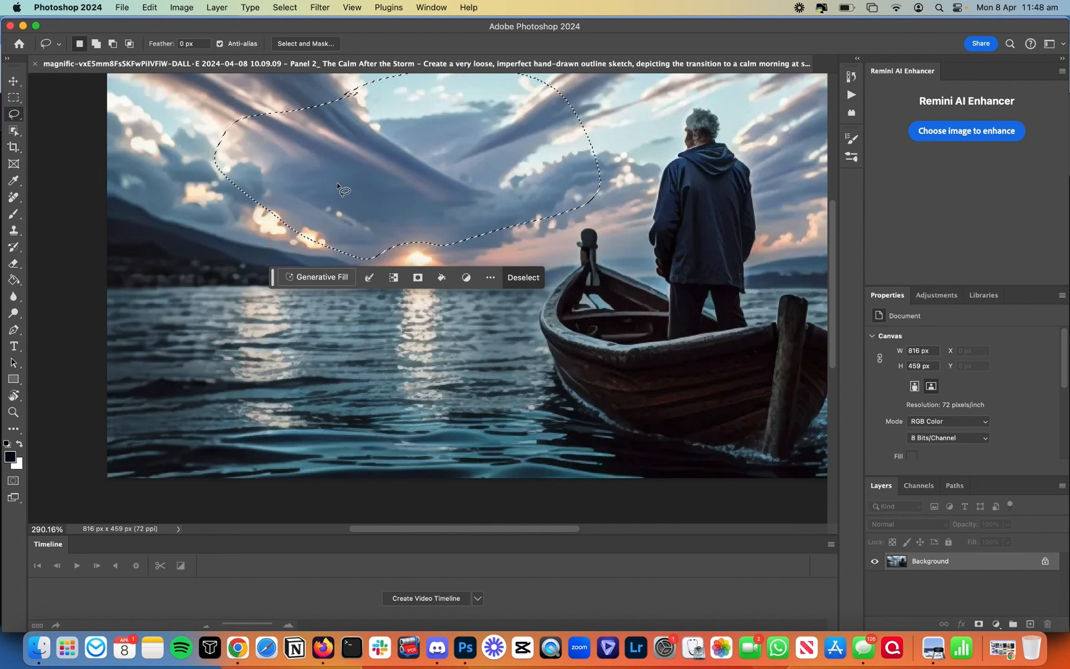
pyautogui.click(306, 277)
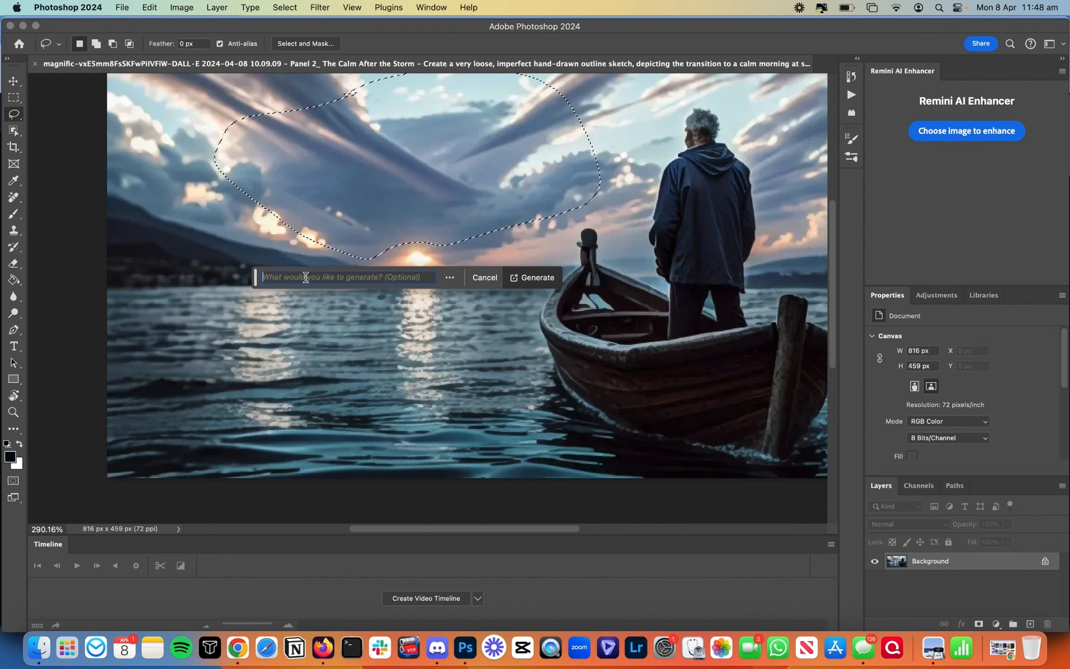
pyautogui.write('remove')
pyautogui.press('Return')
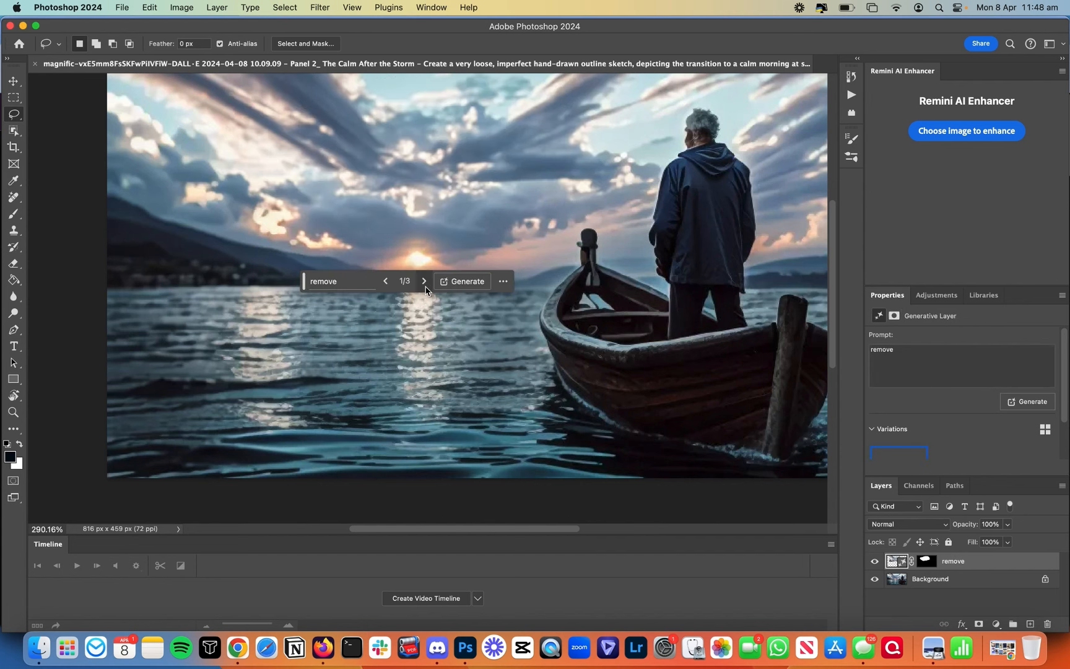
pyautogui.click(425, 283)
pyautogui.click(425, 283)
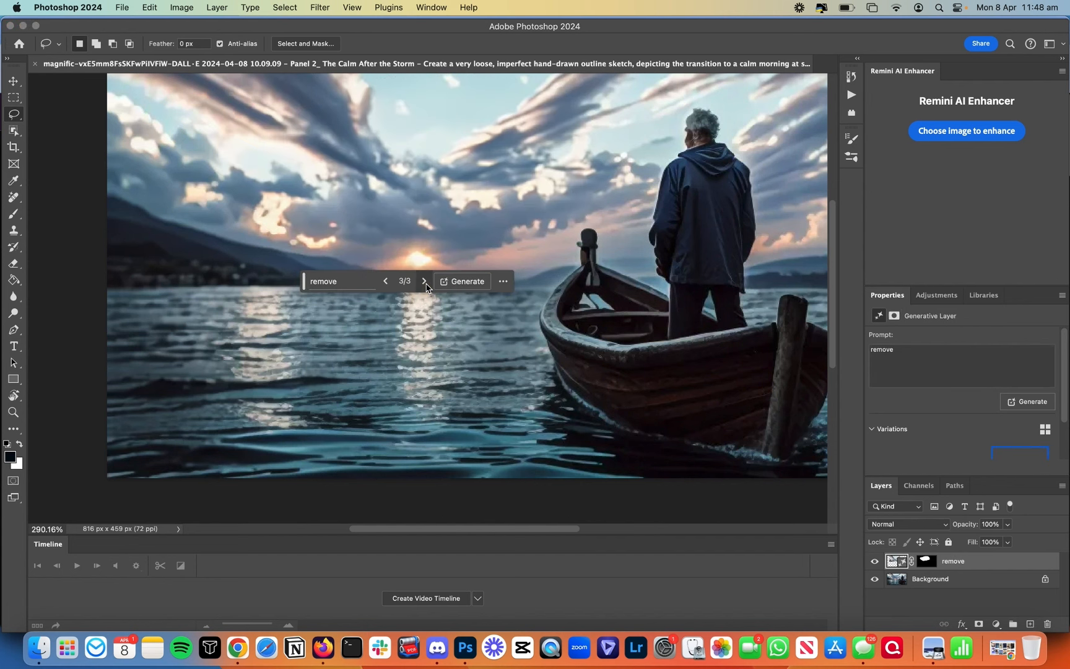
pyautogui.press('super+e')
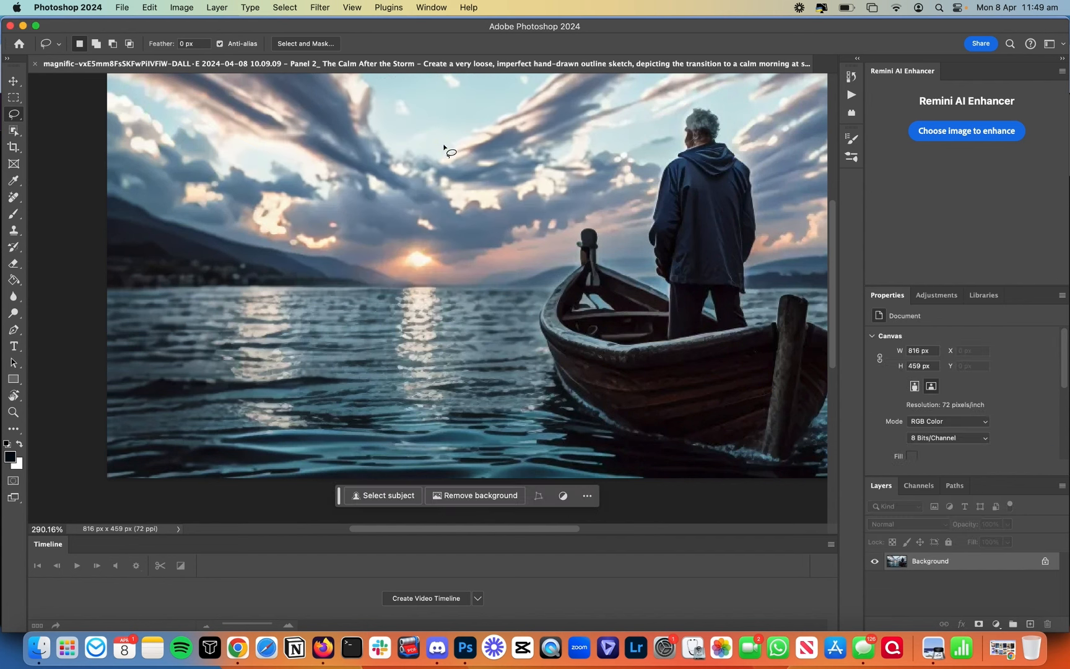
# Step: Lasso the streaky upper clouds, run Generative Fill with the prompt "remove", compare the variations and merge the second one into the background
pyautogui.moveTo(444, 147)
pyautogui.mouseDown()
pyautogui.moveTo(405, 167)
pyautogui.moveTo(378, 214)
pyautogui.moveTo(190, 153)
pyautogui.moveTo(85, 43)
pyautogui.moveTo(213, 24)
pyautogui.moveTo(610, 95)
pyautogui.moveTo(508, 197)
pyautogui.moveTo(414, 193)
pyautogui.moveTo(390, 197)
pyautogui.mouseUp()
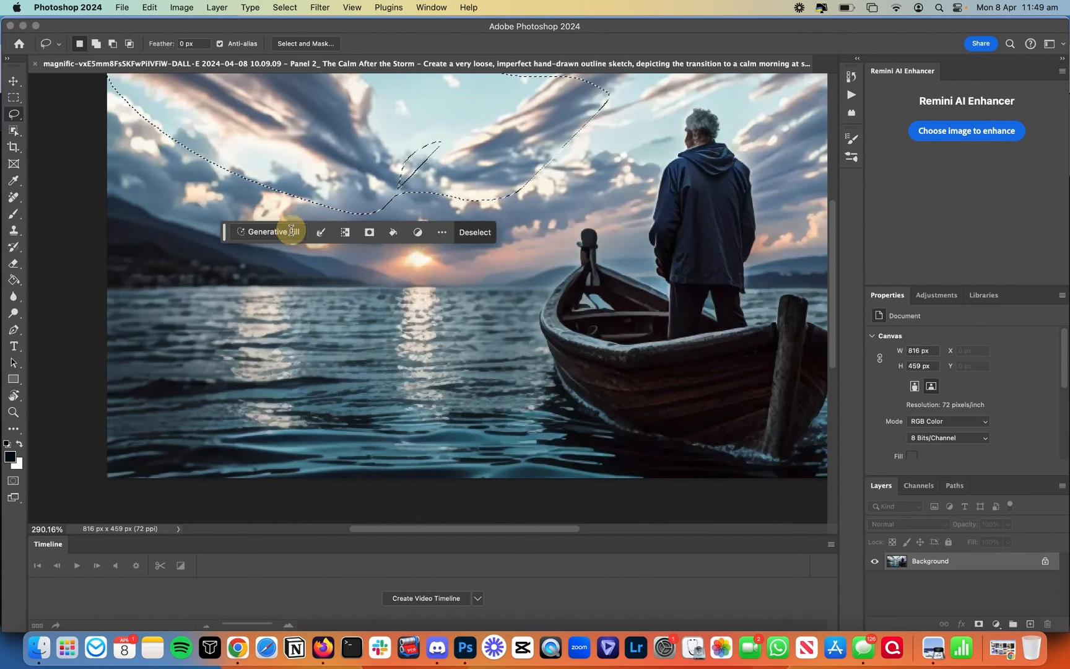
pyautogui.click(298, 233)
pyautogui.write('rem')
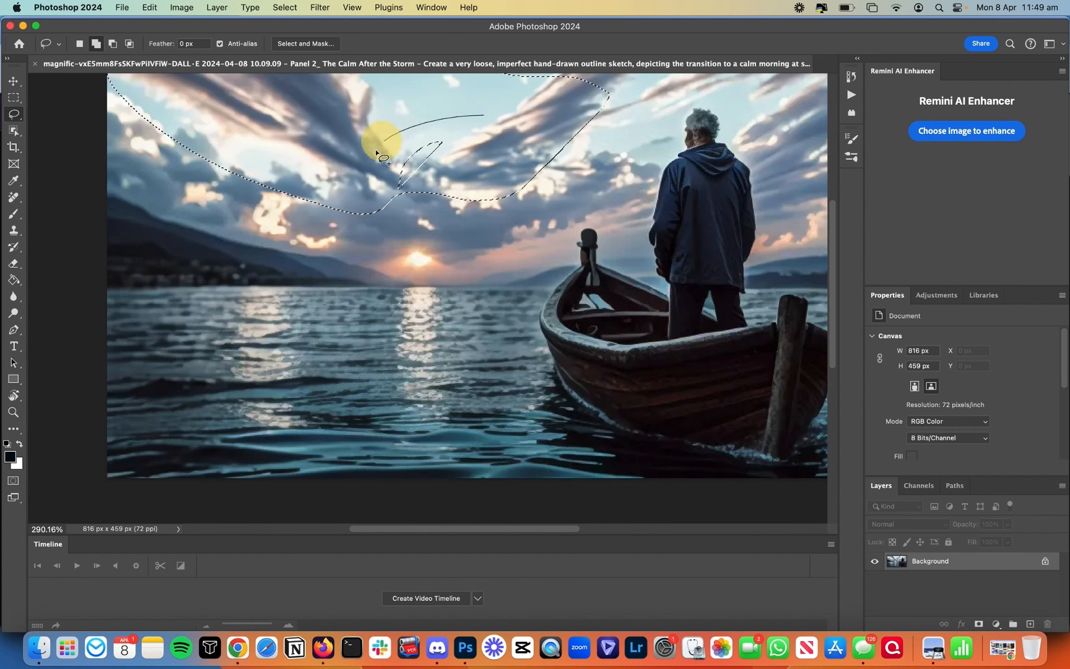
pyautogui.write('ove')
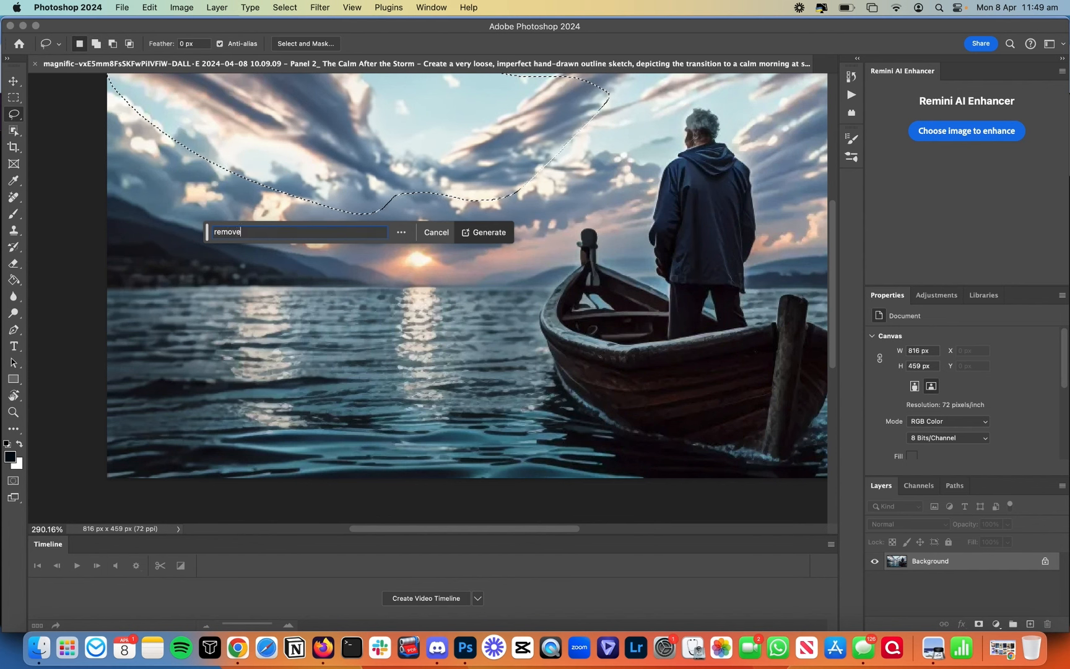
pyautogui.press('Return')
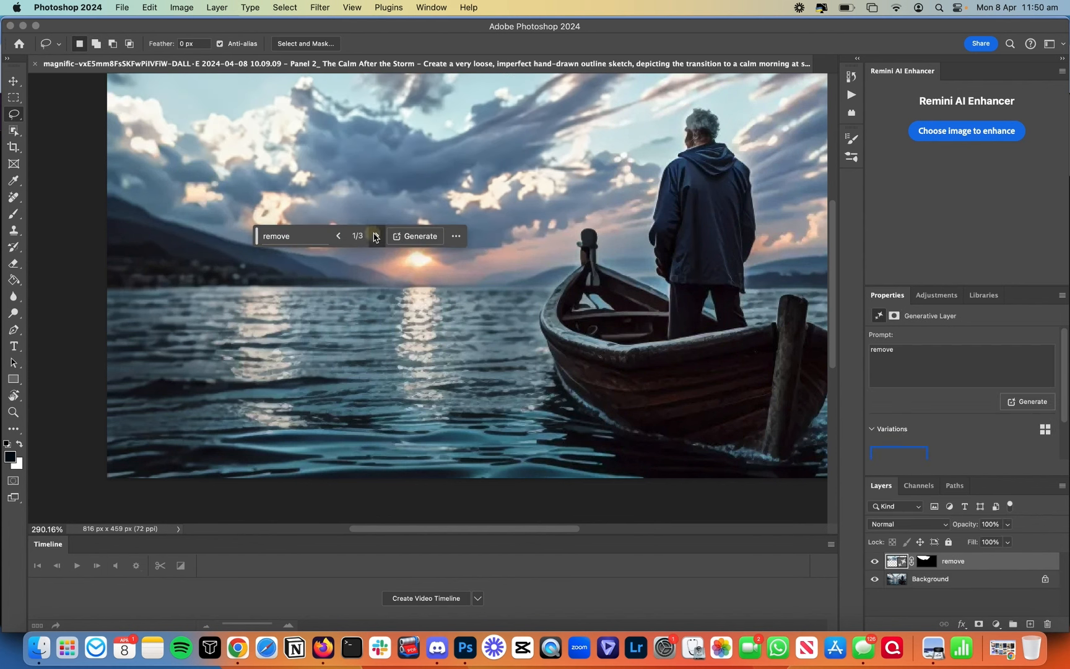
pyautogui.click(375, 236)
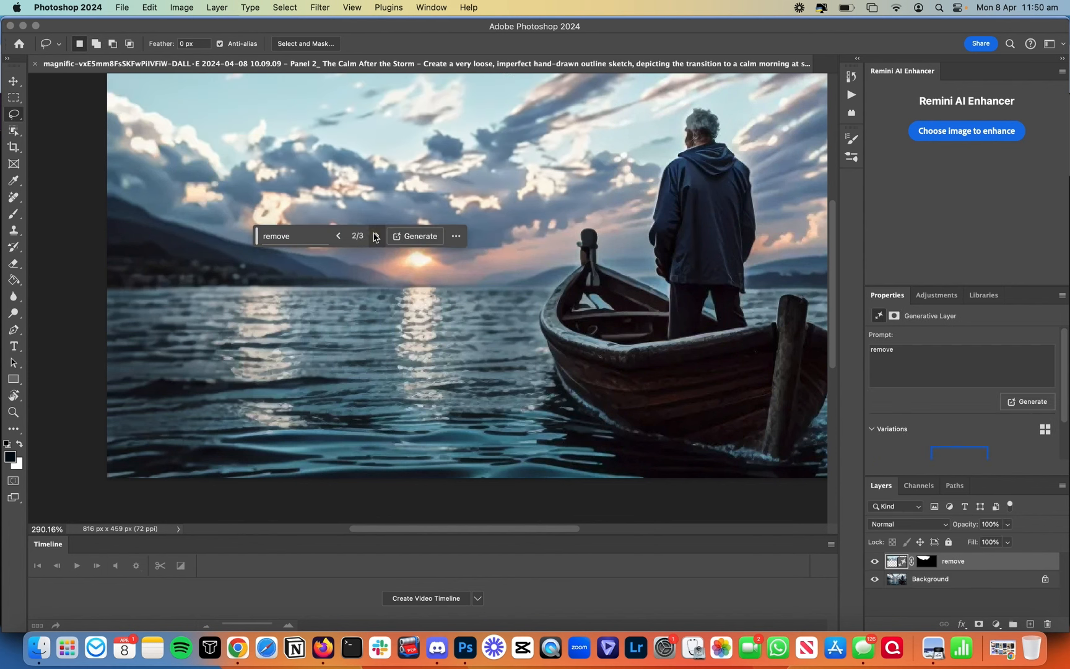
pyautogui.click(376, 236)
pyautogui.click(338, 236)
pyautogui.press('super+z')
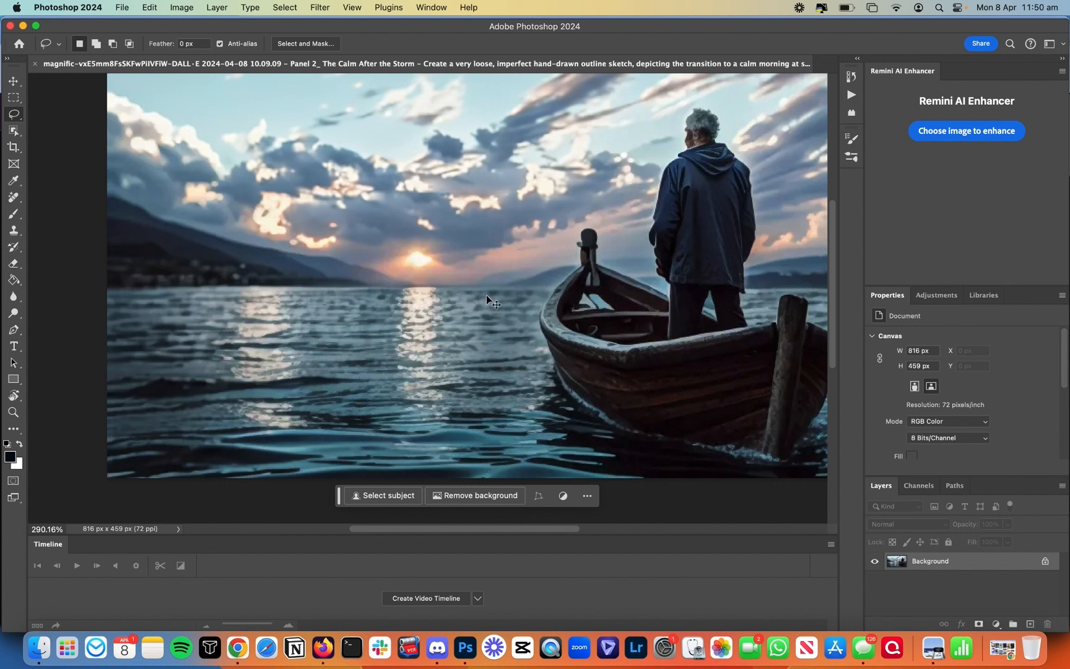
# Step: Return to Magnific in Chrome and copy the full text of the Style Transfer prompt
pyautogui.click(238, 648)
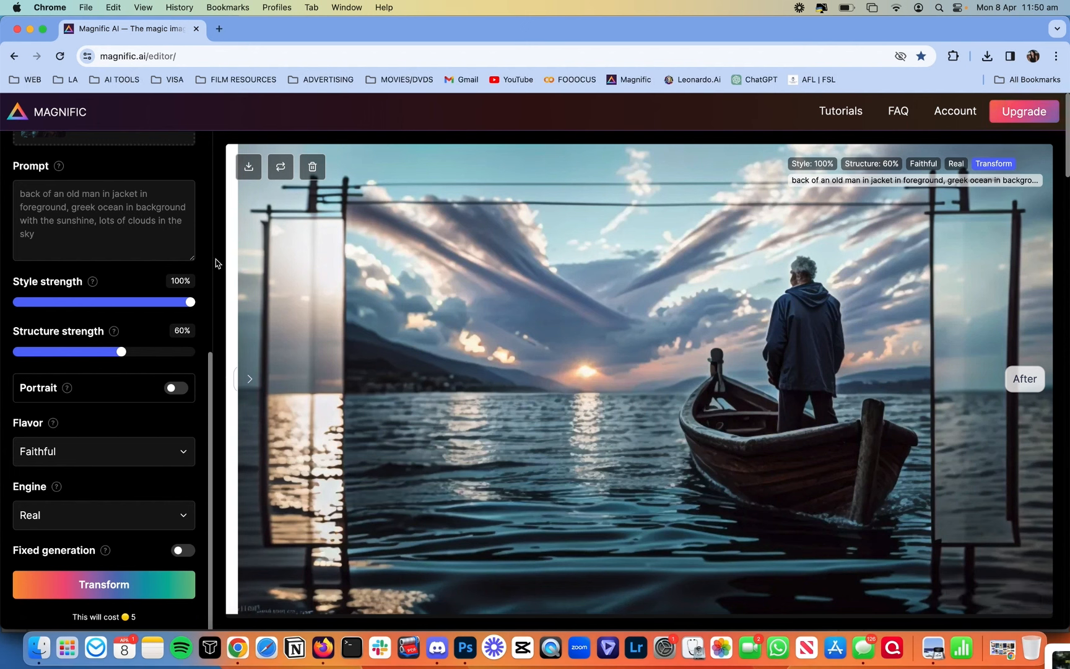
pyautogui.scroll(3, 173, 244)
pyautogui.scroll(1, 174, 245)
pyautogui.tripleClick(154, 410)
pyautogui.press('super+c')
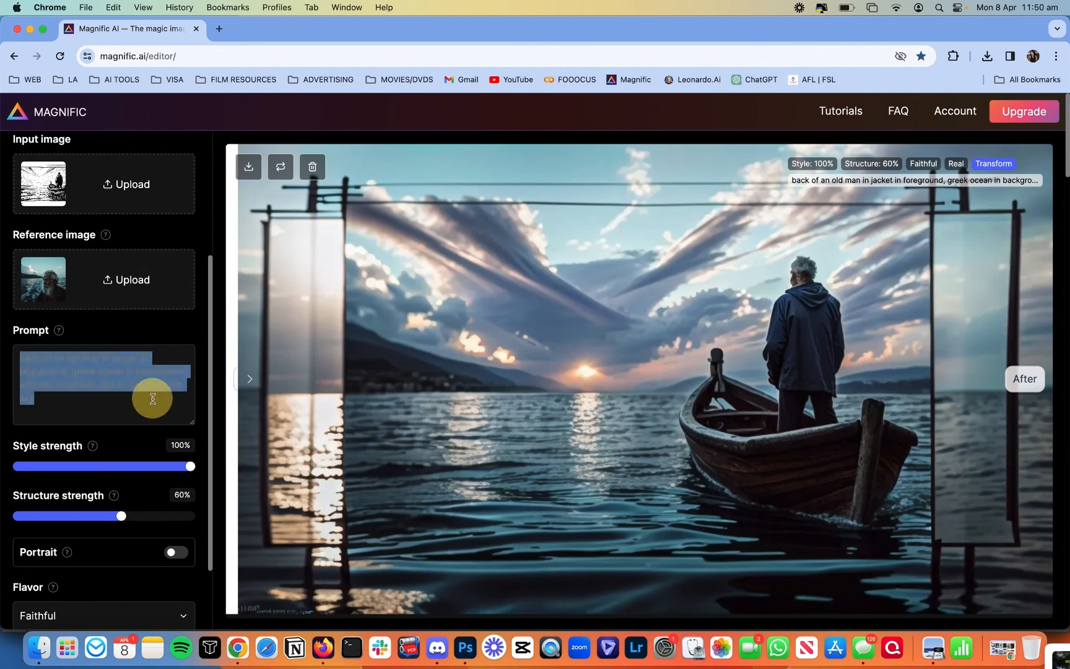
# Step: Change the magic spell from Style Transfer to Upscale
pyautogui.scroll(5, 153, 400)
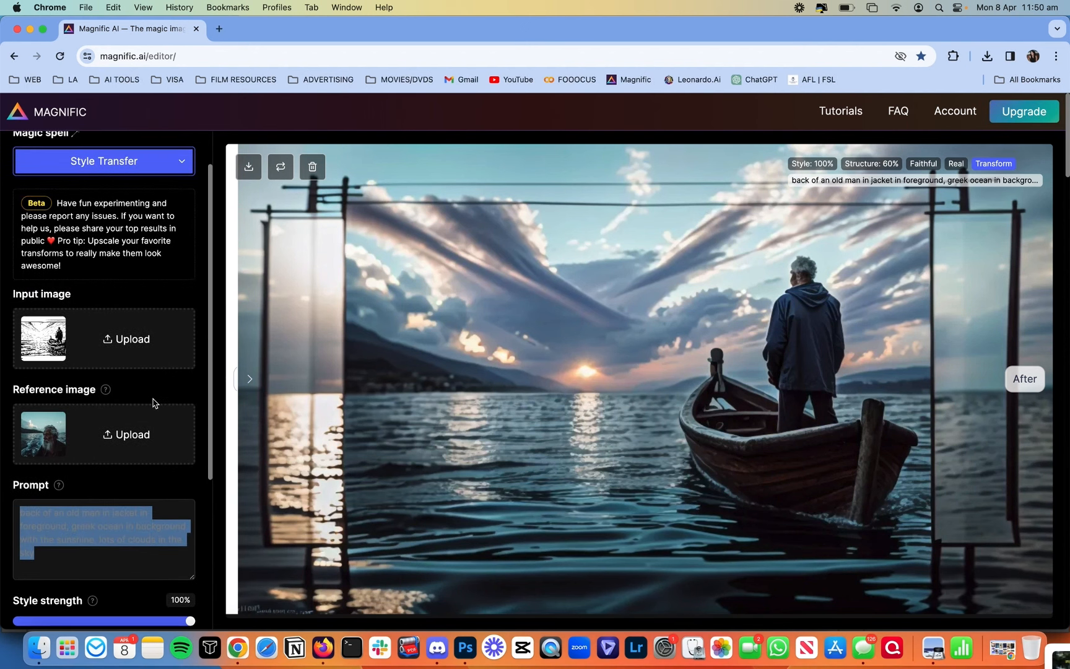
pyautogui.scroll(2, 153, 401)
pyautogui.click(144, 215)
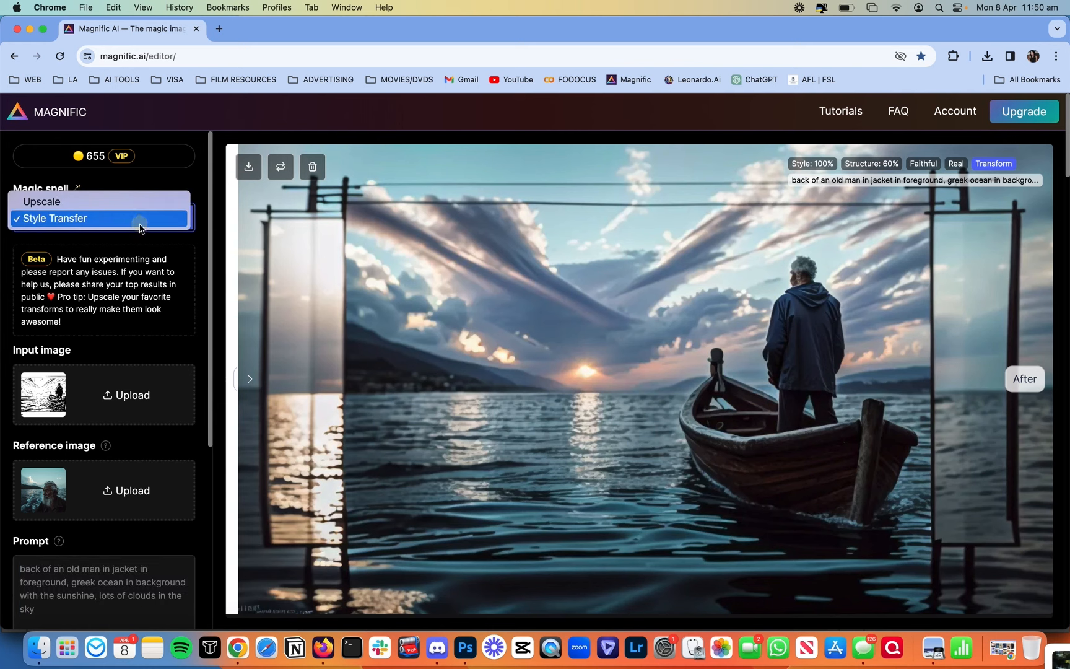
pyautogui.click(116, 202)
# Step: Preview the edited boat image in Finder's Downloads folder and load it into Magnific as the input image
pyautogui.click(35, 659)
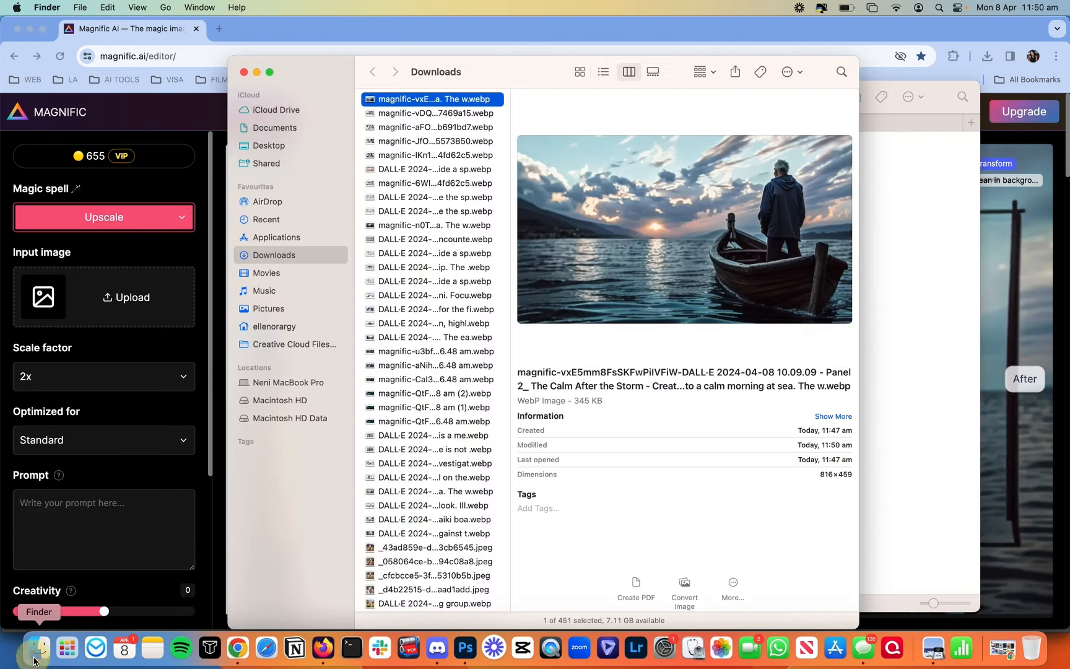
pyautogui.press('space')
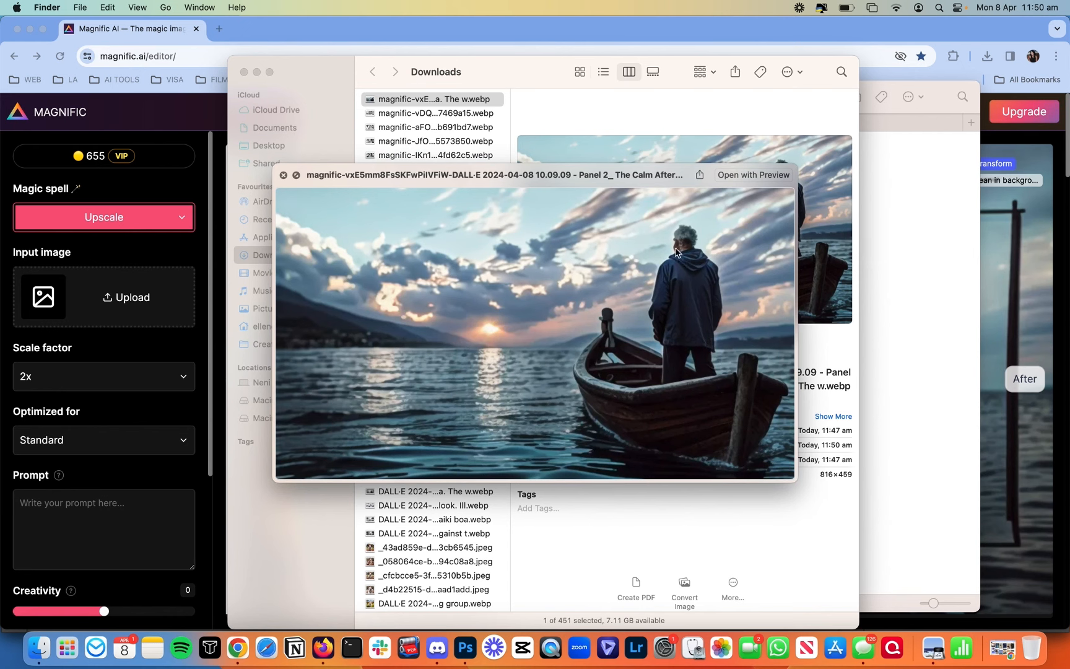
pyautogui.press('space')
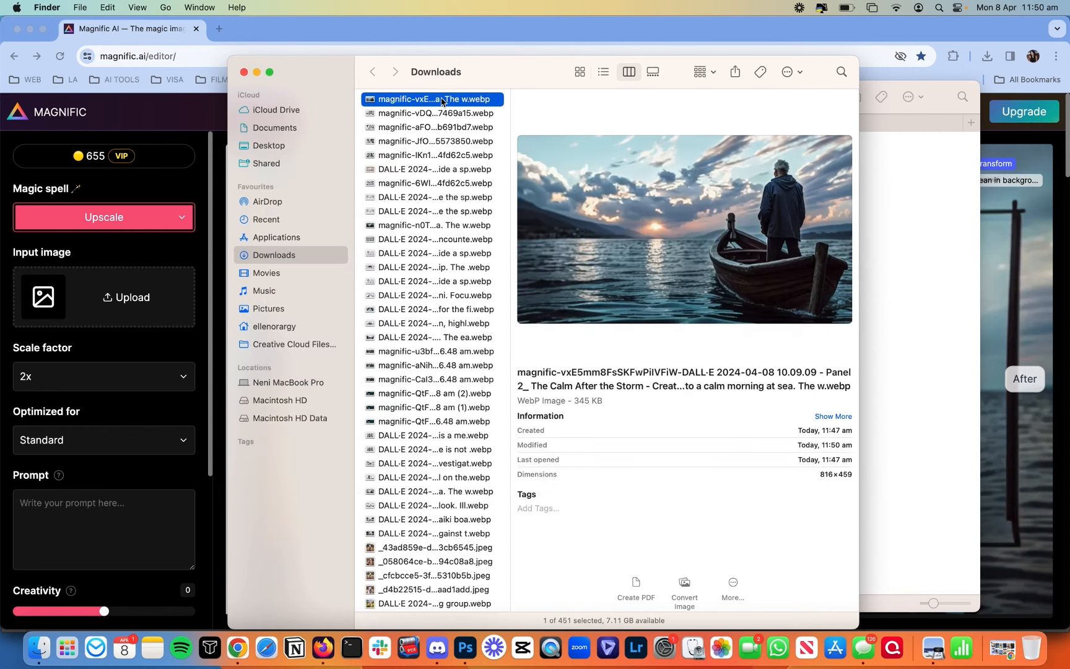
pyautogui.moveTo(434, 99); pyautogui.dragTo(124, 296)
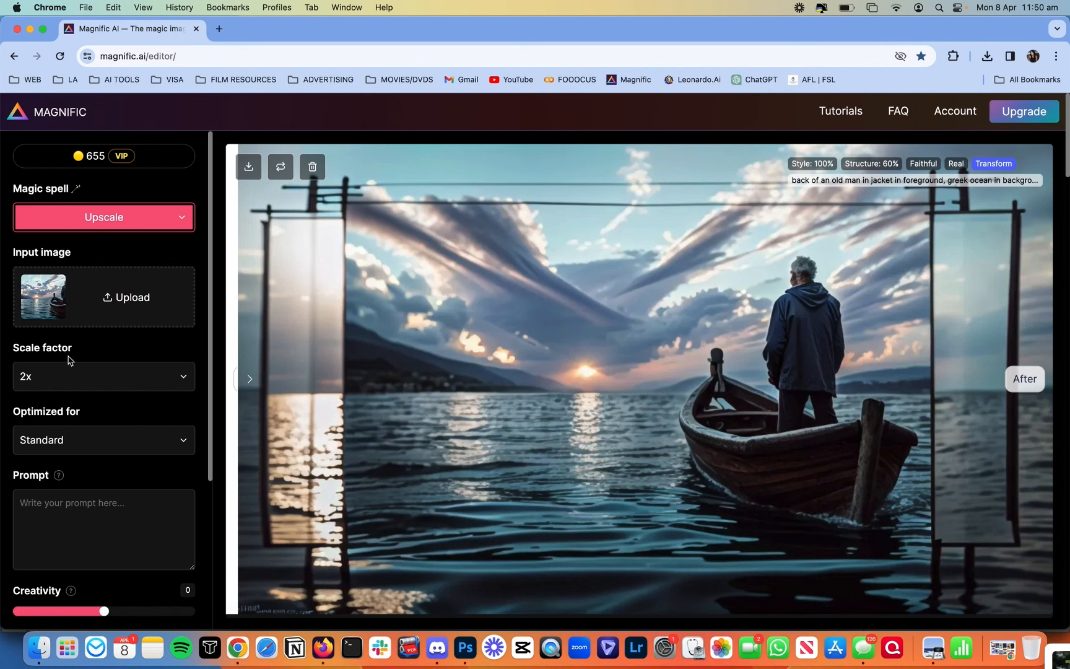
# Step: Optimize the upscale for Films & Photography and paste the copied old-man-and-ocean description as its prompt
pyautogui.scroll(-1, 69, 359)
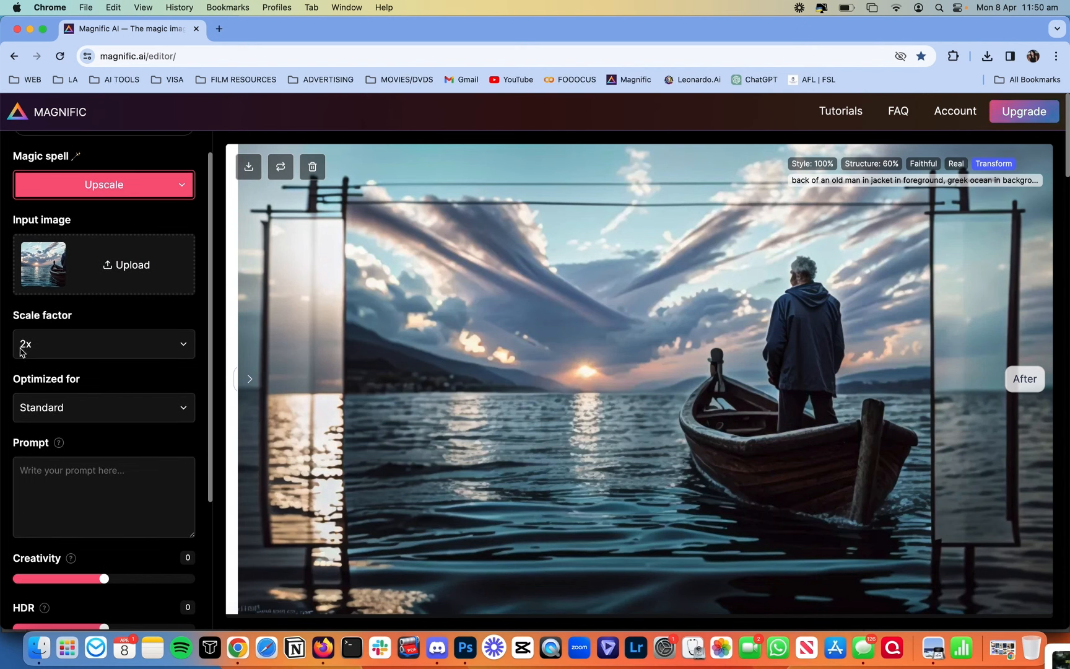
pyautogui.click(81, 411)
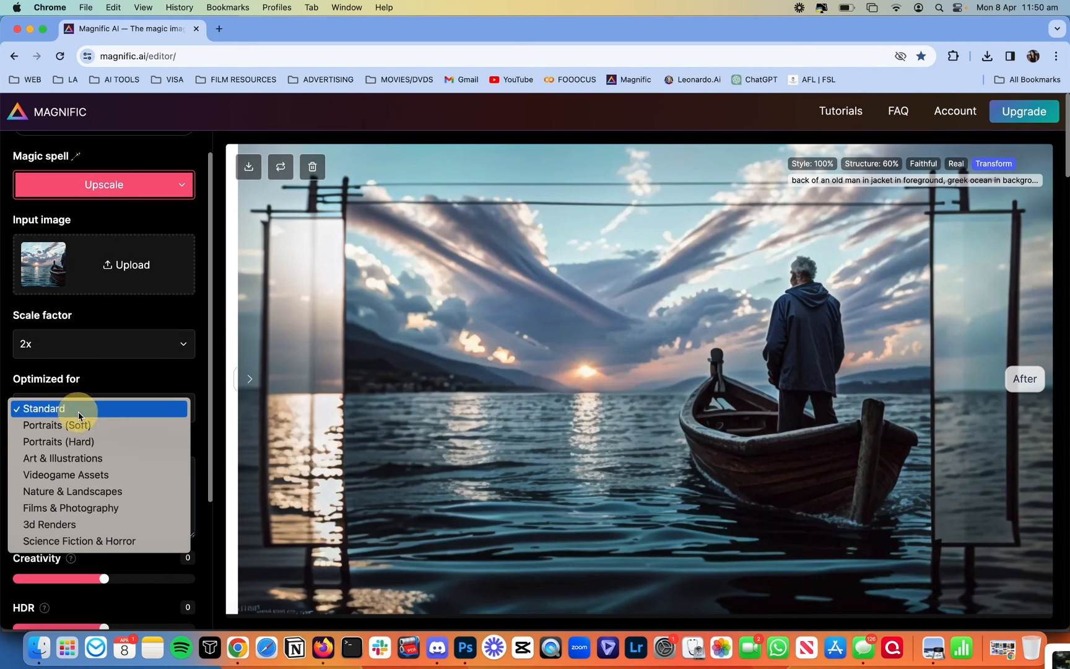
pyautogui.click(71, 508)
pyautogui.scroll(-3, 87, 372)
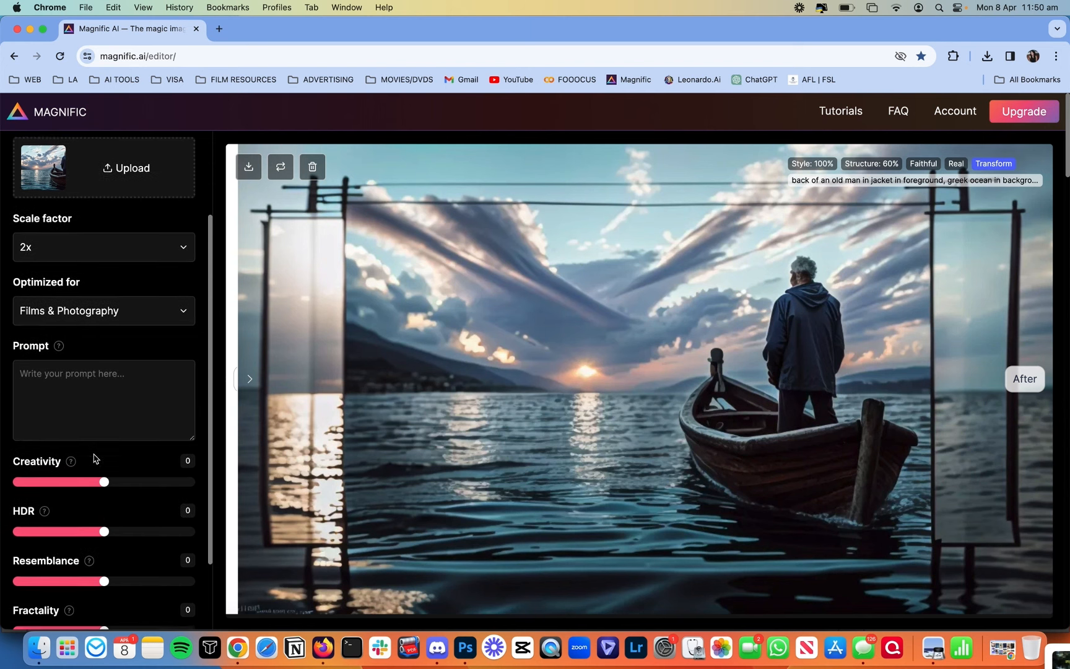
pyautogui.click(83, 365)
pyautogui.press('super+v')
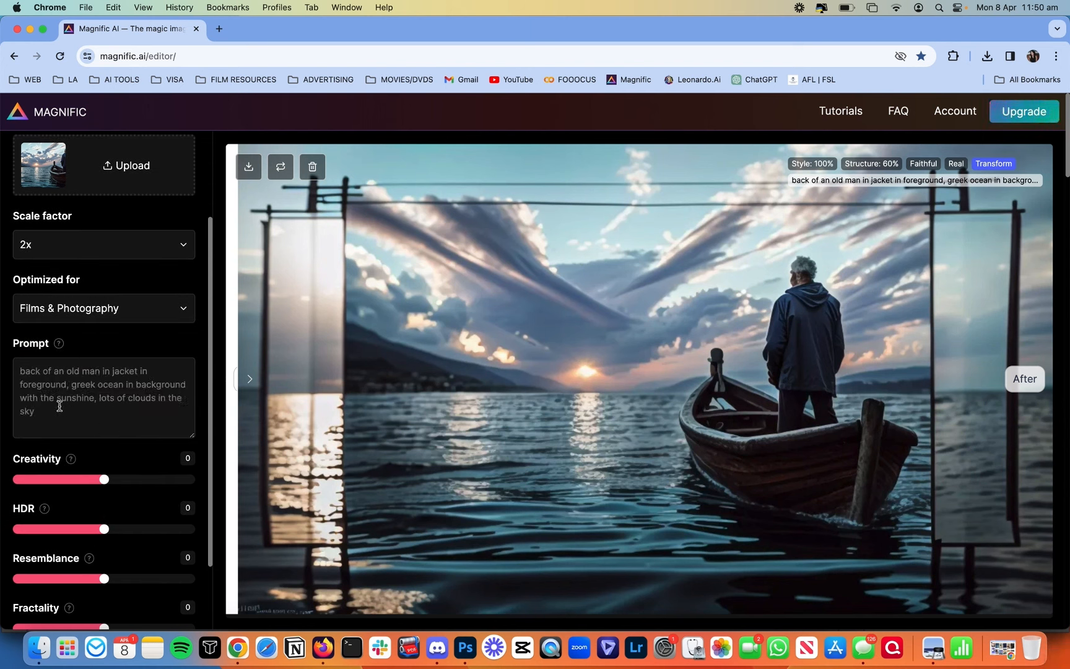
# Step: Set the upscale's Resemblance to 8 and HDR to 1
pyautogui.scroll(-1, 60, 407)
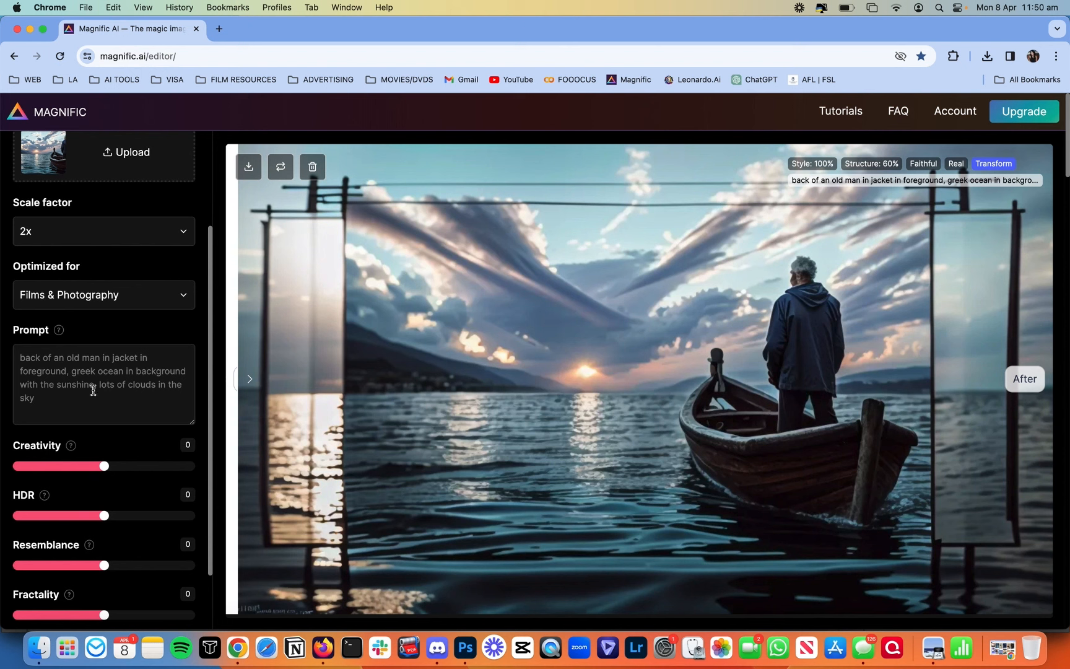
pyautogui.scroll(-5, 90, 408)
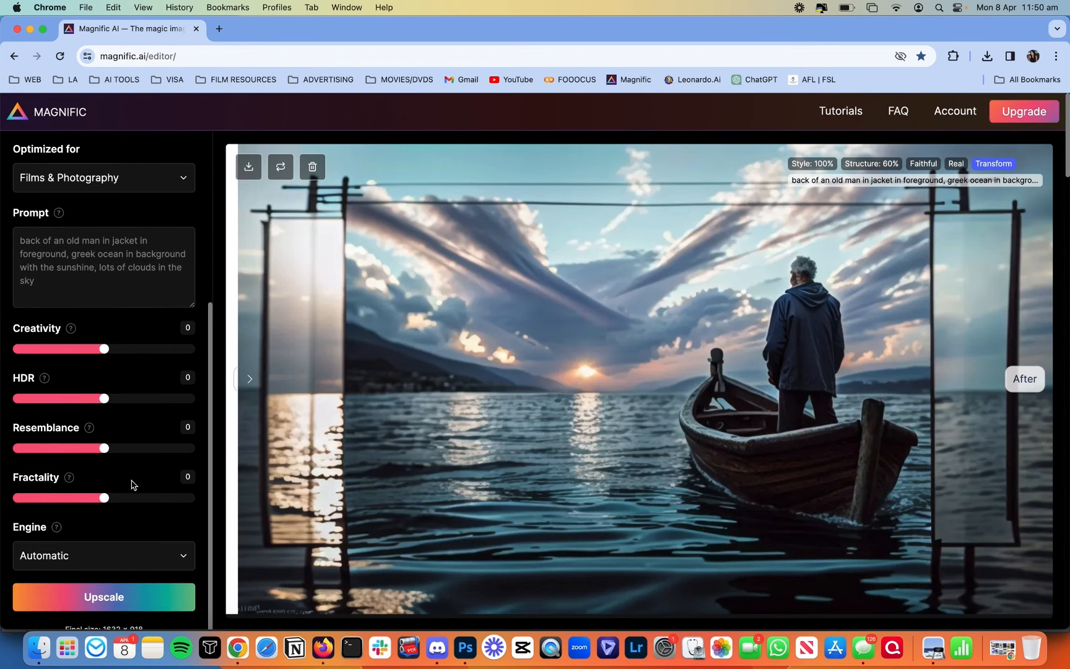
pyautogui.scroll(-1, 157, 423)
pyautogui.moveTo(168, 428); pyautogui.dragTo(173, 428)
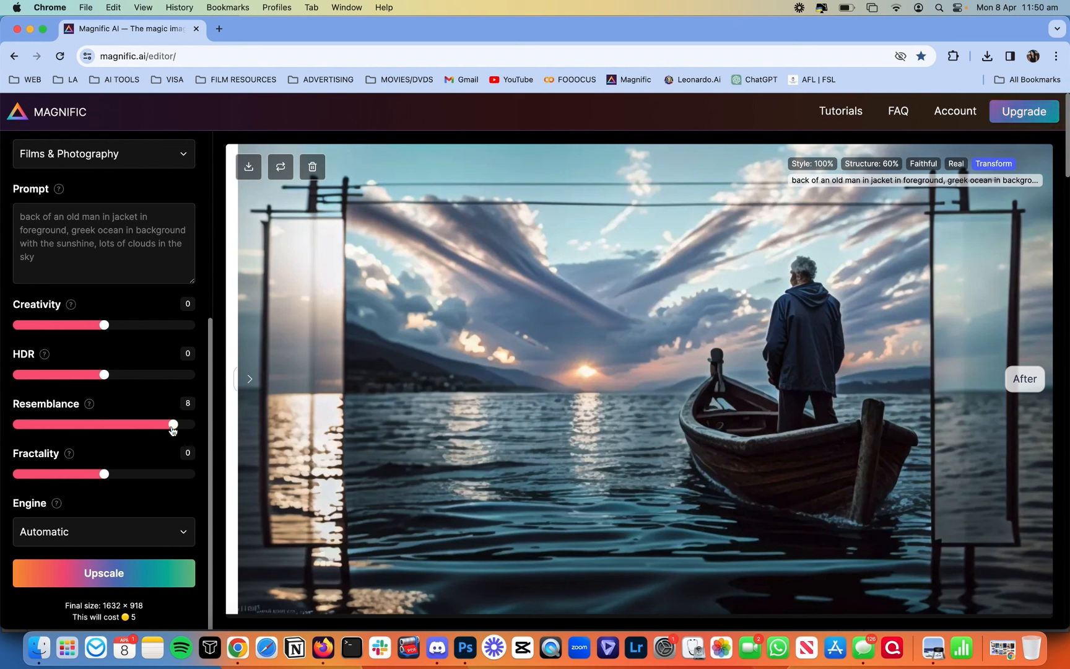
pyautogui.click(113, 375)
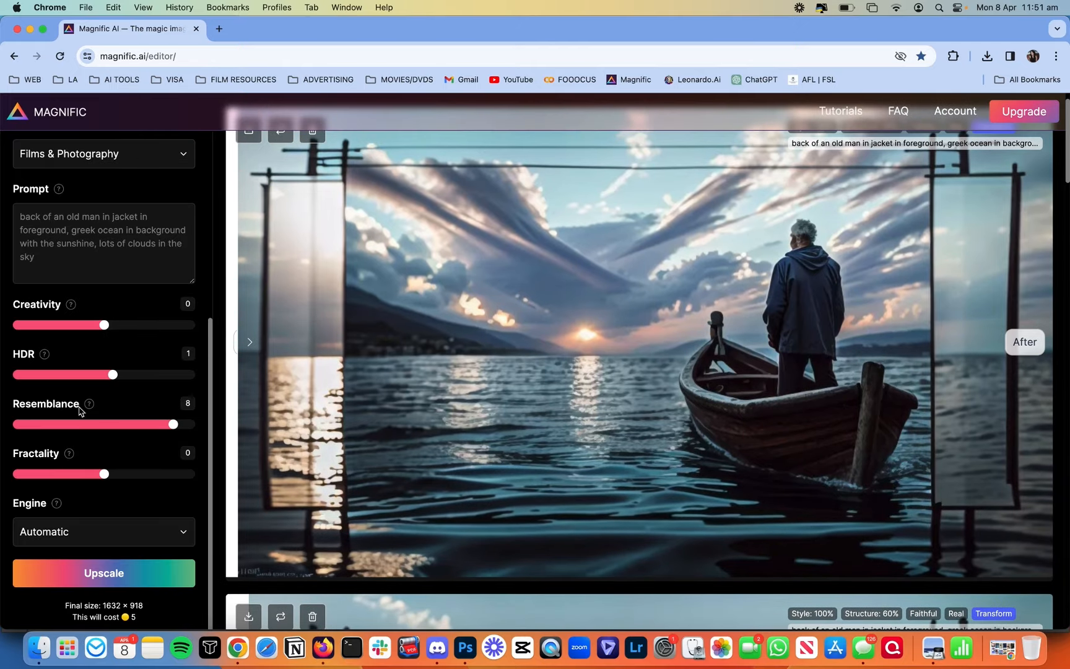
# Step: Run the 2x upscale and move the before/after divider aside to reveal the upscaled image
pyautogui.click(105, 573)
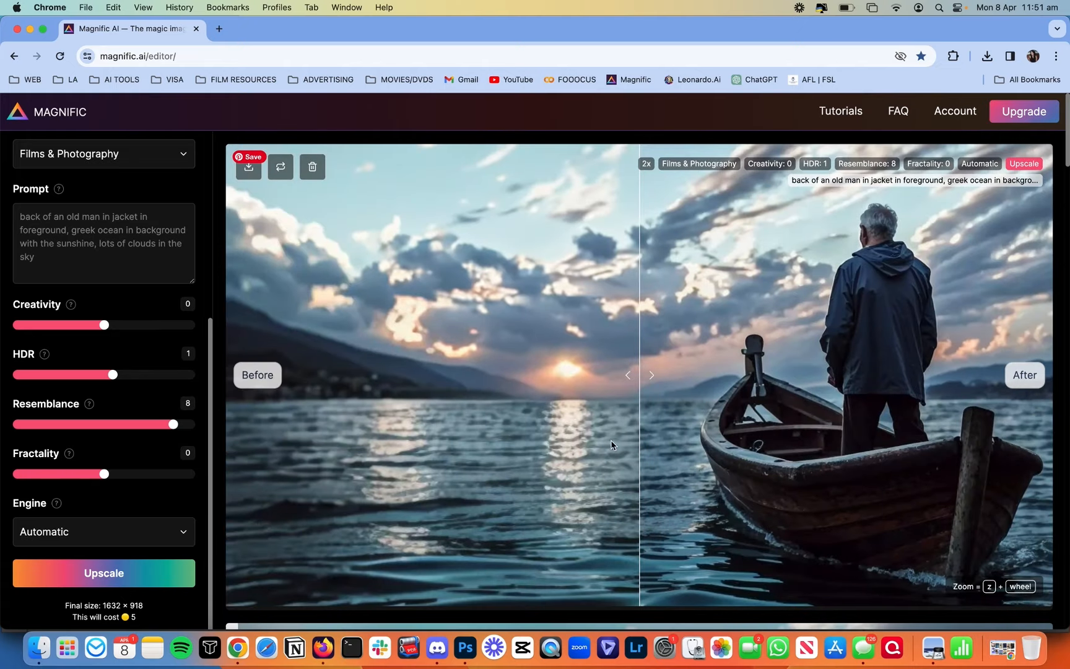
pyautogui.moveTo(647, 434); pyautogui.dragTo(223, 520)
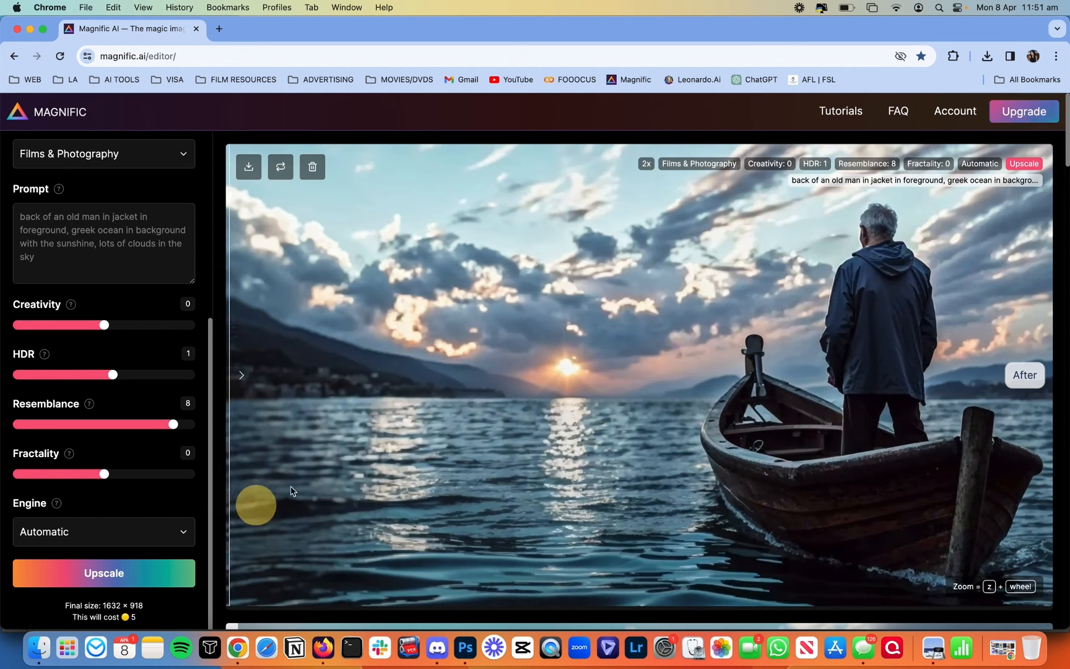
pyautogui.moveTo(291, 492); pyautogui.dragTo(246, 516)
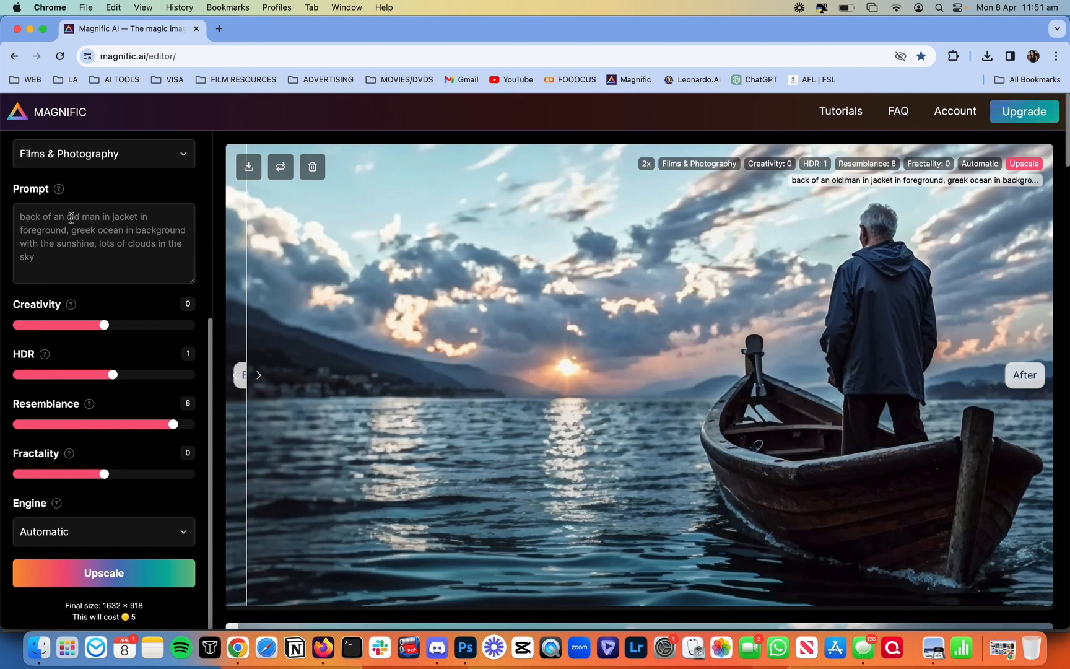
# Step: Insert "with white curly hair," after "old man" in the upscale prompt
pyautogui.click(99, 223)
pyautogui.write('with whit')
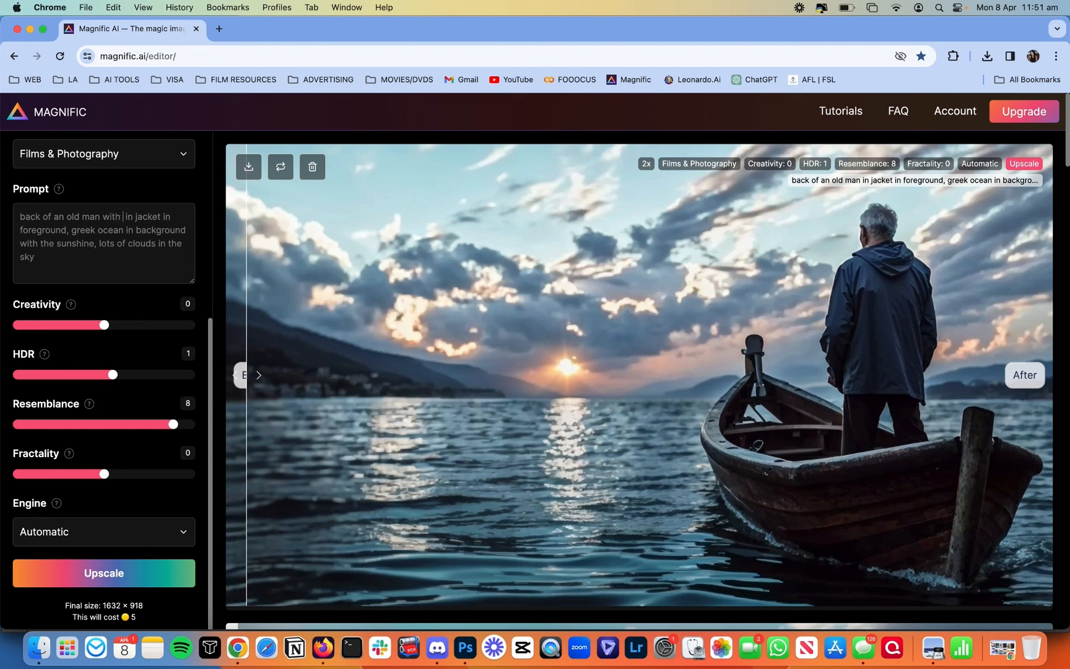
pyautogui.write('e curly hair,')
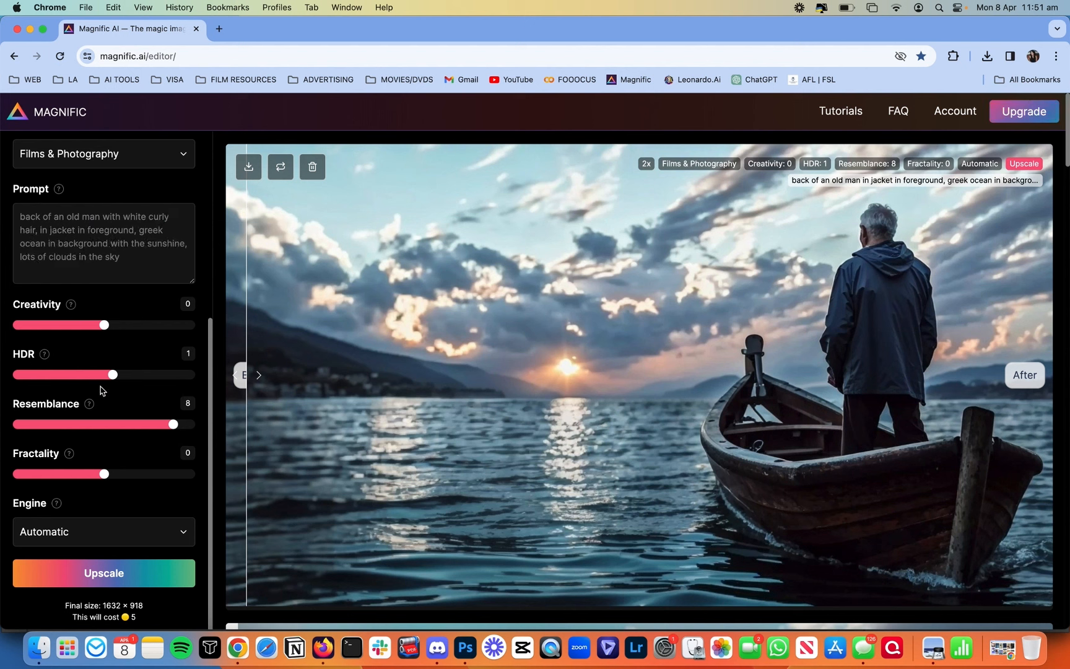
# Step: Set the upscale's Resemblance to 9 and run the 2x upscale again with the revised prompt
pyautogui.click(193, 426)
pyautogui.moveTo(192, 426); pyautogui.dragTo(184, 428)
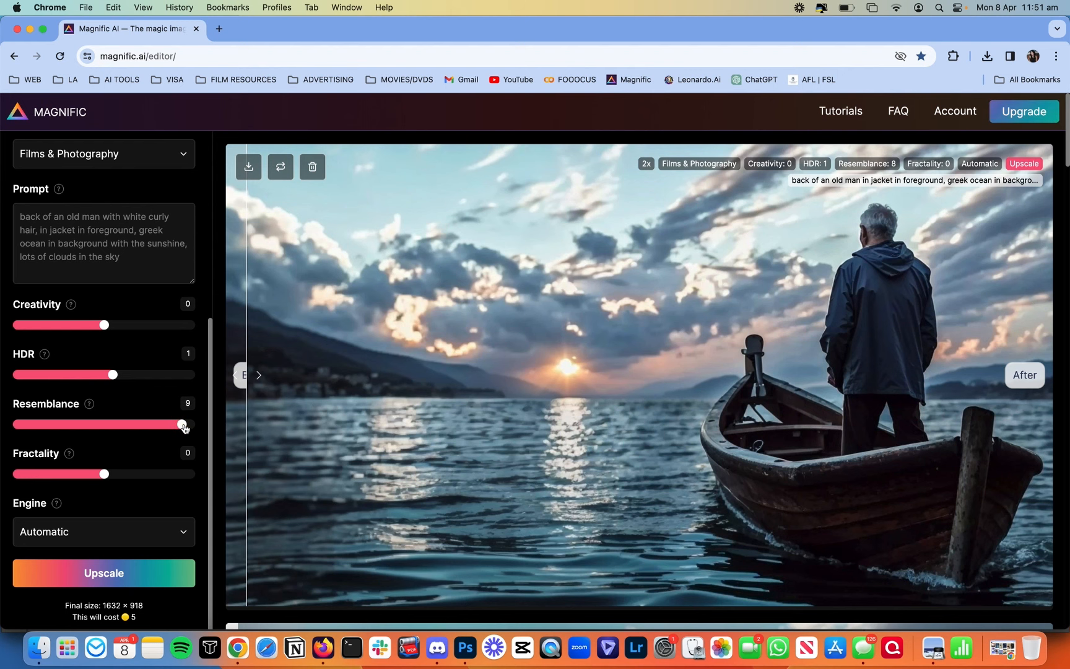
pyautogui.click(169, 575)
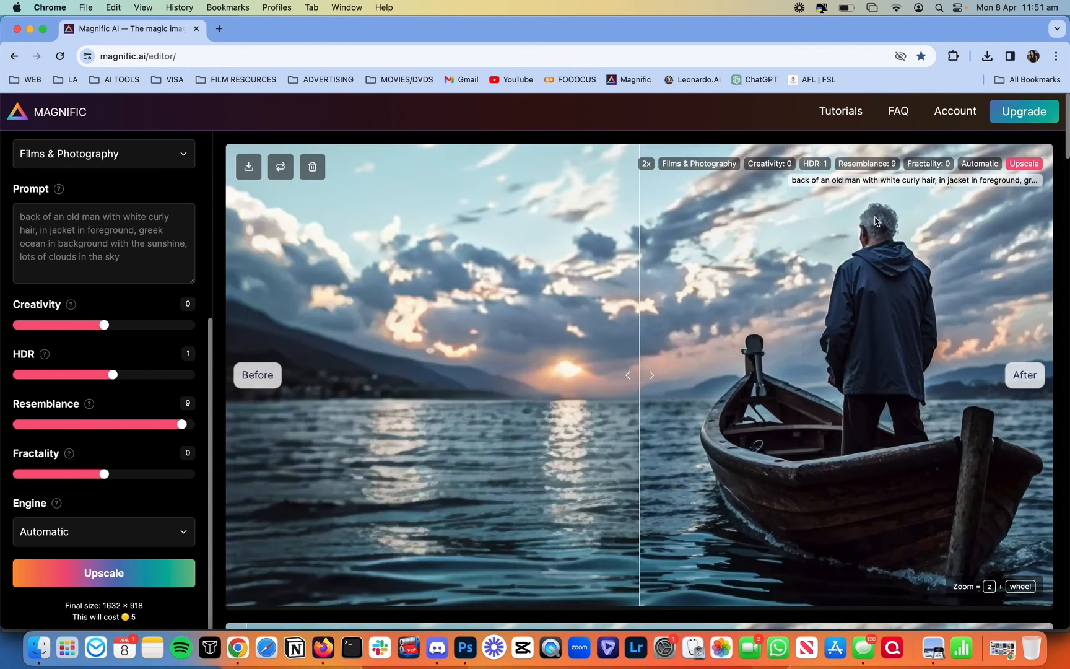
# Step: Compare the new upscale with the previous one and move its before/after divider aside to reveal the full result
pyautogui.scroll(-4, 882, 259)
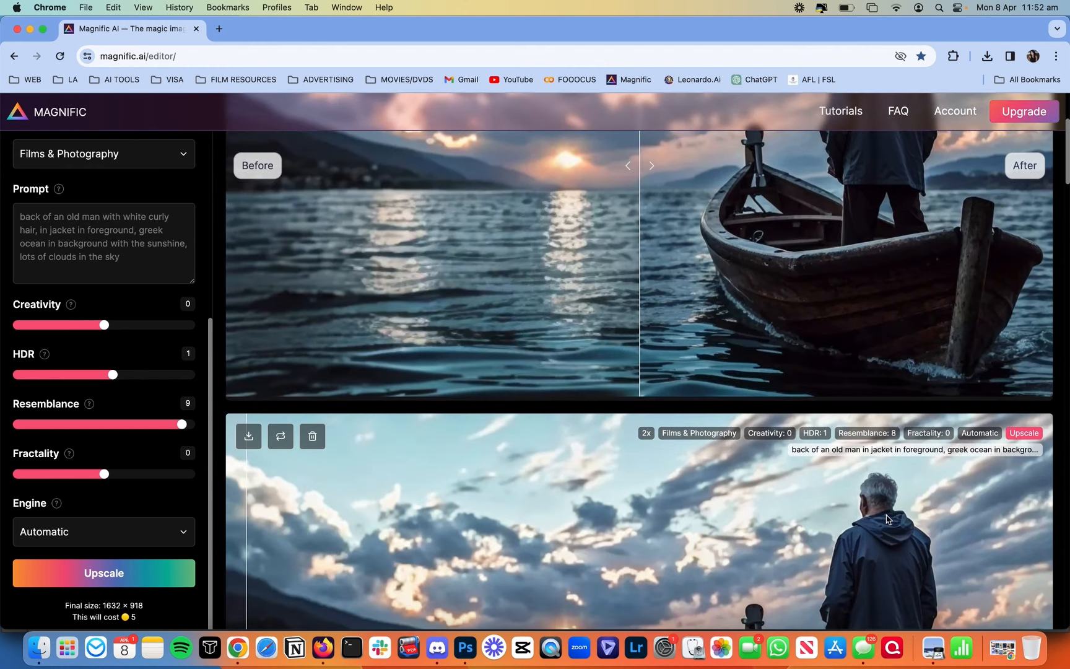
pyautogui.scroll(2, 890, 519)
pyautogui.scroll(2, 889, 519)
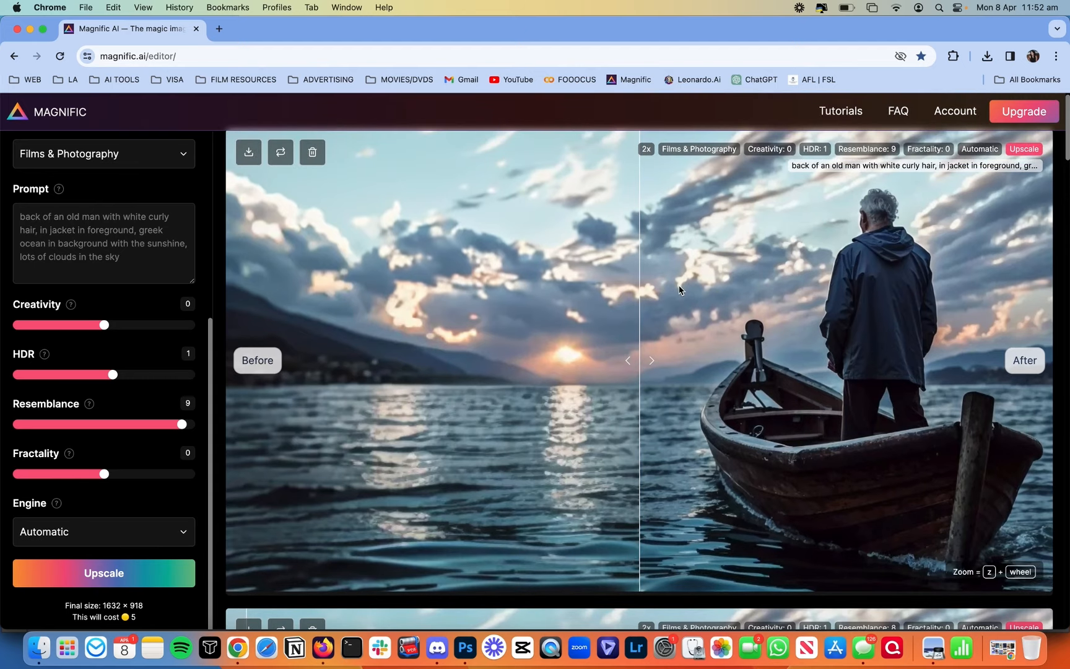
pyautogui.moveTo(679, 290); pyautogui.dragTo(164, 434)
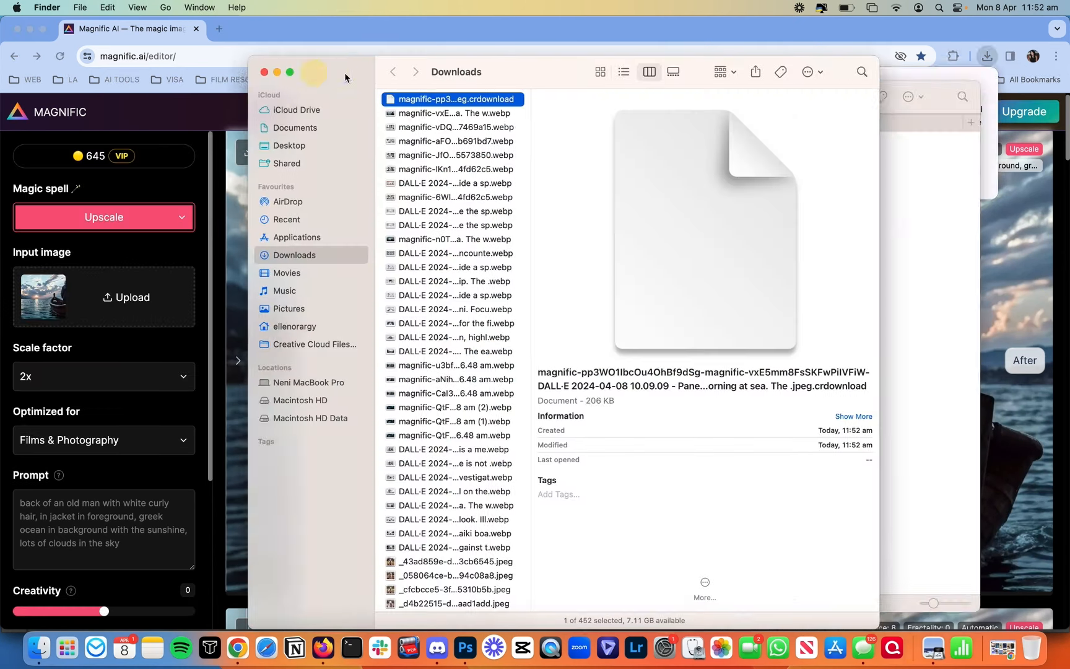
# Step: Download the Resemblance 9 upscale and preview the newest JPEG in the Downloads folder in Finder
pyautogui.moveTo(344, 72); pyautogui.dragTo(397, 72)
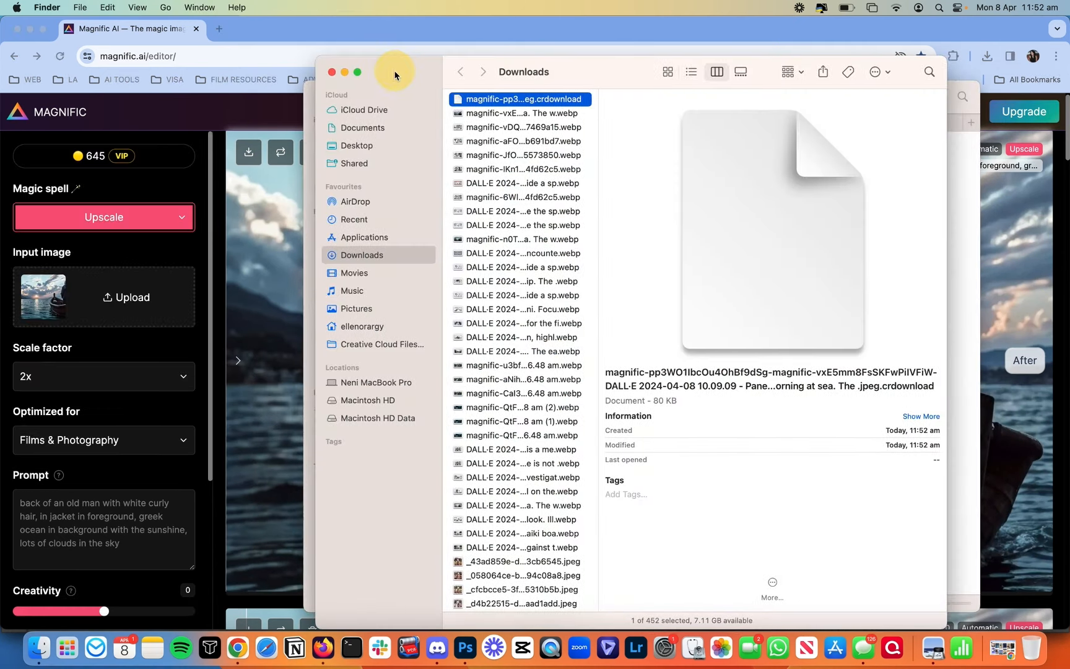
pyautogui.click(275, 232)
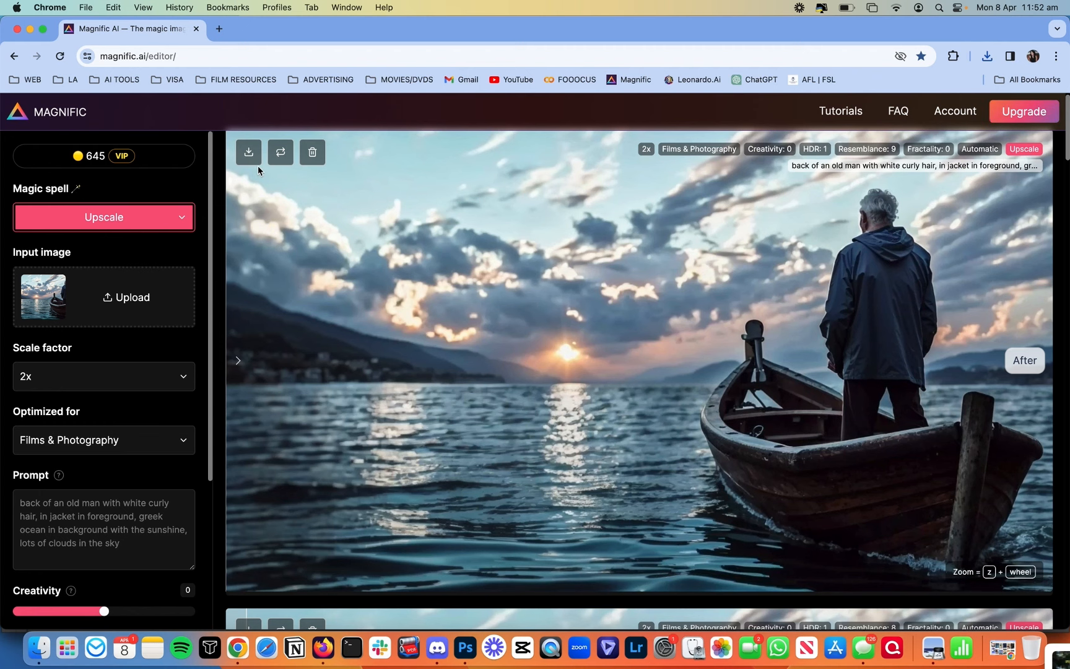
pyautogui.click(249, 152)
pyautogui.click(39, 647)
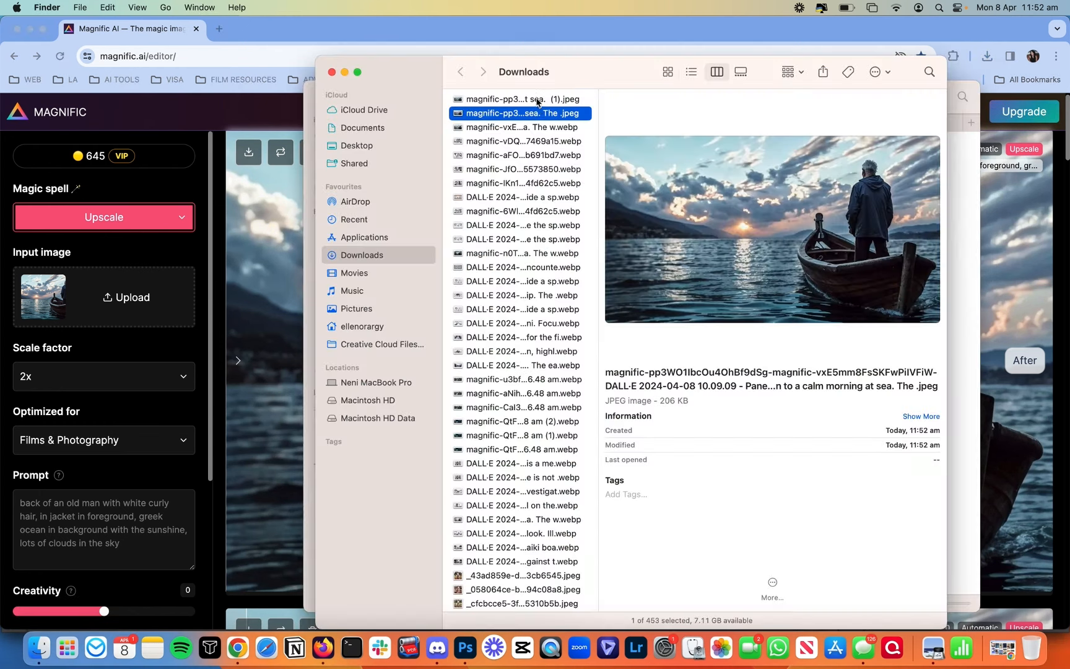
pyautogui.click(538, 99)
pyautogui.press('space')
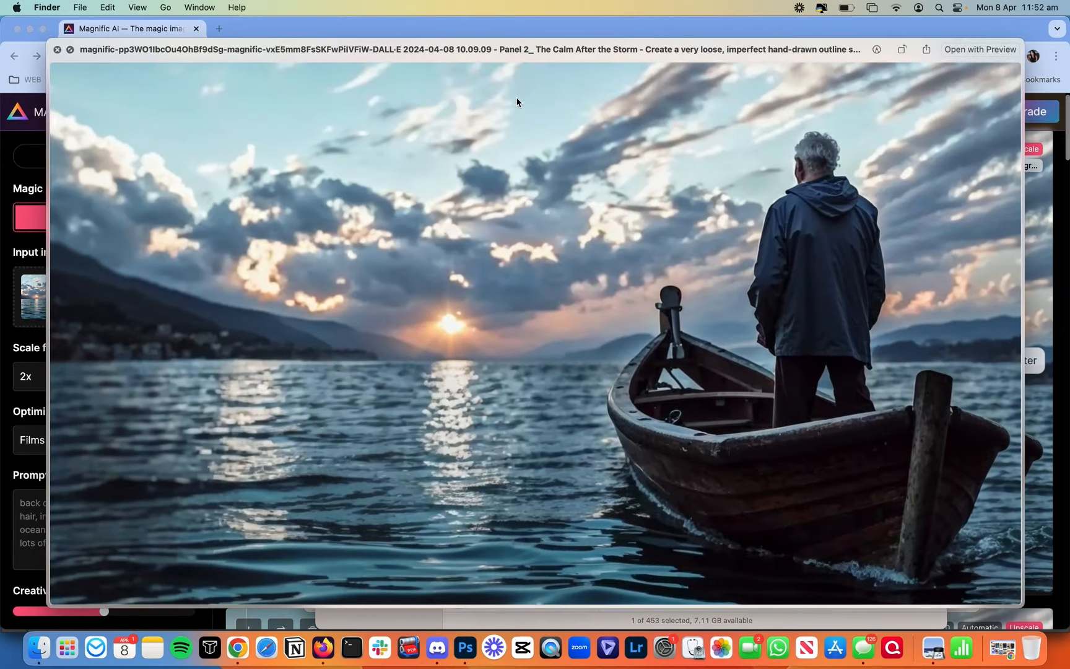
pyautogui.press('space')
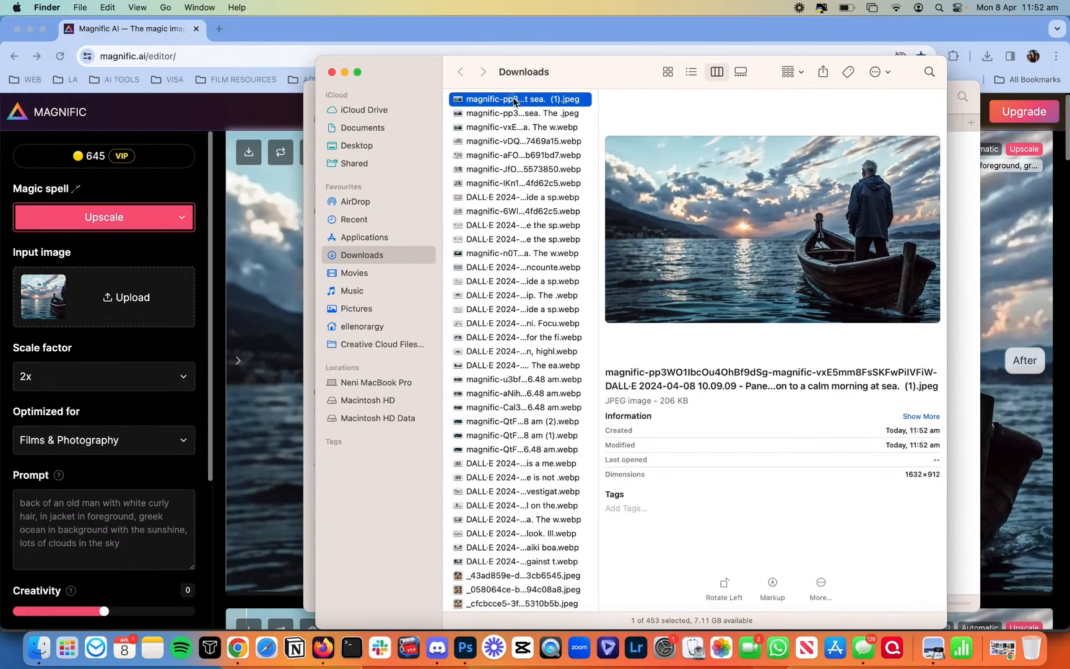
# Step: Load the downloaded JPEG as Magnific's input image and run a second 2x upscale with the same settings
pyautogui.moveTo(513, 102); pyautogui.dragTo(116, 307)
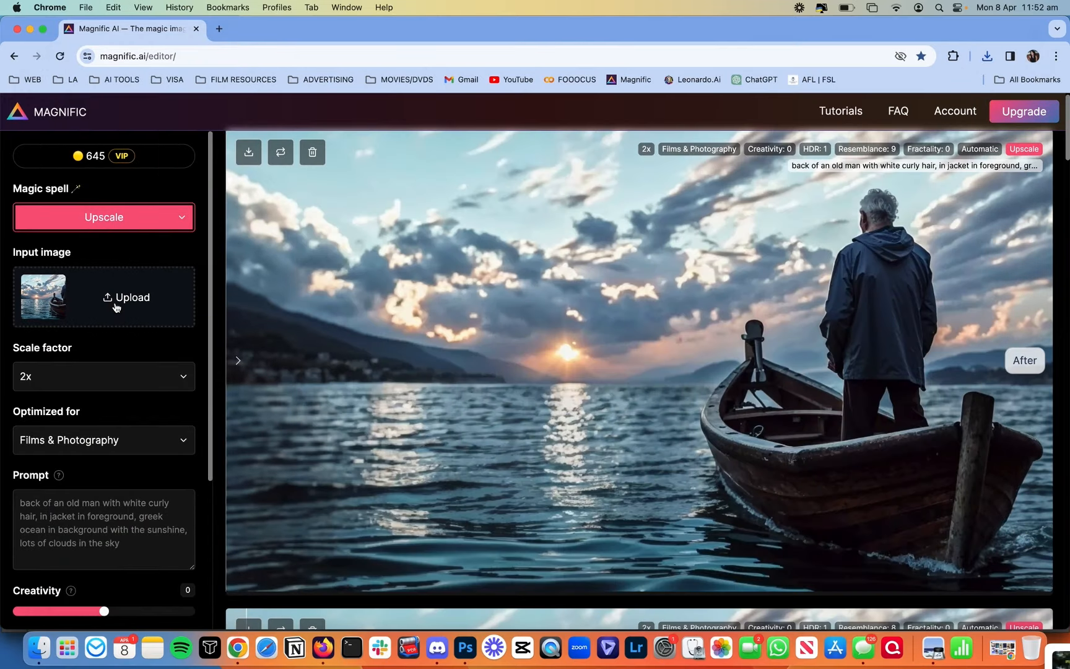
pyautogui.click(38, 647)
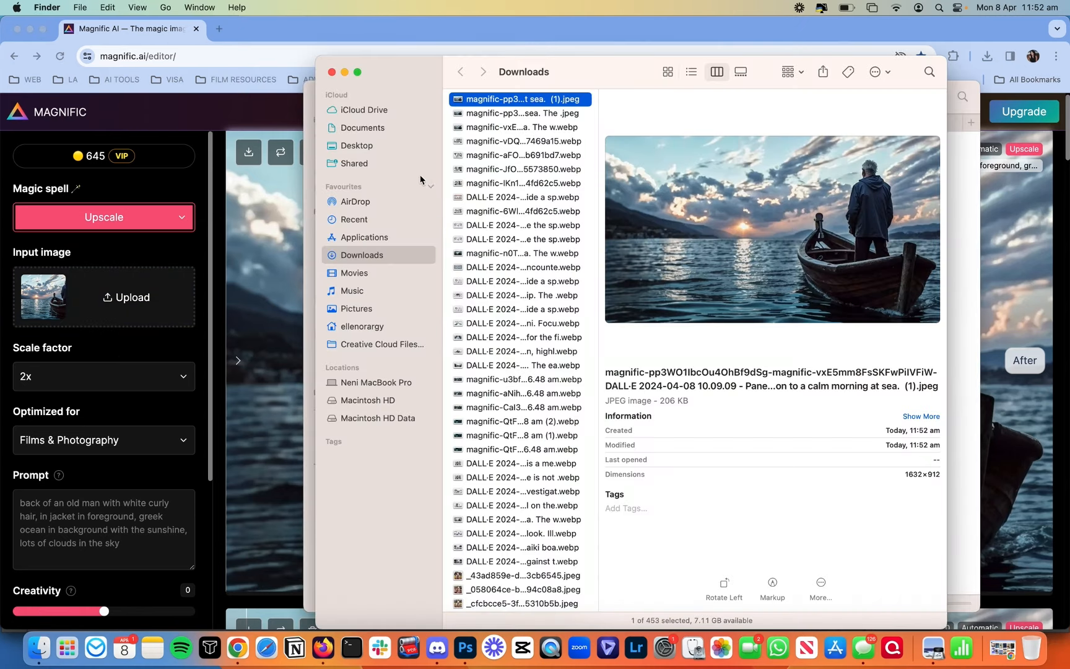
pyautogui.moveTo(457, 101); pyautogui.dragTo(56, 295)
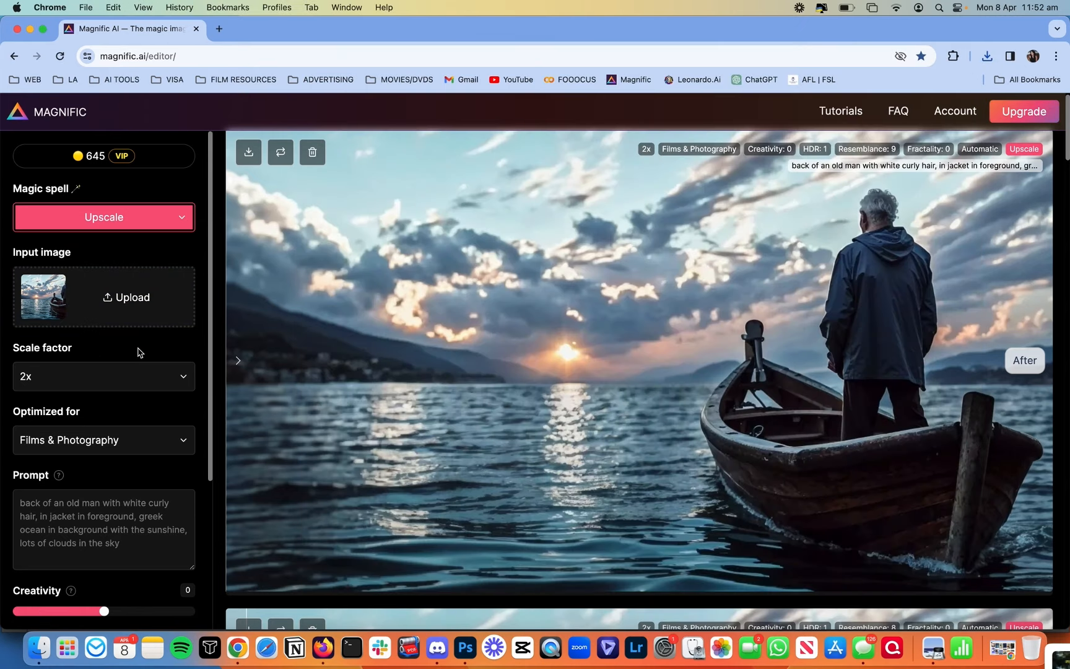
pyautogui.scroll(-3, 138, 352)
pyautogui.scroll(-5, 138, 352)
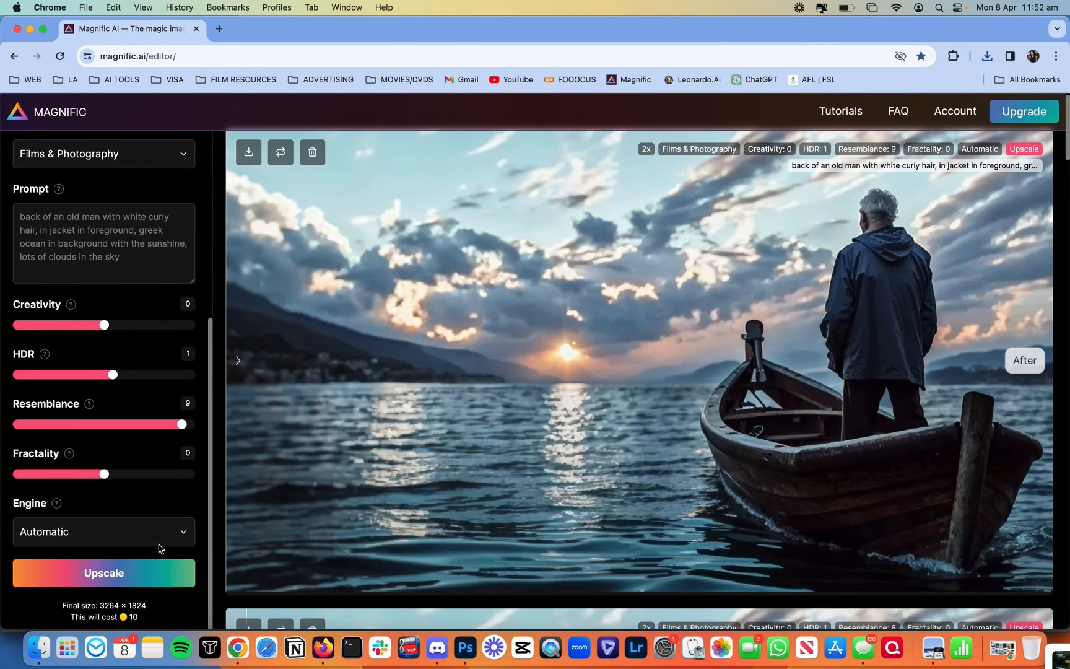
pyautogui.click(159, 566)
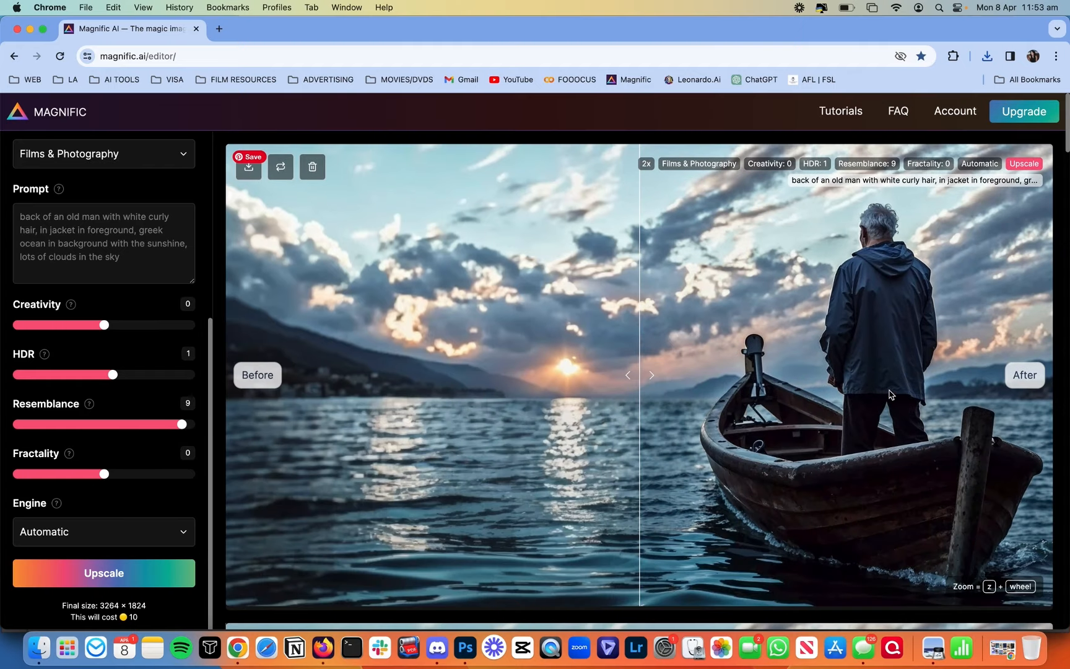
# Step: Shift the before/after divider past the man to inspect the second upscale, and download the image
pyautogui.moveTo(890, 394); pyautogui.dragTo(521, 390)
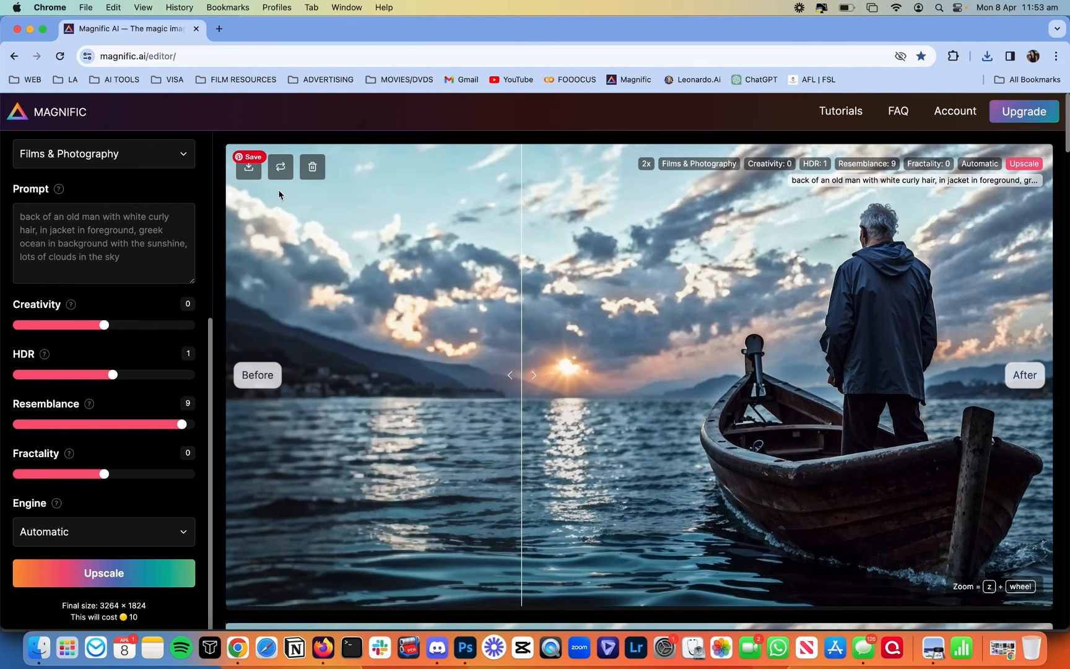
pyautogui.click(249, 167)
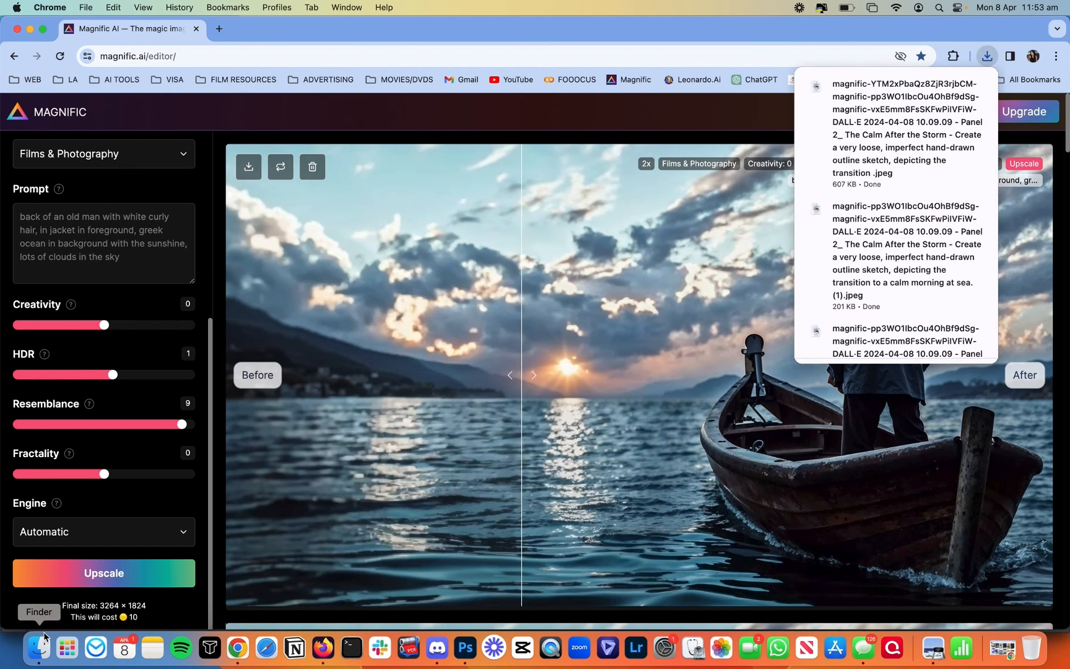
pyautogui.click(38, 648)
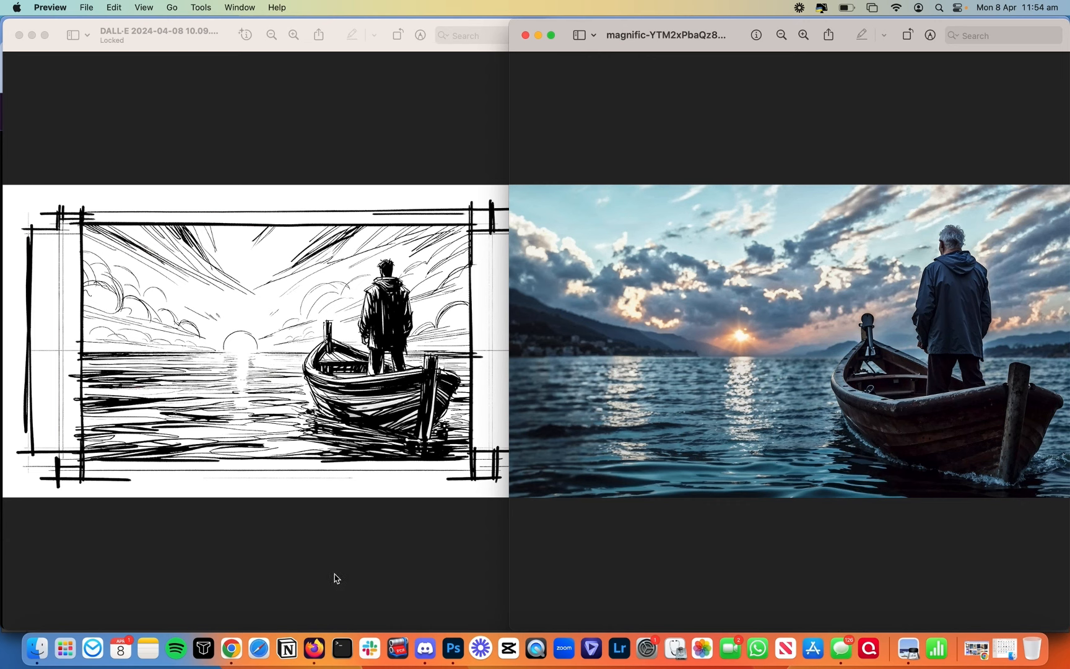
pyautogui.click(429, 656)
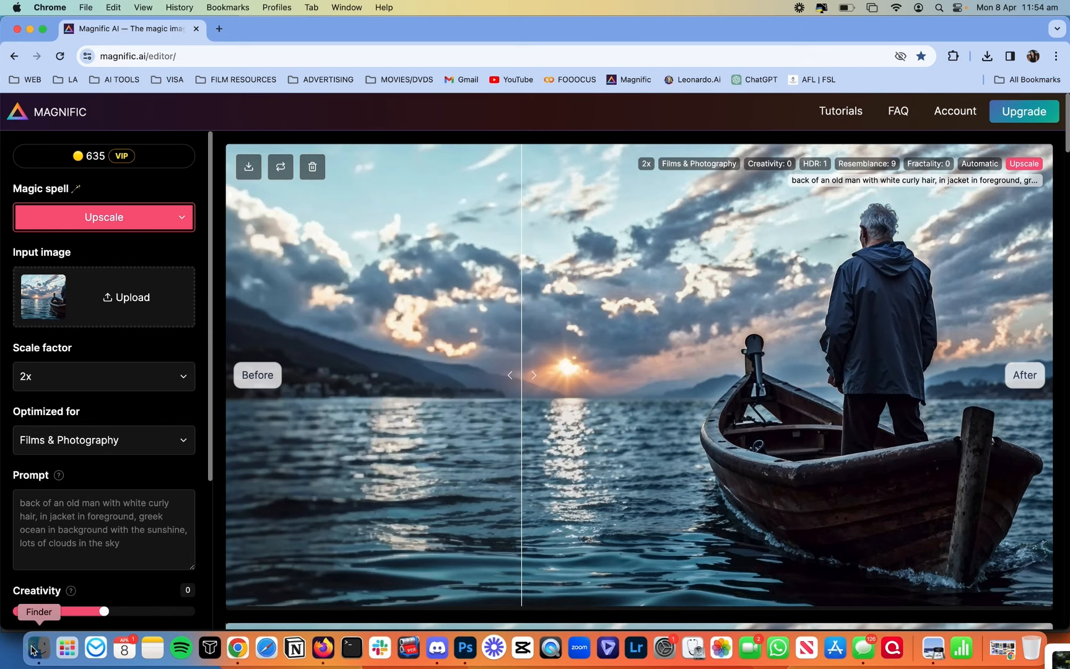
# Step: Preview the DALL-E "Panel 3_ The Discovery" sketch from the Storyboards folder in Finder
pyautogui.click(36, 648)
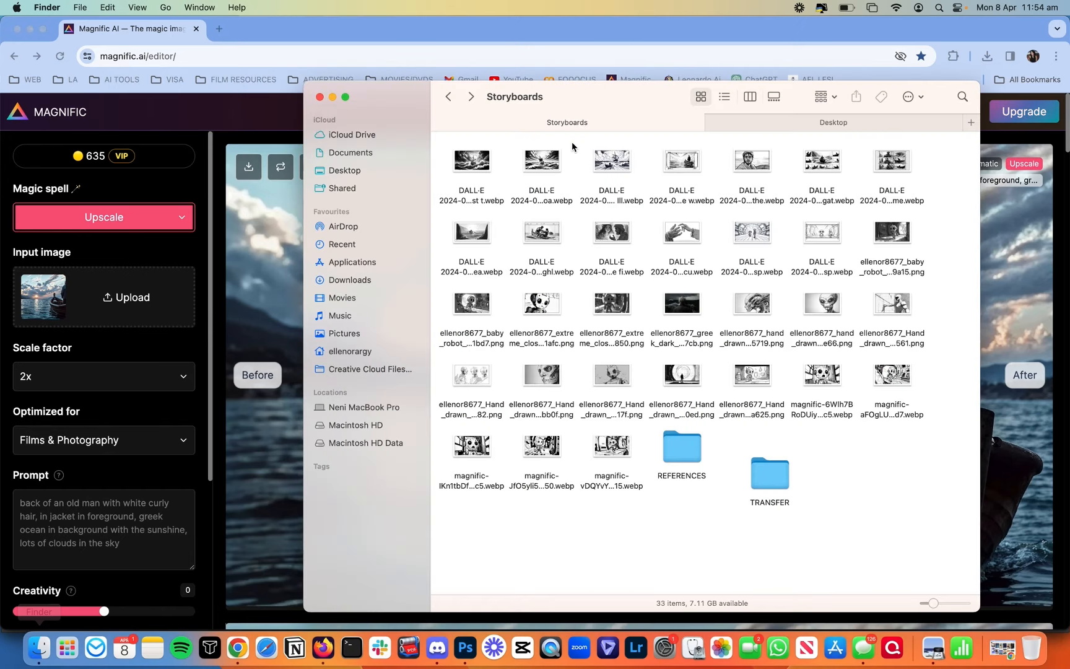
pyautogui.click(746, 158)
pyautogui.press('space')
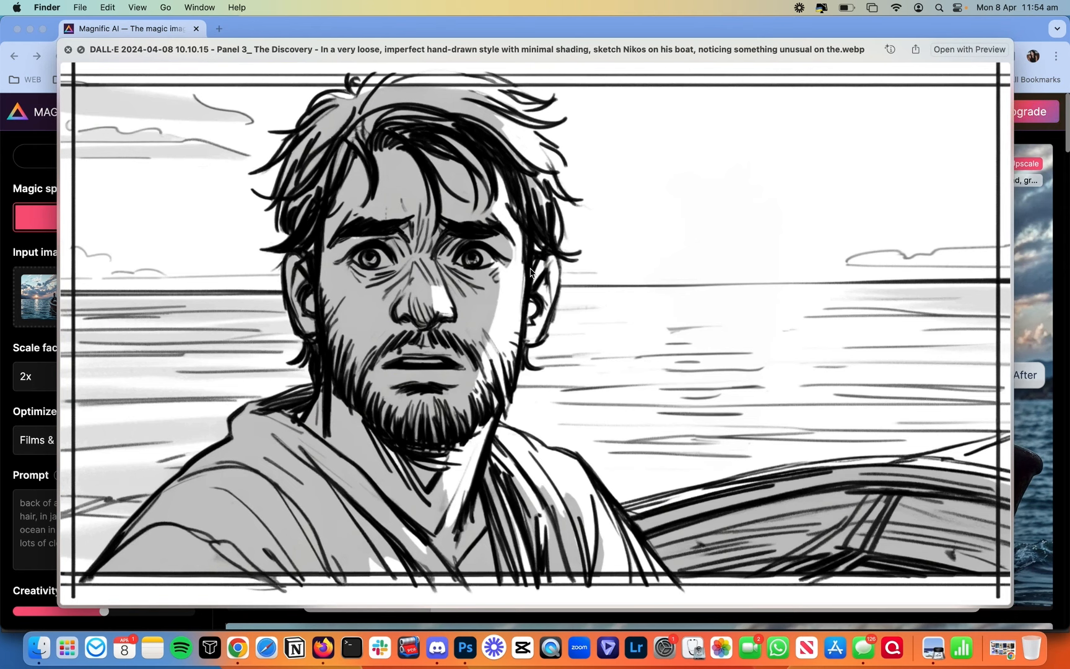
pyautogui.press('space')
# Step: Switch Magnific's spell to Style Transfer and load the Panel 3 sketch from Finder as the input image
pyautogui.moveTo(750, 163); pyautogui.dragTo(180, 286)
pyautogui.click(50, 251)
pyautogui.click(109, 218)
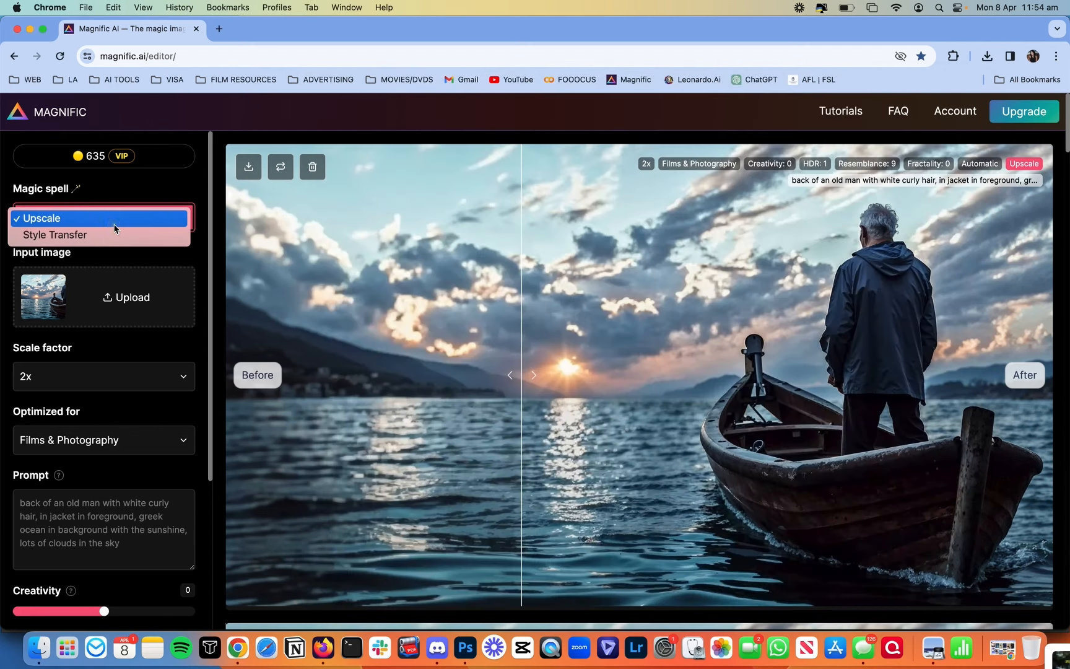
pyautogui.click(113, 232)
pyautogui.click(39, 650)
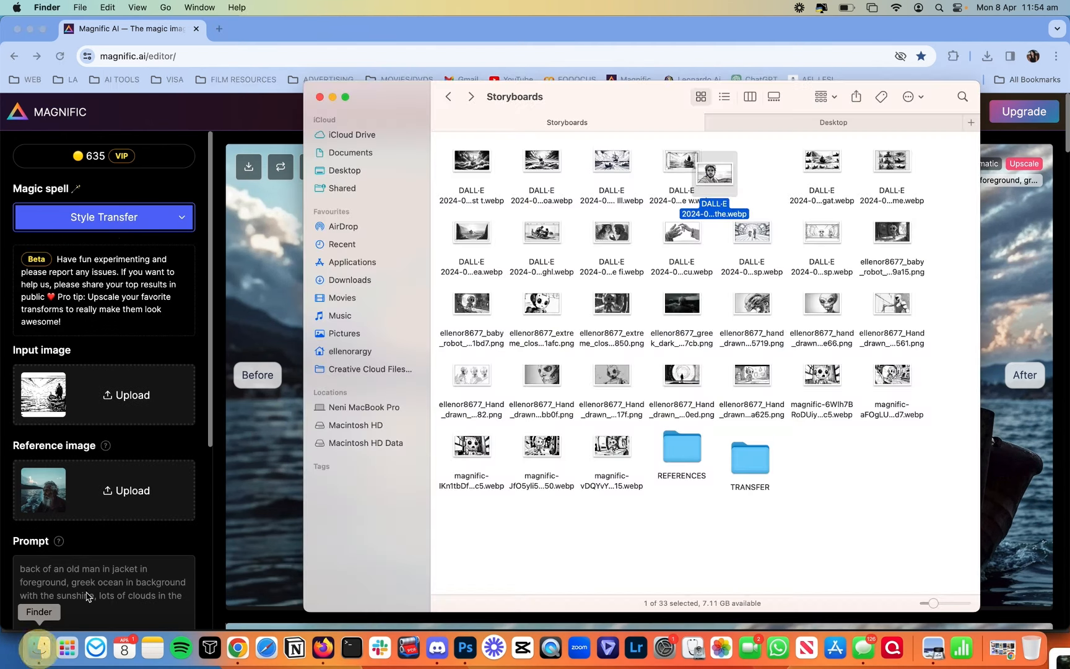
pyautogui.moveTo(713, 169); pyautogui.dragTo(144, 401)
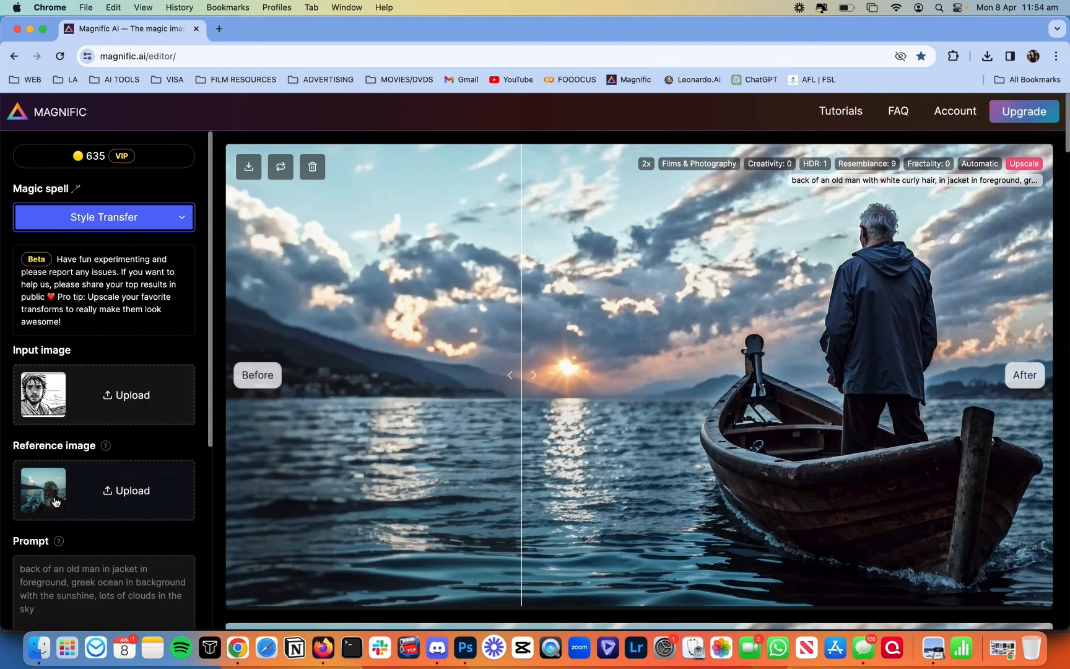
# Step: Remove "back of an" from the start of the Style Transfer prompt and add "in shock" after "foreground"
pyautogui.scroll(-3, 52, 497)
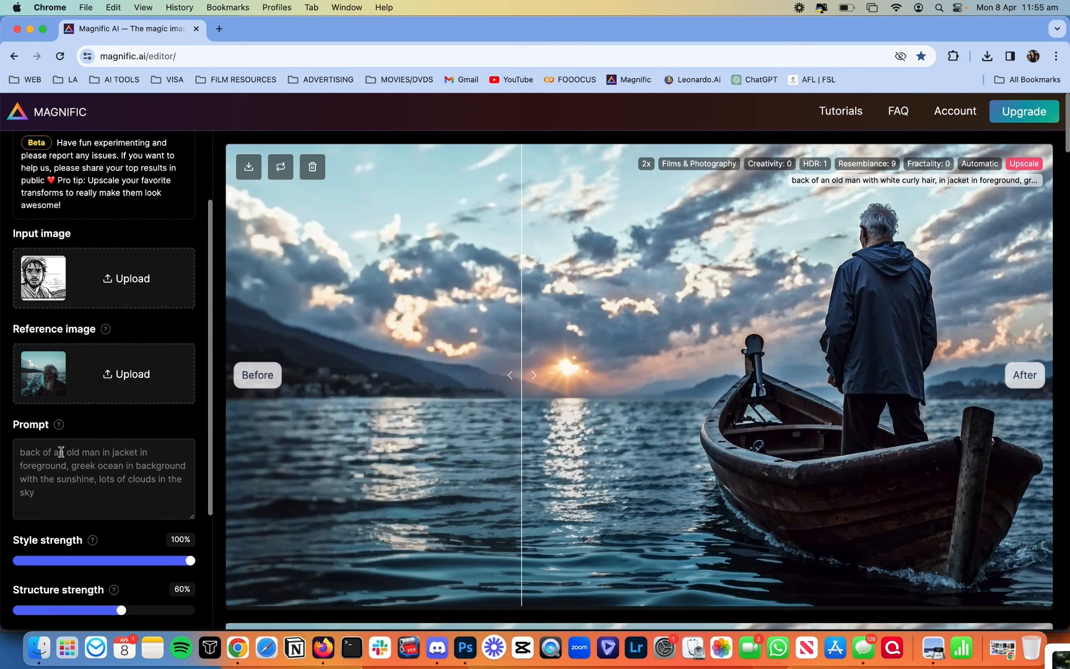
pyautogui.moveTo(66, 455); pyautogui.dragTo(4, 452)
pyautogui.press('BackSpace')
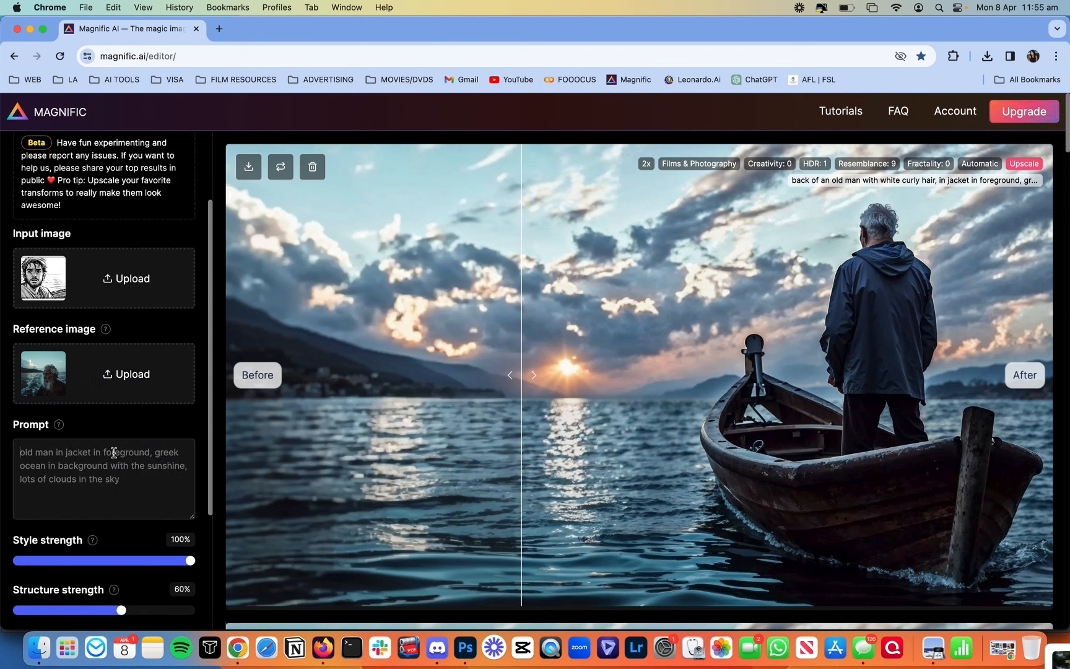
pyautogui.click(152, 452)
pyautogui.write('in shoxck')
pyautogui.press('BackSpace')
pyautogui.press('BackSpace')
pyautogui.press('BackSpace')
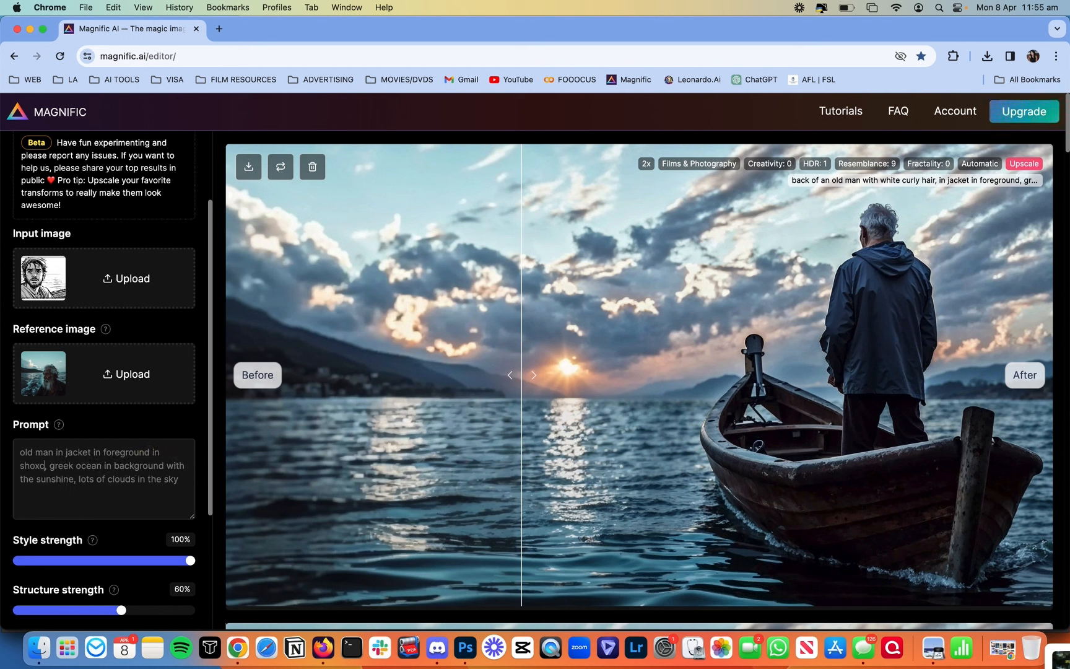
pyautogui.write('ck')
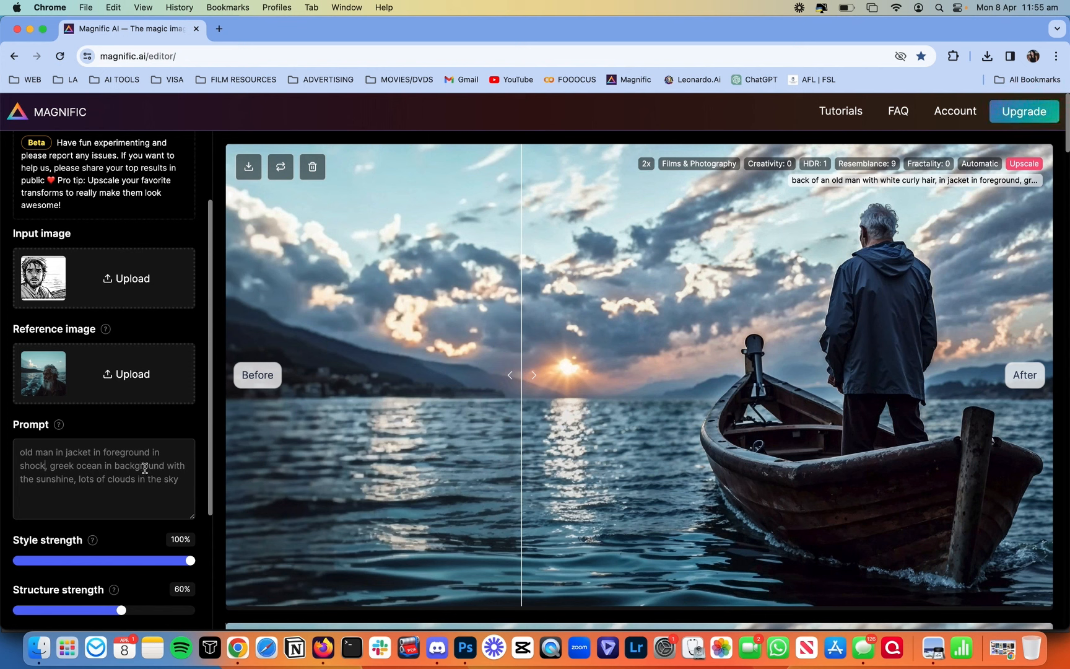
# Step: Add "on his face" after "the sunshine" in the Style Transfer prompt
pyautogui.moveTo(18, 479); pyautogui.dragTo(74, 479)
pyautogui.click(76, 479)
pyautogui.write('on his face')
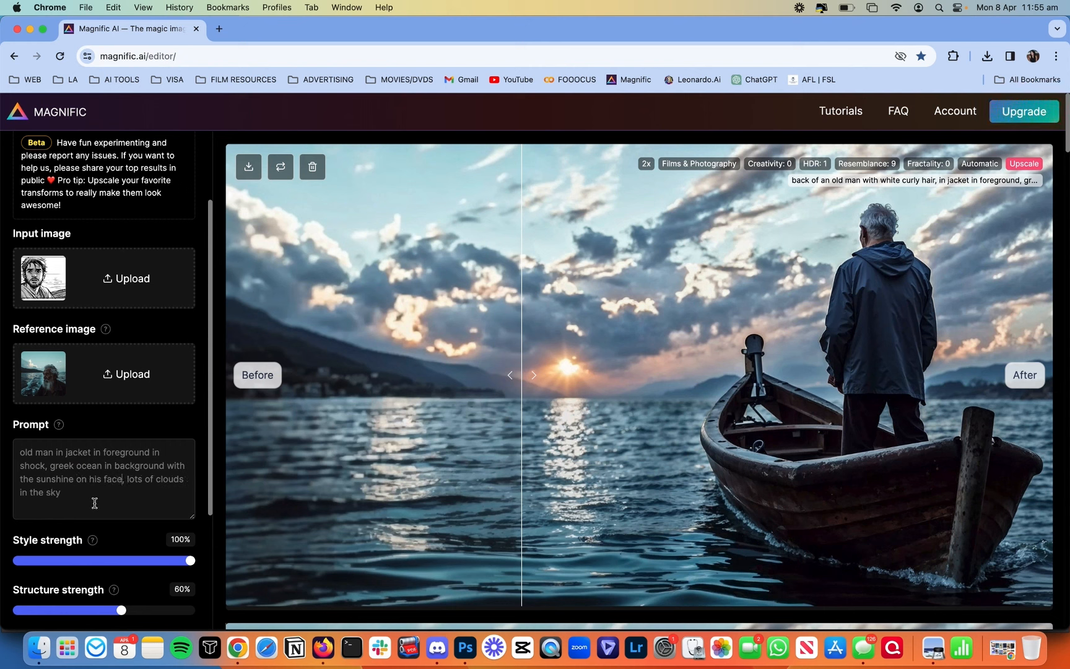
# Step: Transform the Panel 3 sketch and move the before/after divider aside to reveal the generated portrait
pyautogui.scroll(-5, 94, 503)
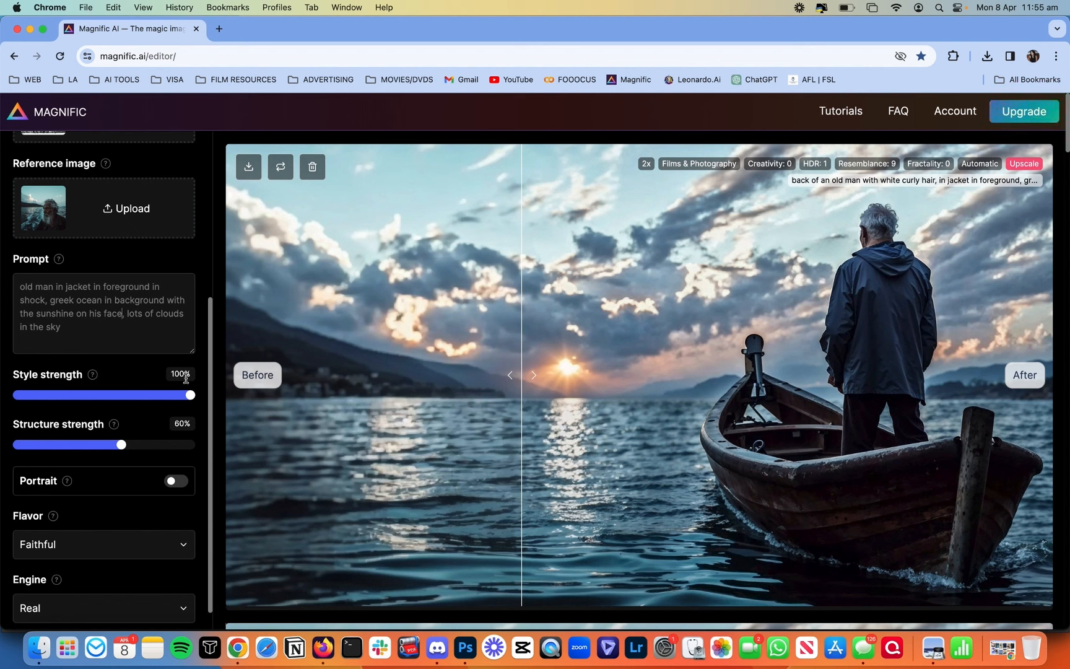
pyautogui.scroll(-3, 185, 425)
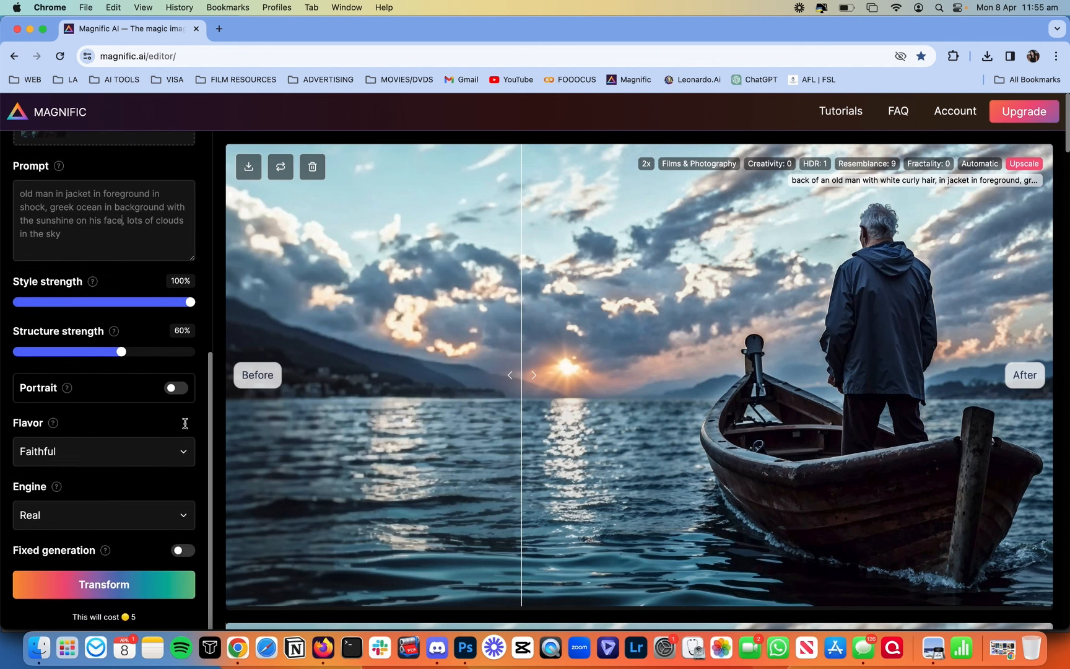
pyautogui.click(97, 595)
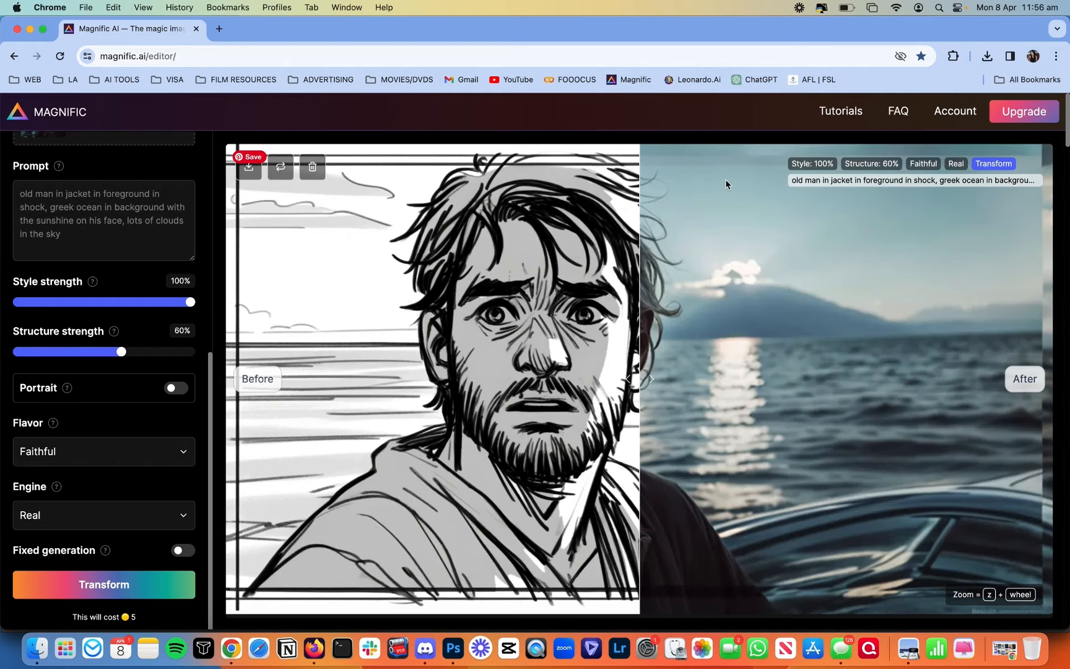
pyautogui.moveTo(694, 260)
pyautogui.mouseDown()
pyautogui.moveTo(363, 263)
pyautogui.moveTo(210, 281)
pyautogui.moveTo(734, 298)
pyautogui.moveTo(1022, 324)
pyautogui.moveTo(896, 299)
pyautogui.moveTo(466, 275)
pyautogui.moveTo(221, 289)
pyautogui.moveTo(1032, 263)
pyautogui.moveTo(873, 250)
pyautogui.moveTo(266, 288)
pyautogui.moveTo(990, 269)
pyautogui.moveTo(489, 291)
pyautogui.moveTo(221, 335)
pyautogui.moveTo(1063, 328)
pyautogui.moveTo(951, 310)
pyautogui.moveTo(256, 298)
pyautogui.mouseUp()
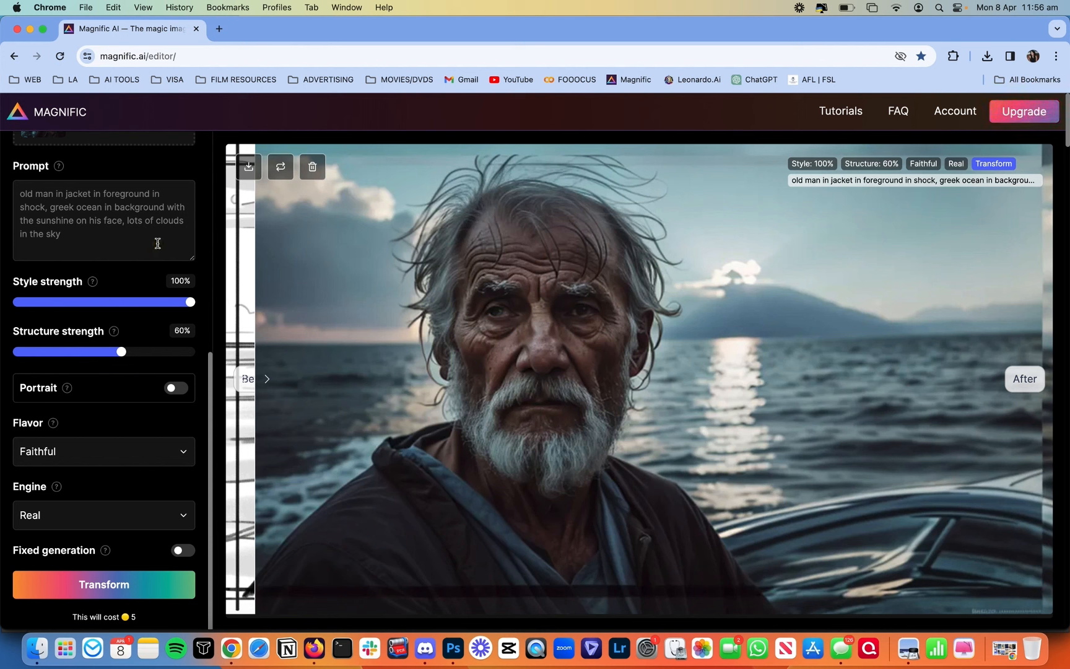
# Step: Append ", sitting in a kaiki boat" to the end of the Style Transfer prompt
pyautogui.write(', ')
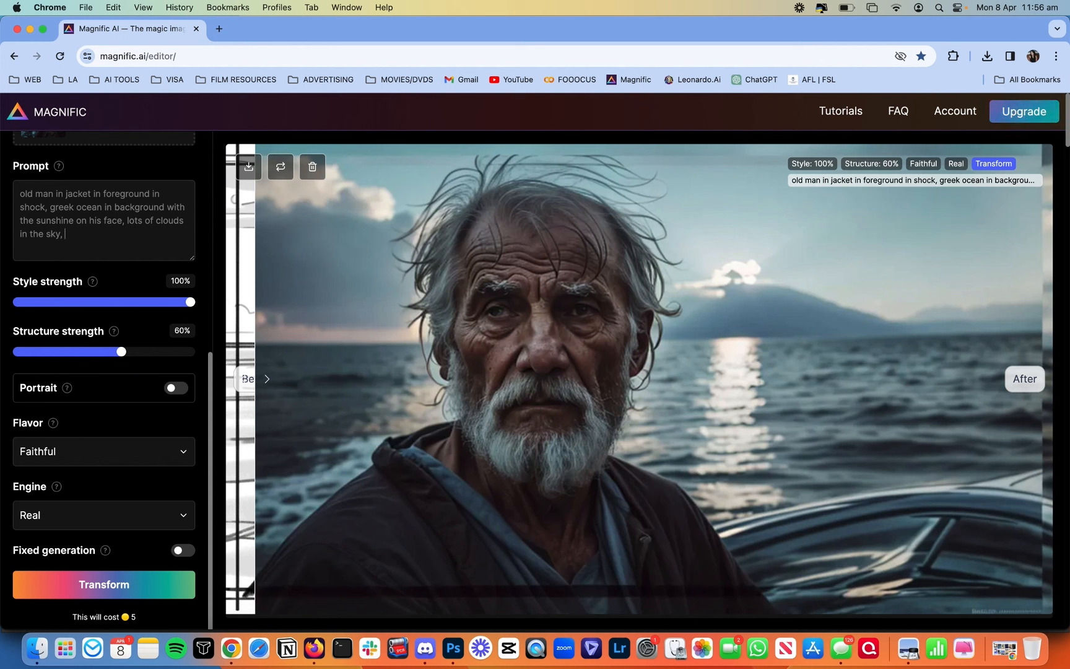
pyautogui.write('sitting in a kaiki boat')
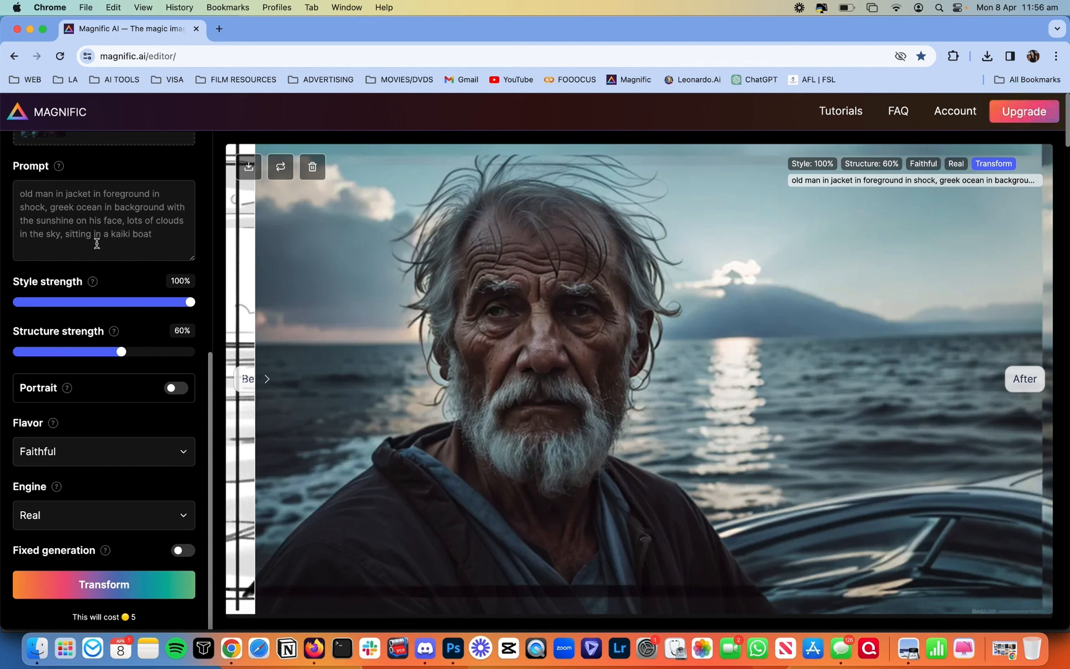
# Step: Move "sitting in a kaiki boat" from the end of the Style Transfer prompt to directly after "in shock," and add a comma behind it
pyautogui.keyDown('shift'); pyautogui.click(67, 233); pyautogui.keyUp('shift')
pyautogui.press('super+c')
pyautogui.press('BackSpace')
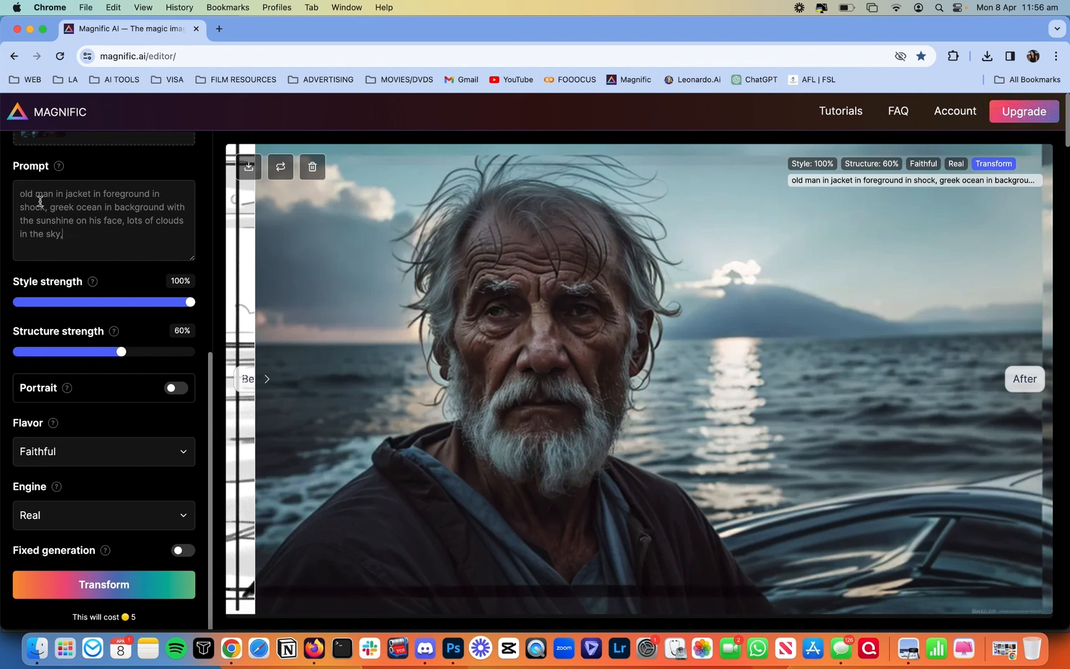
pyautogui.click(50, 207)
pyautogui.press('super+v')
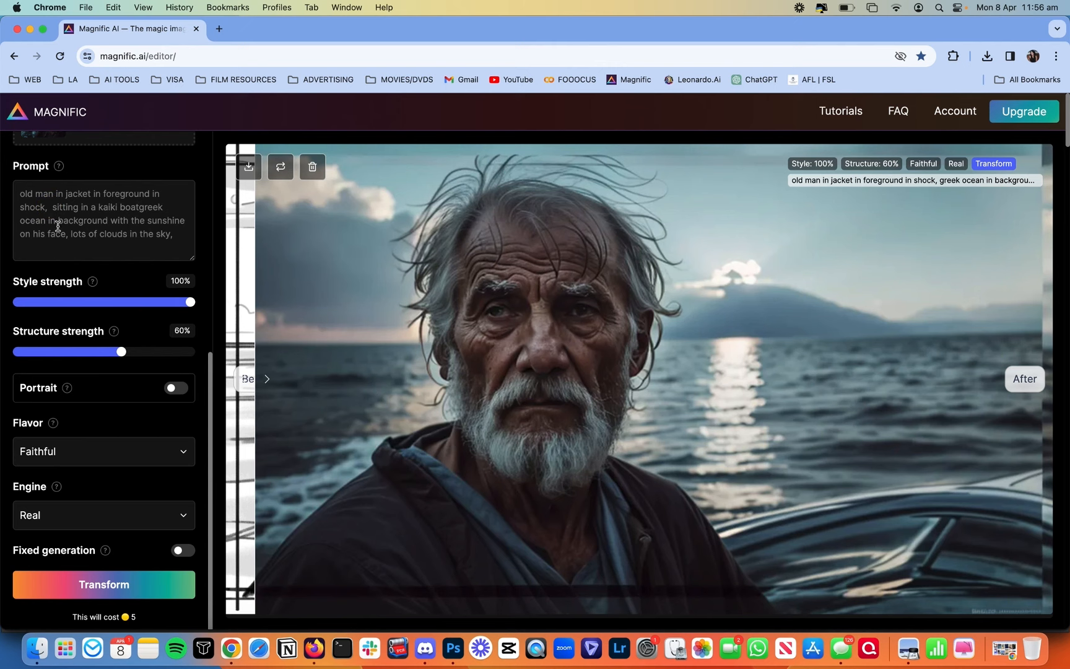
pyautogui.write(',')
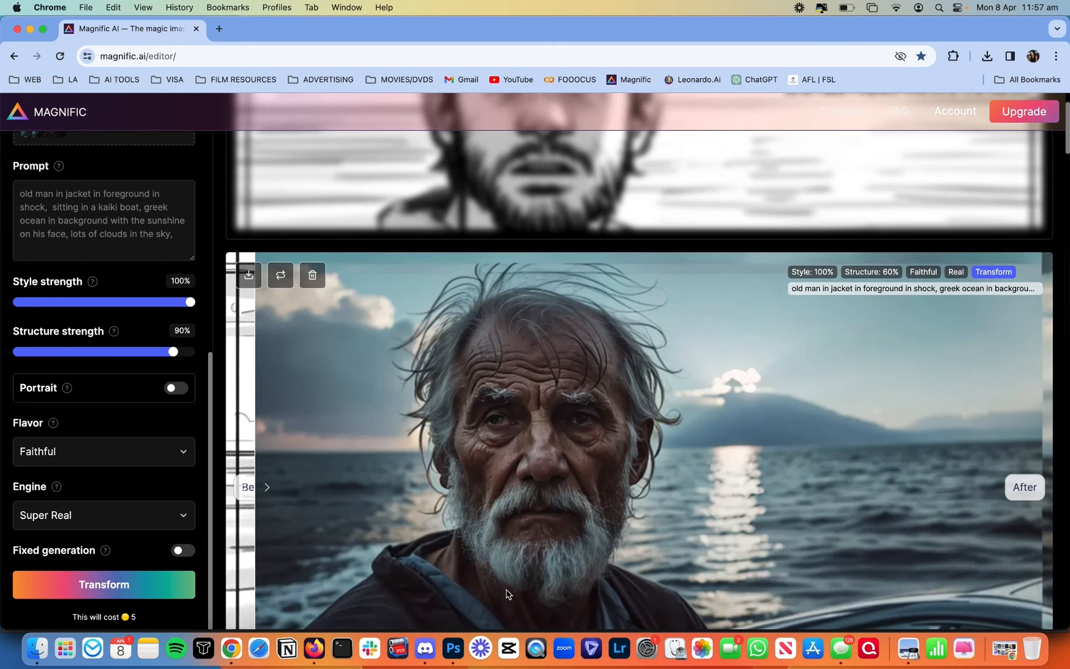
# Step: Check the Midjourney picture of the bearded fisherman in Discord against the generated Panel 3 portrait in Magnific
pyautogui.click(425, 647)
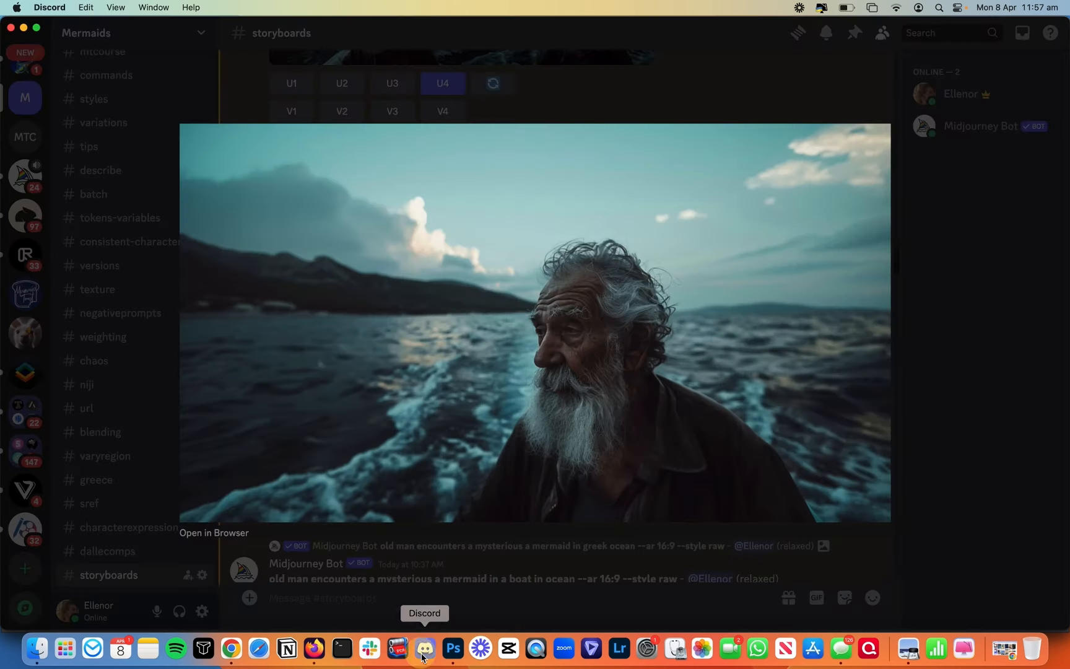
pyautogui.click(232, 649)
pyautogui.scroll(-1, 514, 391)
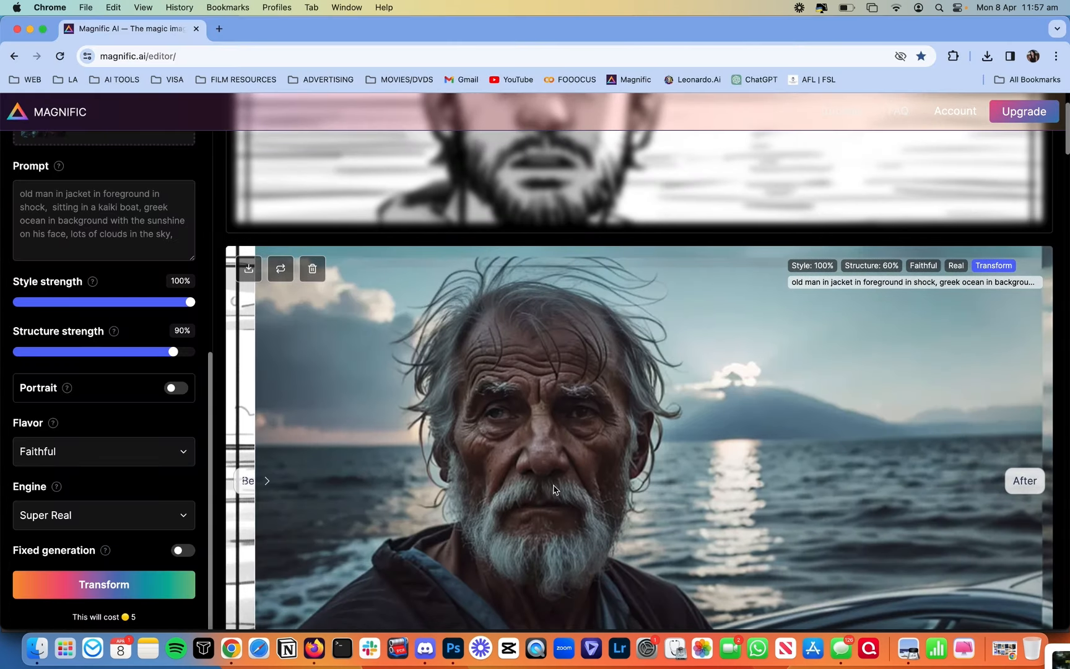
pyautogui.scroll(-2, 557, 477)
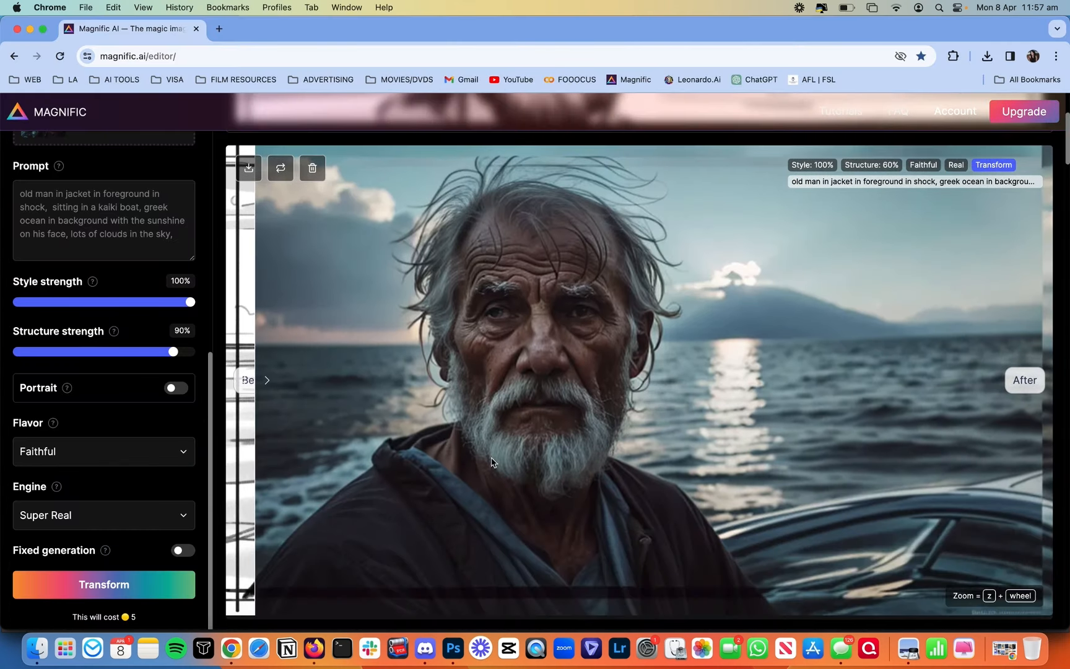
# Step: Insert "long beard," after "in shock," in the Style Transfer prompt
pyautogui.write('lomng')
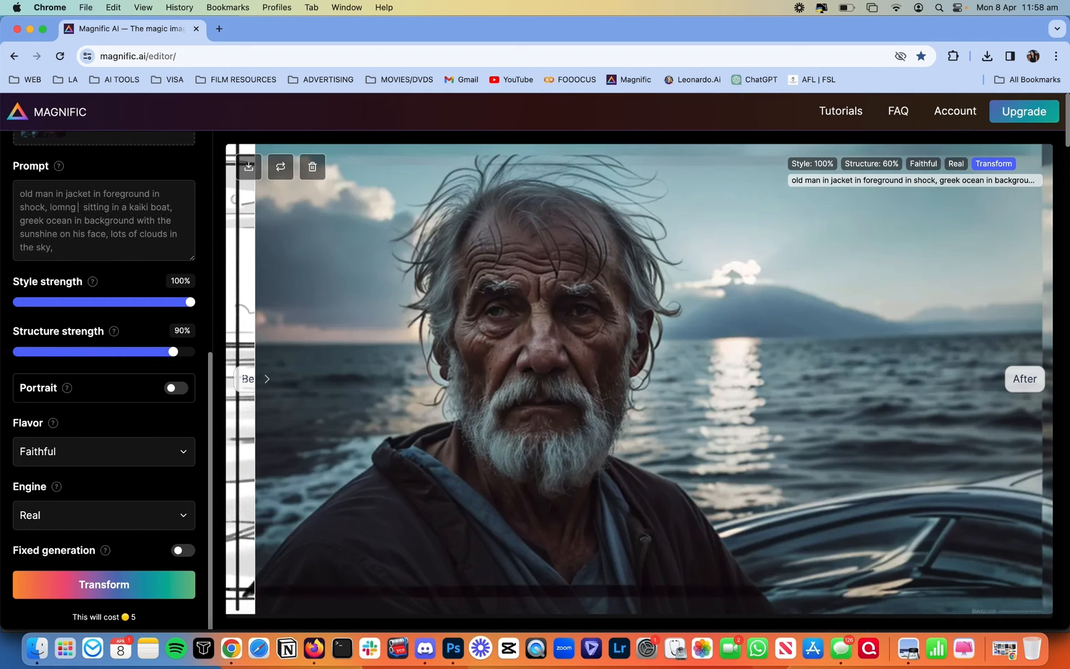
pyautogui.press('BackSpace')
pyautogui.press('BackSpace')
pyautogui.press('BackSpace')
pyautogui.write('ng ber')
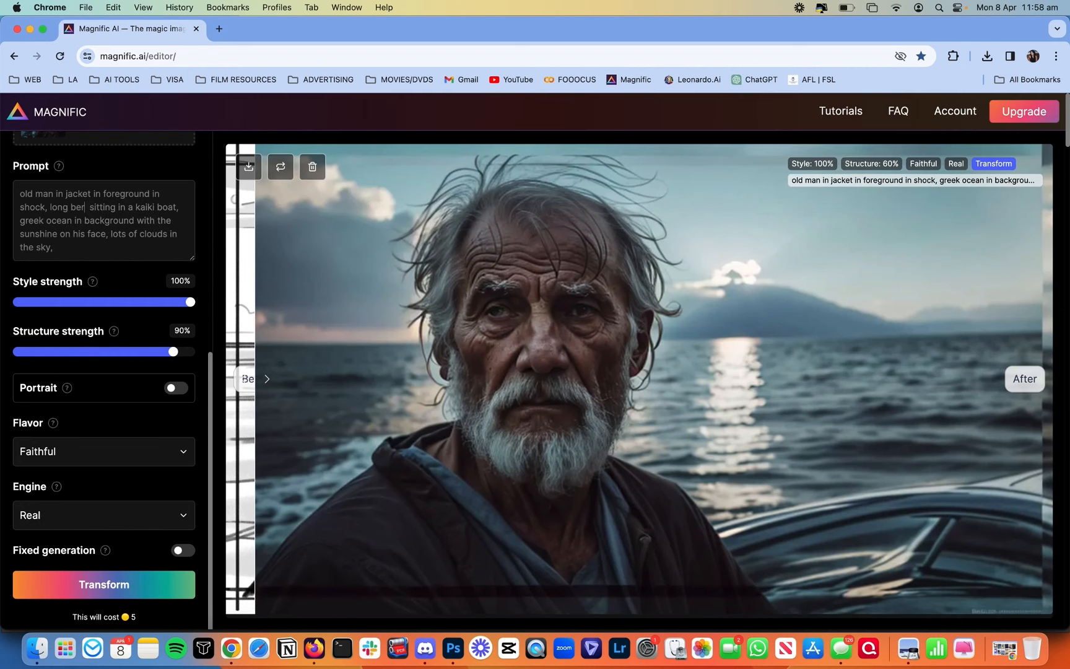
pyautogui.press('BackSpace')
pyautogui.write('ard ')
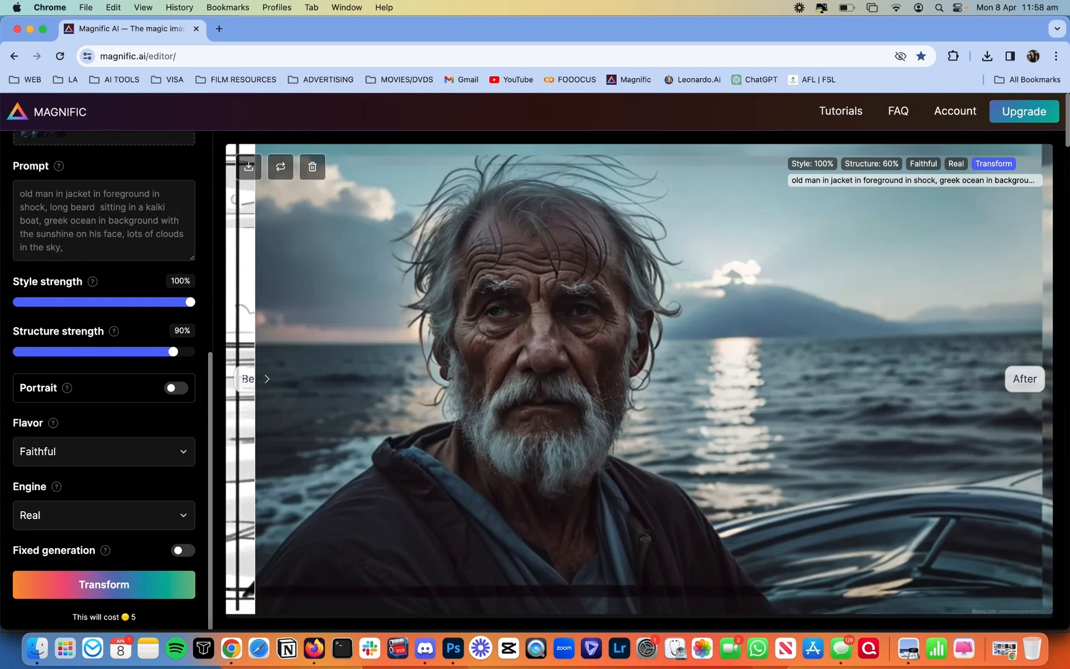
pyautogui.write(',')
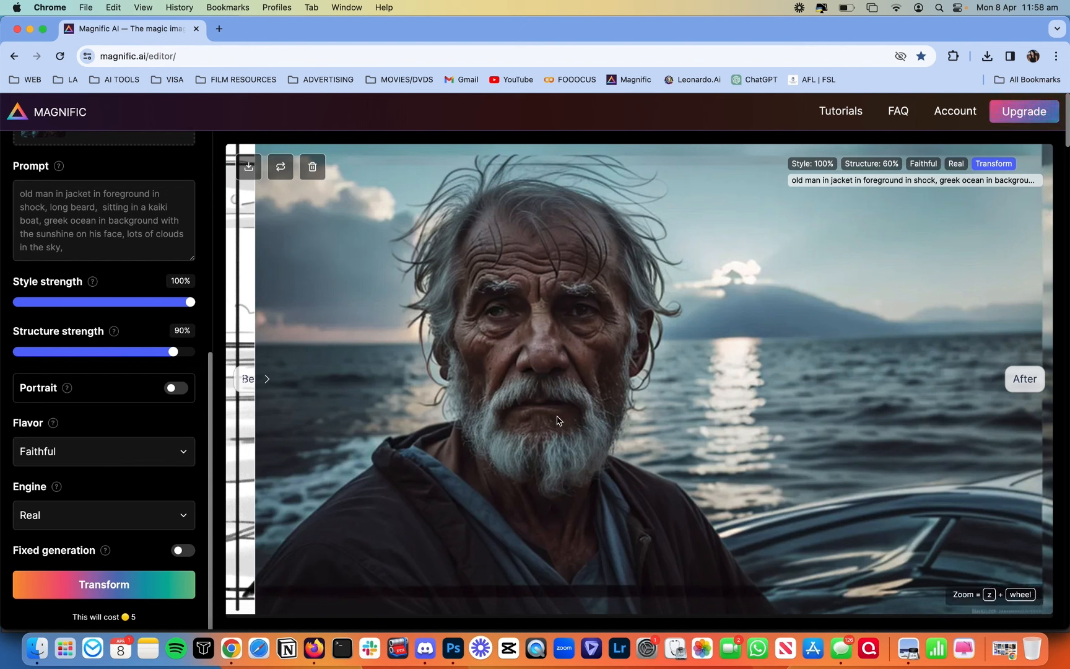
# Step: Transform the Panel 3 sketch with Structure strength at 55% and move the before/after divider aside to reveal the full portrait
pyautogui.moveTo(156, 358); pyautogui.dragTo(112, 353)
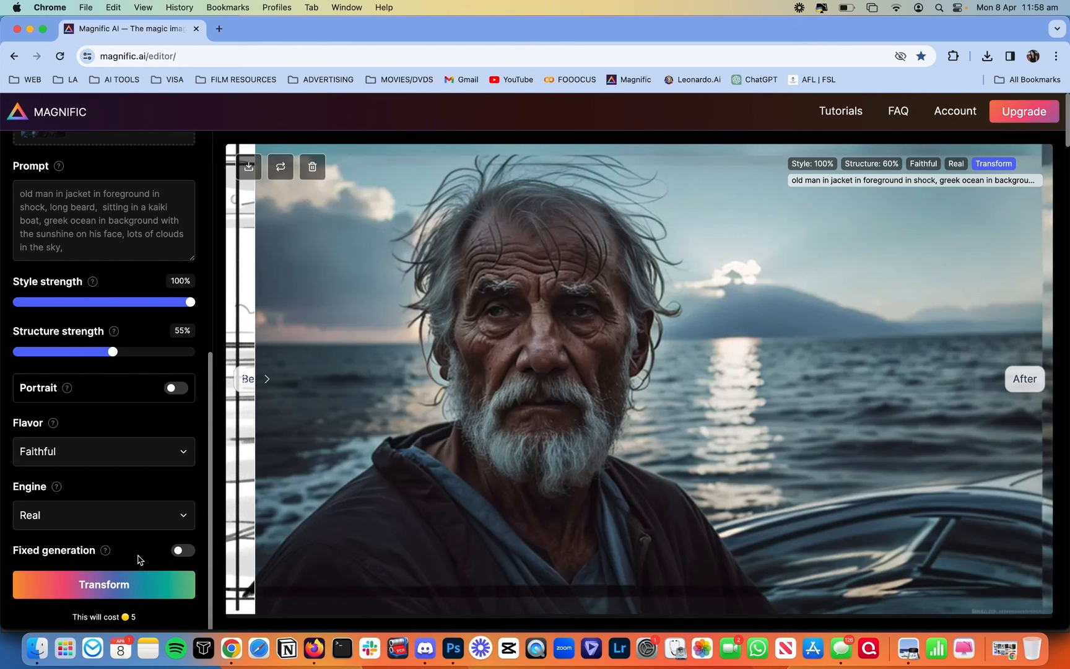
pyautogui.click(137, 593)
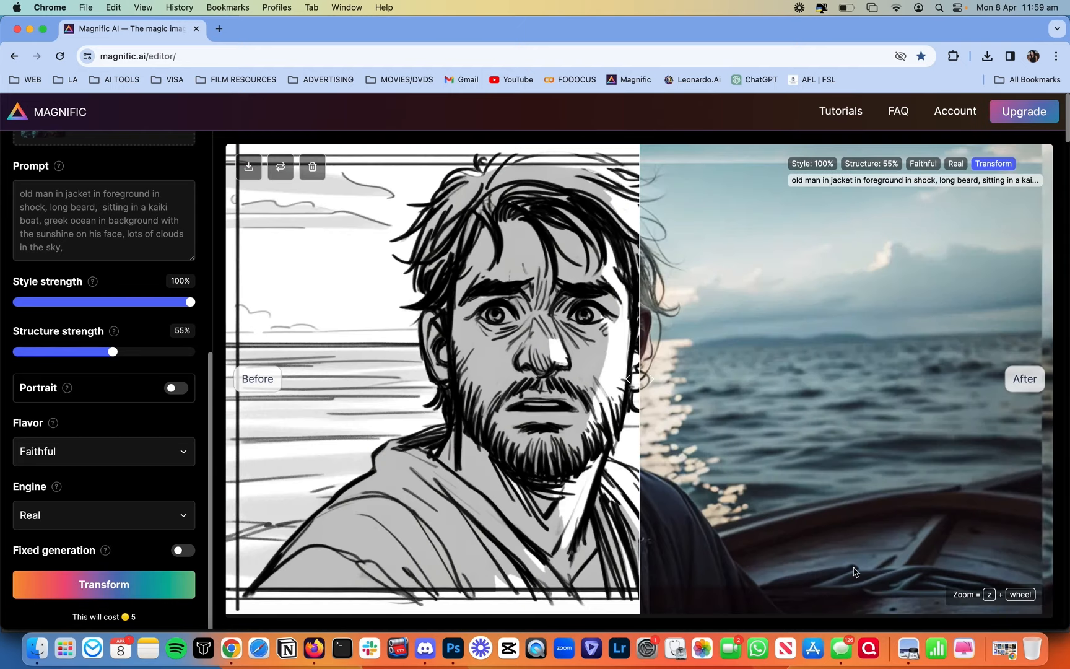
pyautogui.moveTo(692, 465)
pyautogui.mouseDown()
pyautogui.moveTo(557, 455)
pyautogui.moveTo(208, 466)
pyautogui.moveTo(691, 497)
pyautogui.moveTo(347, 509)
pyautogui.moveTo(282, 506)
pyautogui.moveTo(471, 477)
pyautogui.moveTo(723, 471)
pyautogui.mouseUp()
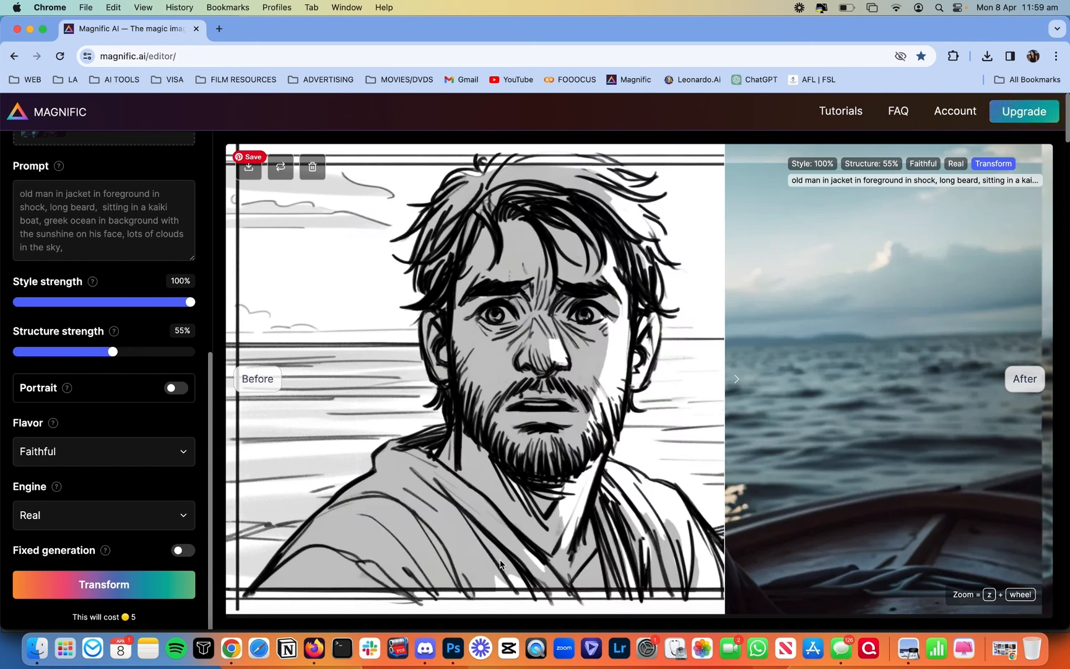
pyautogui.moveTo(738, 459); pyautogui.dragTo(220, 457)
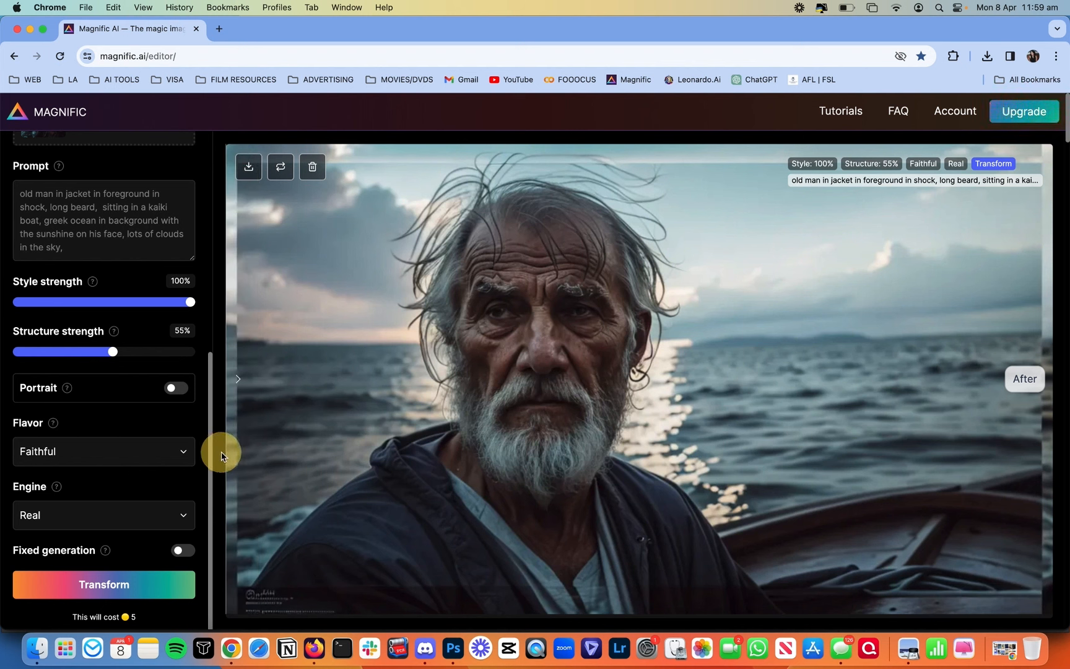
# Step: Download the generated fisherman portrait and load it from the Downloads folder as the new Style Transfer input image
pyautogui.click(250, 170)
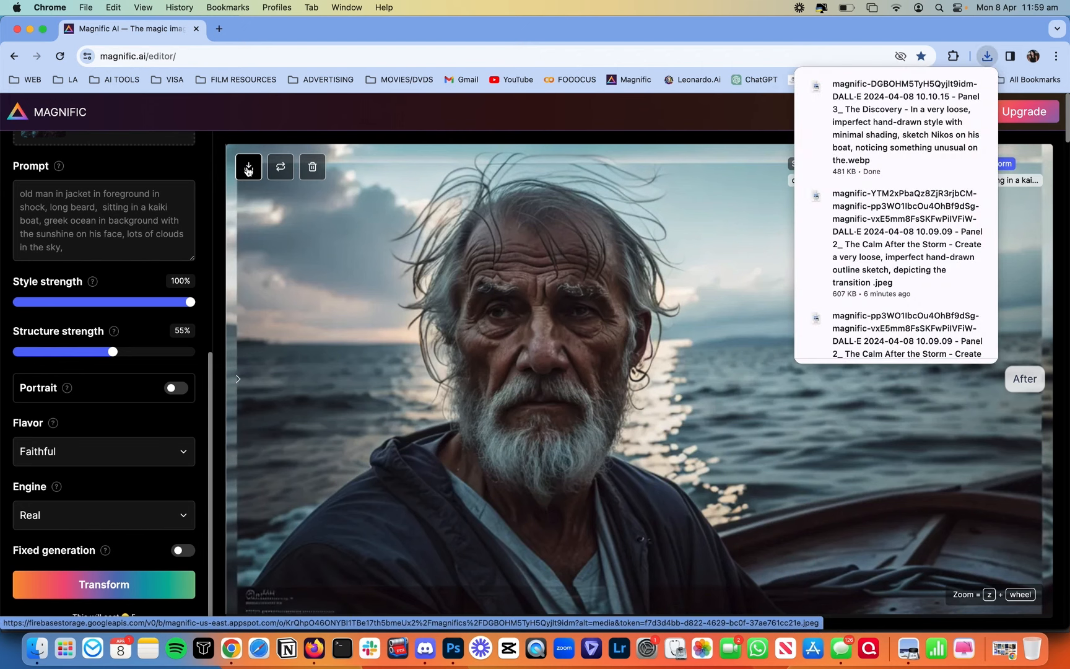
pyautogui.scroll(1, 110, 292)
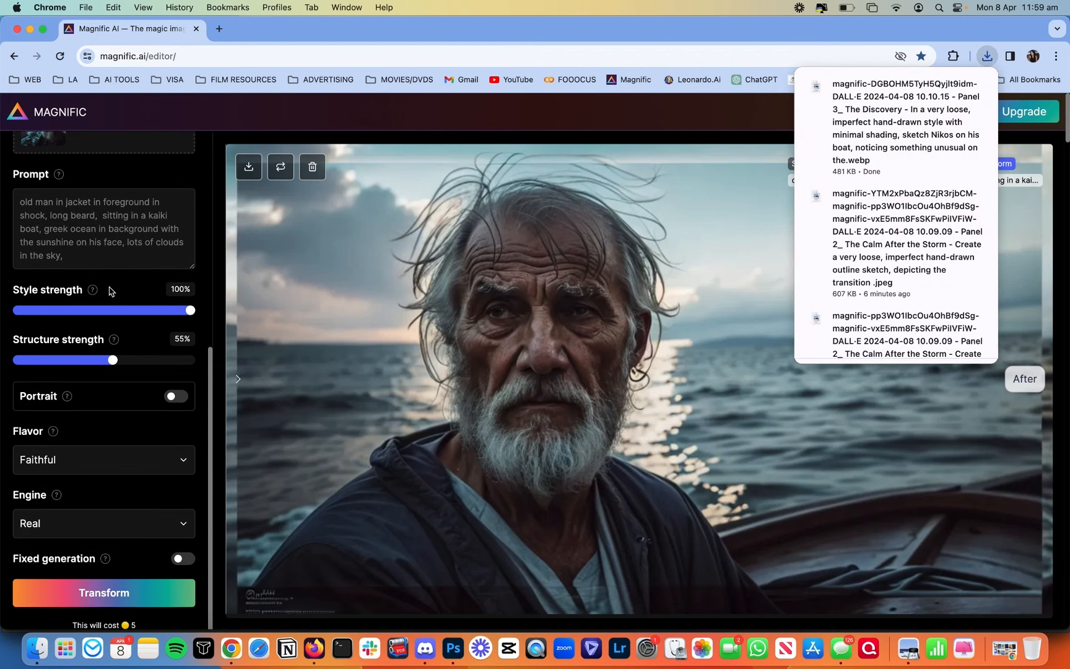
pyautogui.scroll(5, 109, 291)
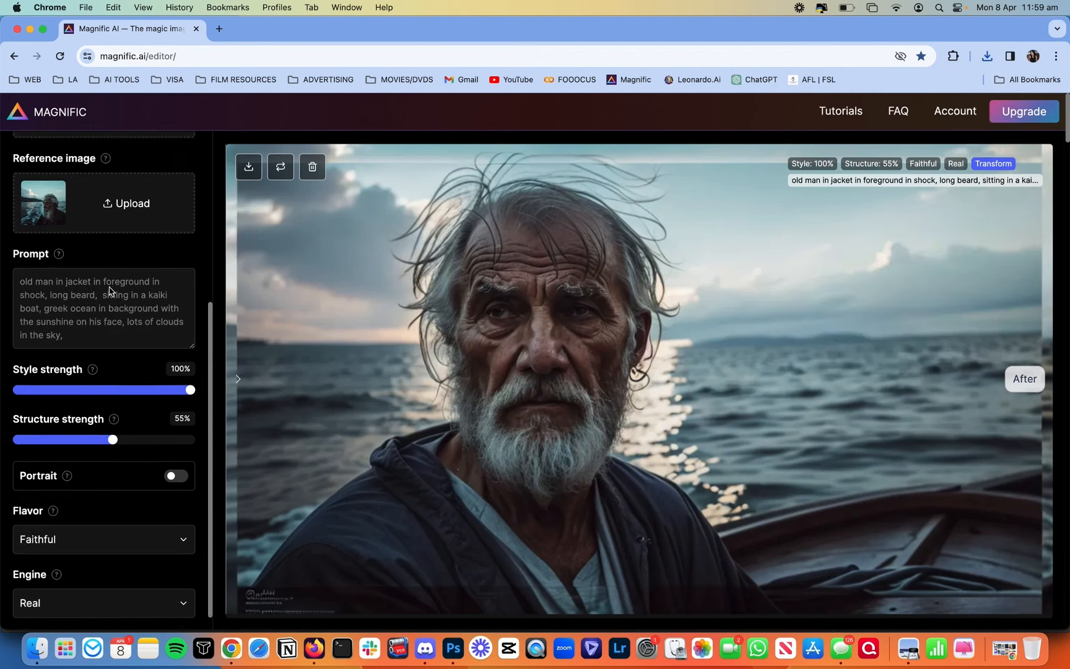
pyautogui.scroll(8, 49, 243)
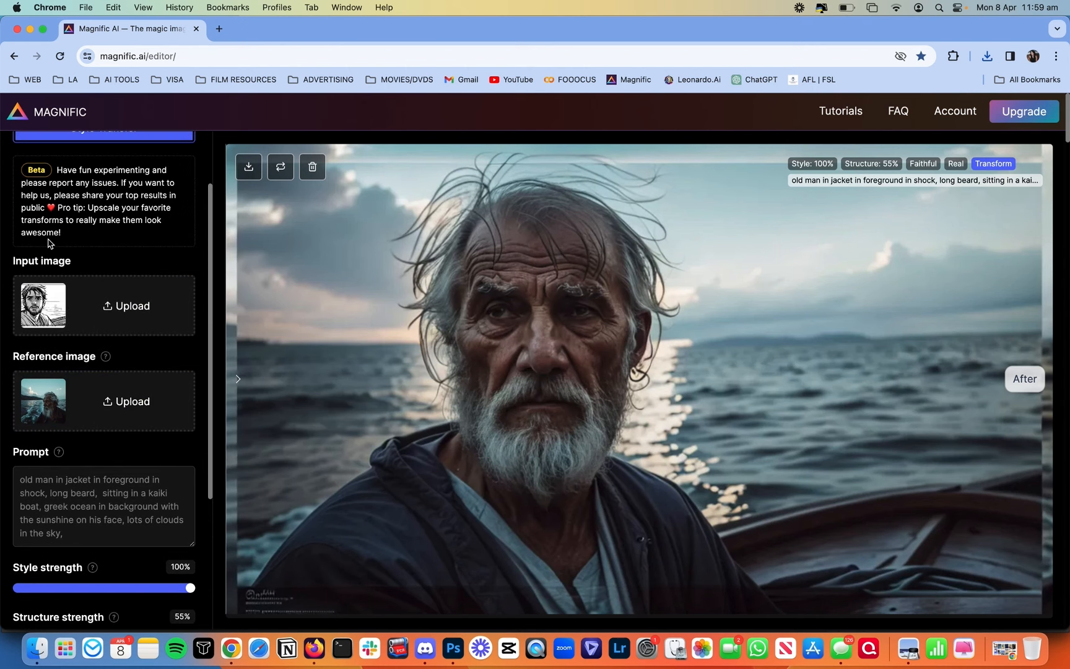
pyautogui.scroll(4, 105, 329)
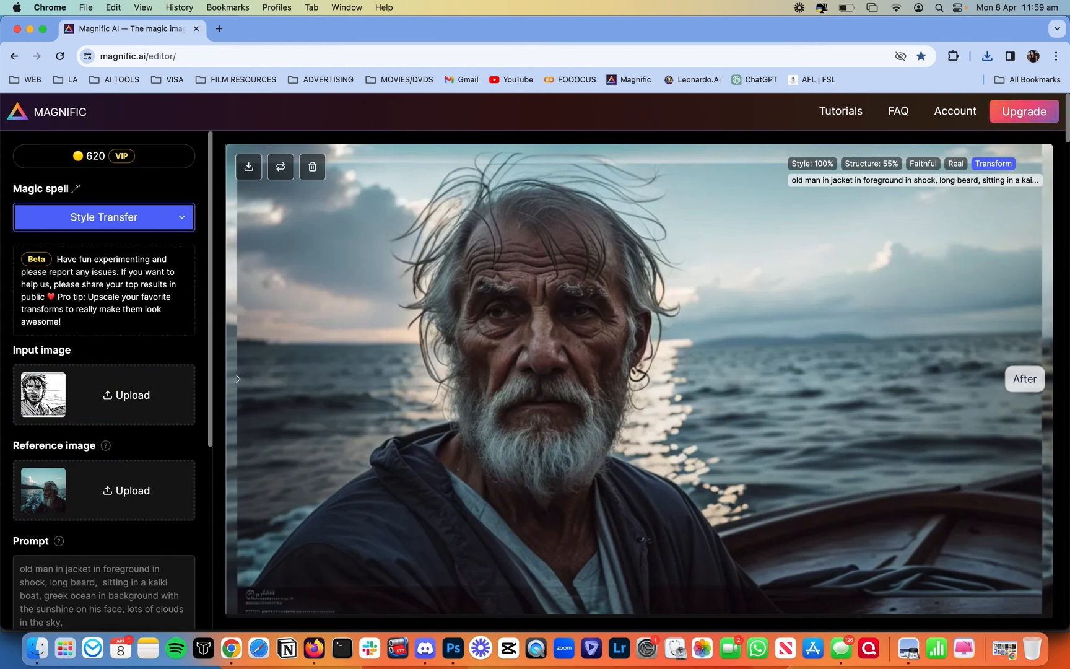
pyautogui.click(36, 649)
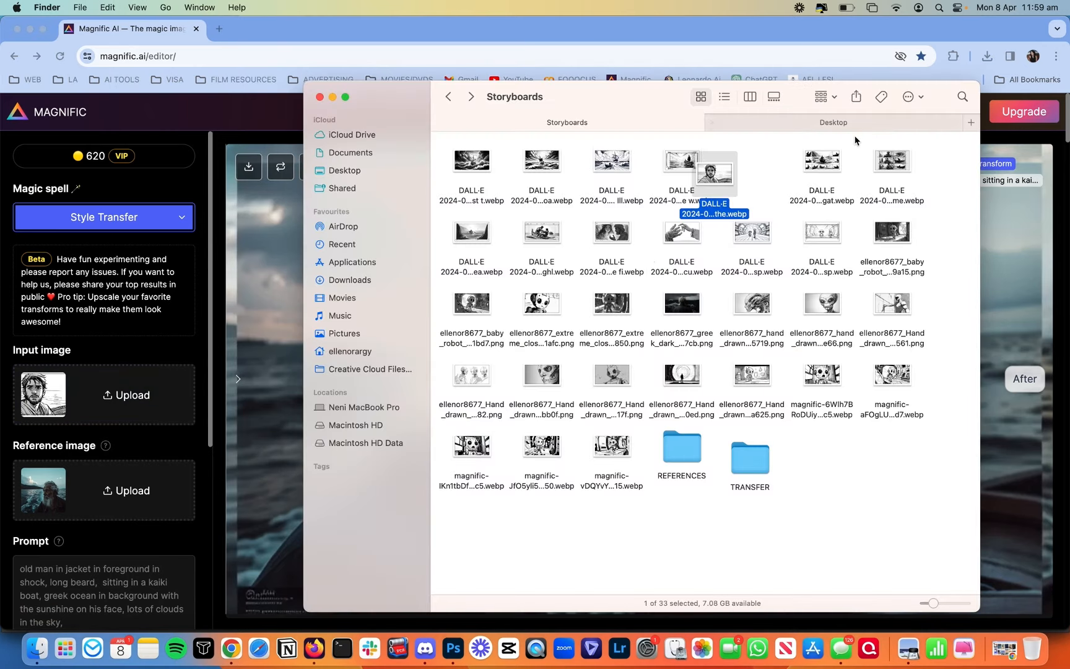
pyautogui.click(842, 123)
pyautogui.click(350, 280)
pyautogui.click(571, 141)
pyautogui.press('space')
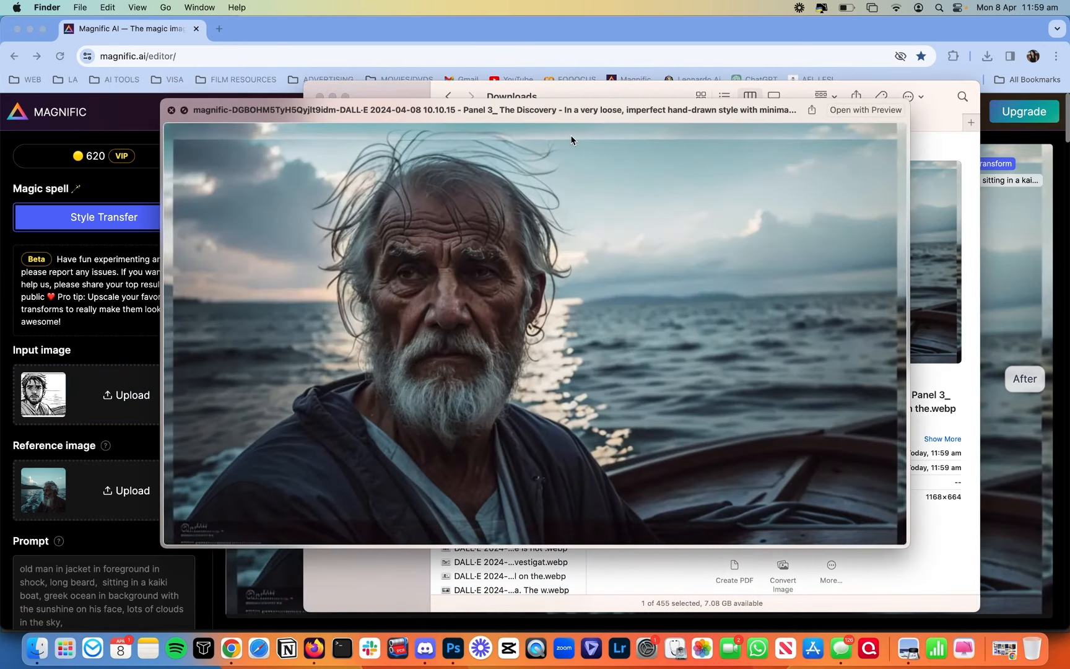
pyautogui.press('space')
pyautogui.moveTo(527, 145); pyautogui.dragTo(130, 398)
# Step: Transform the new portrait input with the existing settings and compare the result with the original using the before/after divider
pyautogui.scroll(-4, 142, 362)
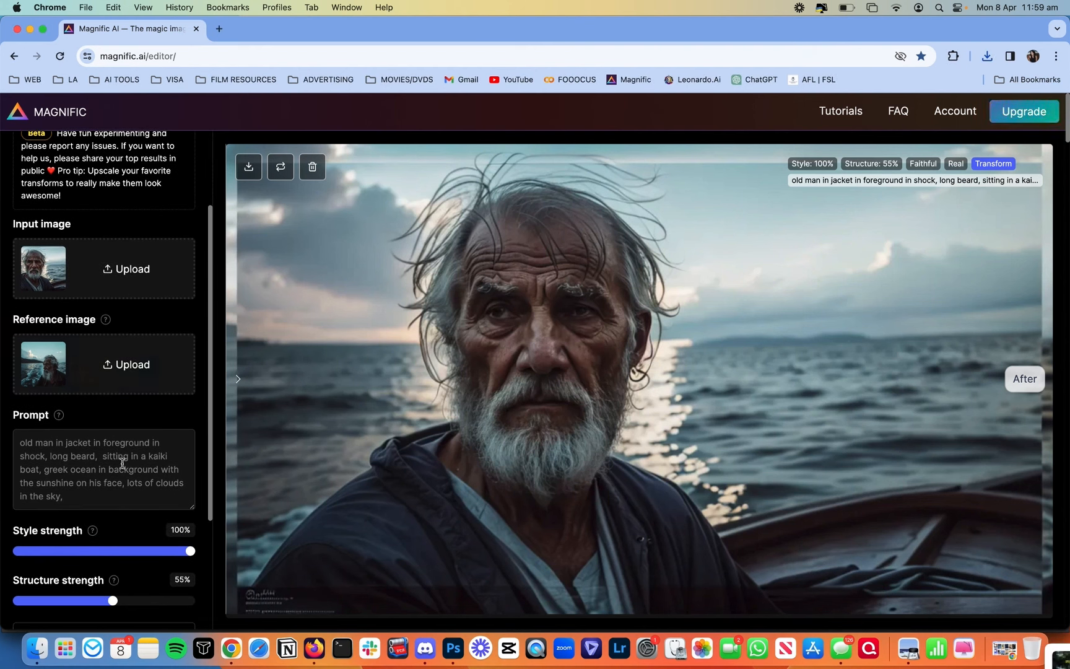
pyautogui.scroll(-5, 122, 463)
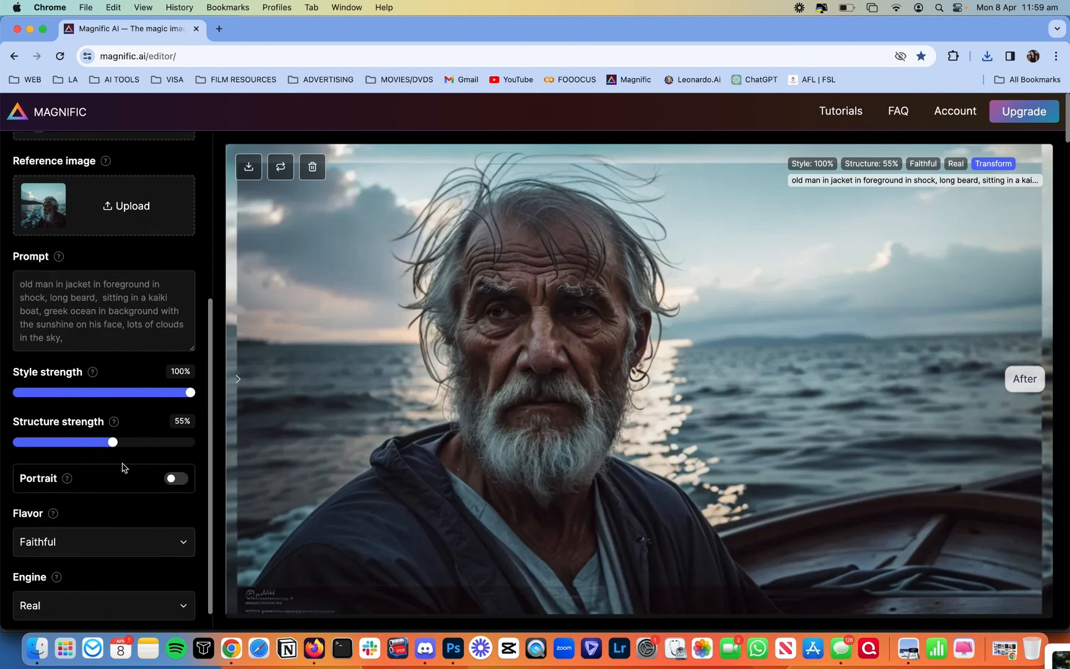
pyautogui.scroll(-3, 122, 467)
pyautogui.click(112, 585)
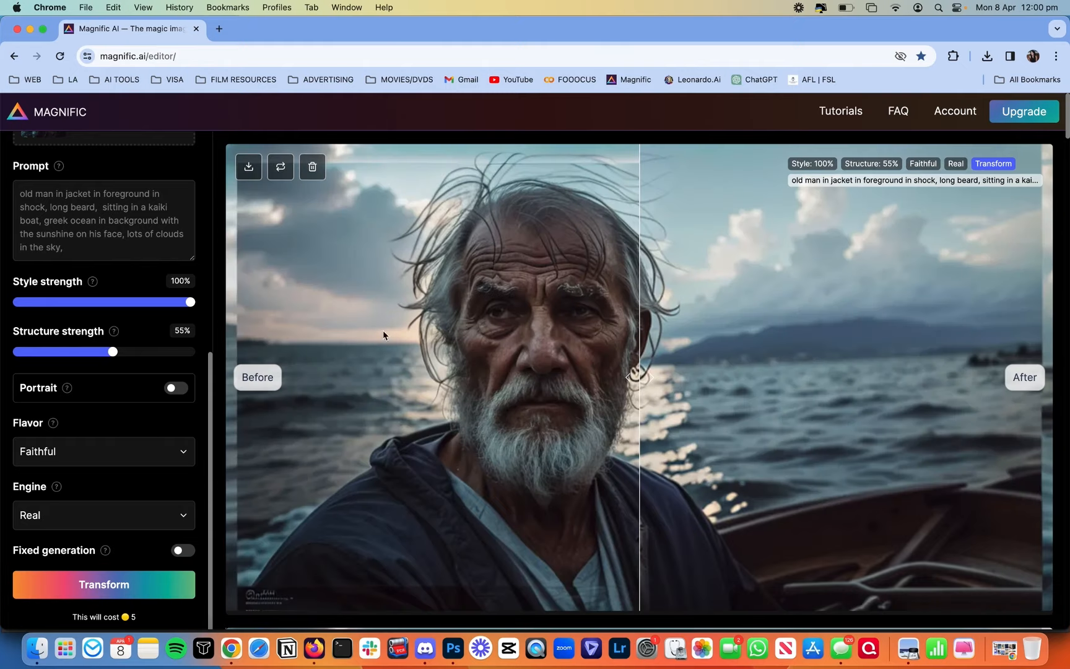
pyautogui.moveTo(657, 330); pyautogui.dragTo(179, 374)
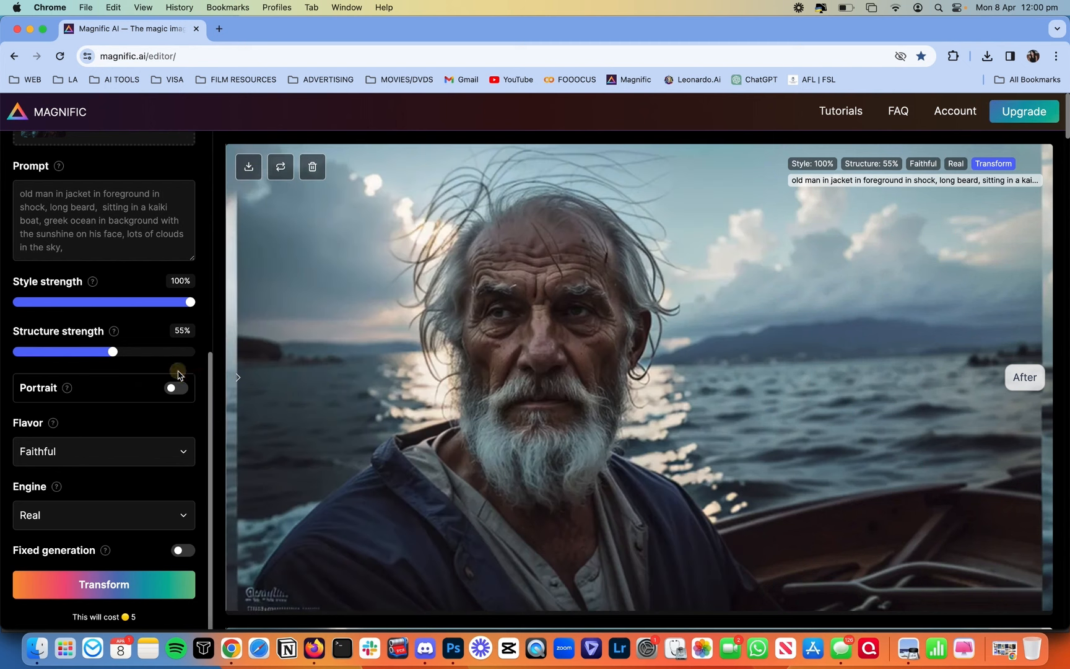
pyautogui.scroll(5, 139, 327)
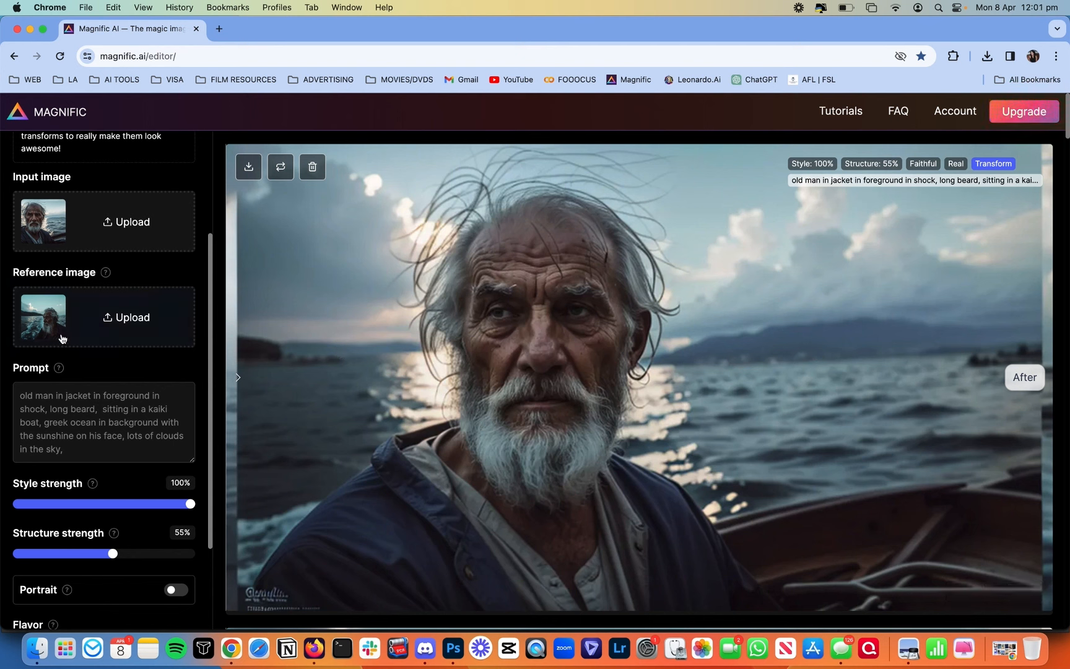
pyautogui.moveTo(1046, 407); pyautogui.dragTo(373, 382)
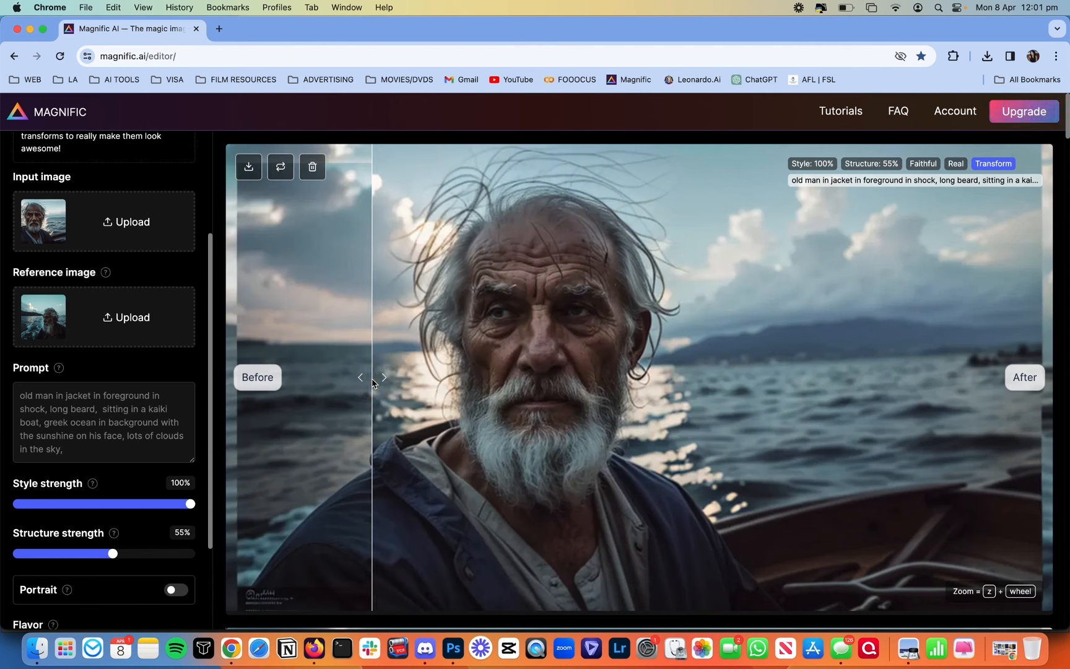
# Step: Transform the portrait again with Structure strength at 40% and move the before/after divider aside to inspect the result
pyautogui.scroll(-3, 106, 470)
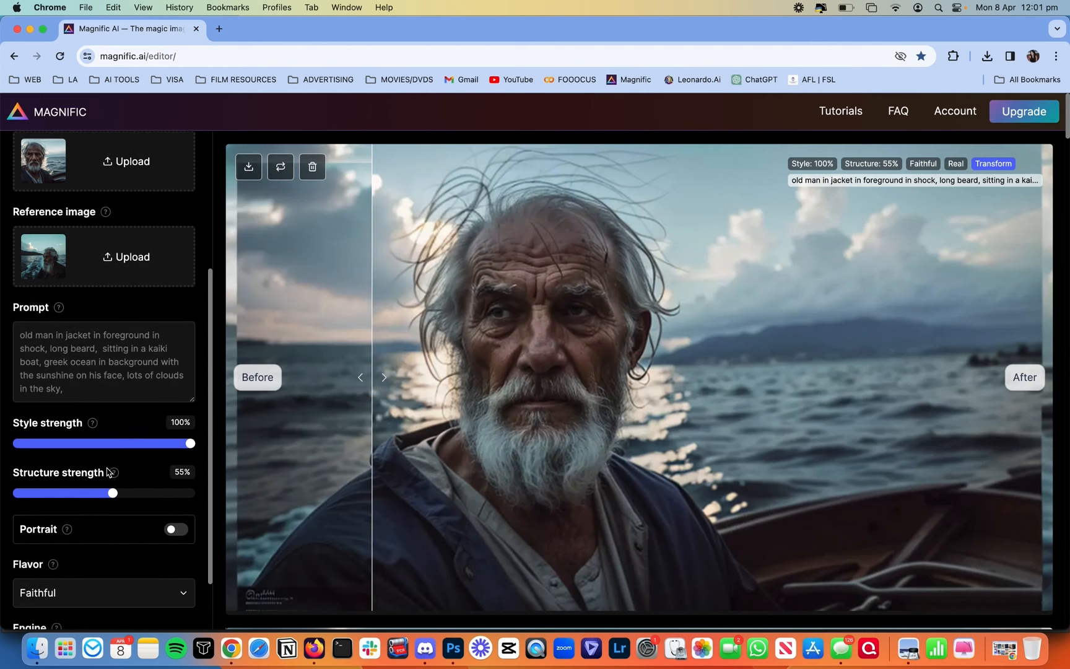
pyautogui.click(93, 494)
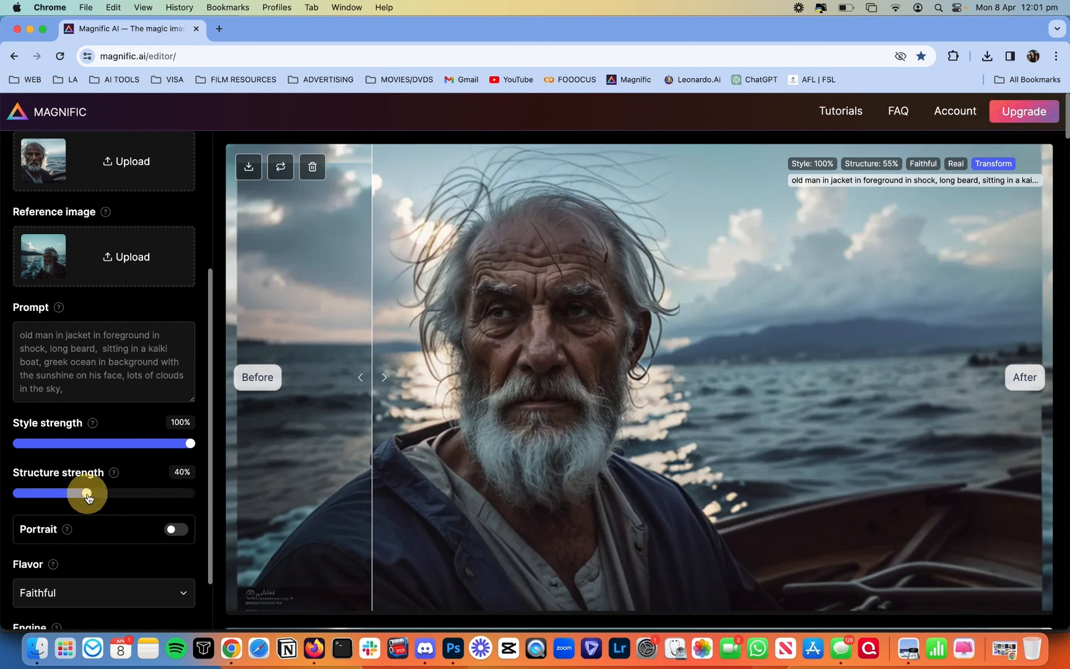
pyautogui.scroll(-6, 87, 496)
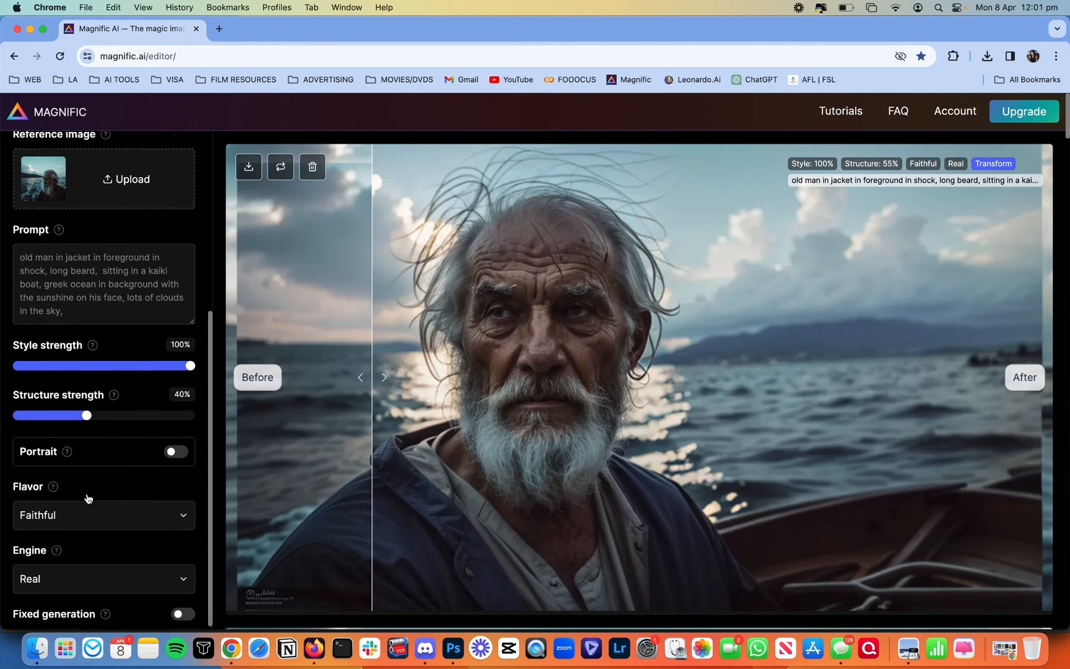
pyautogui.click(98, 582)
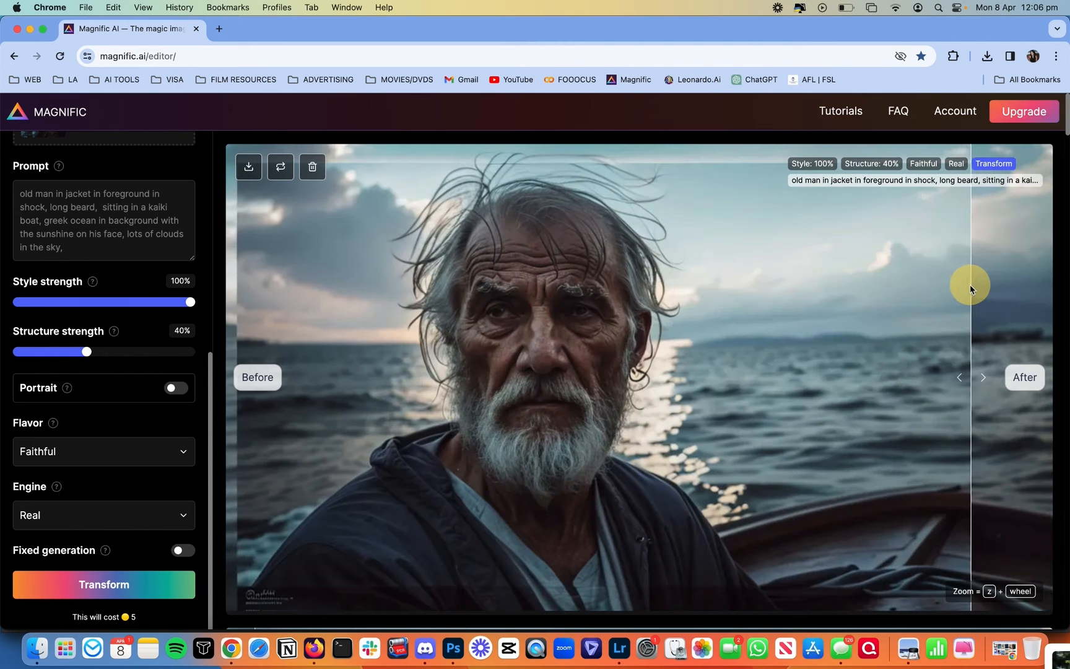
pyautogui.moveTo(970, 284); pyautogui.dragTo(228, 296)
pyautogui.scroll(8, 151, 303)
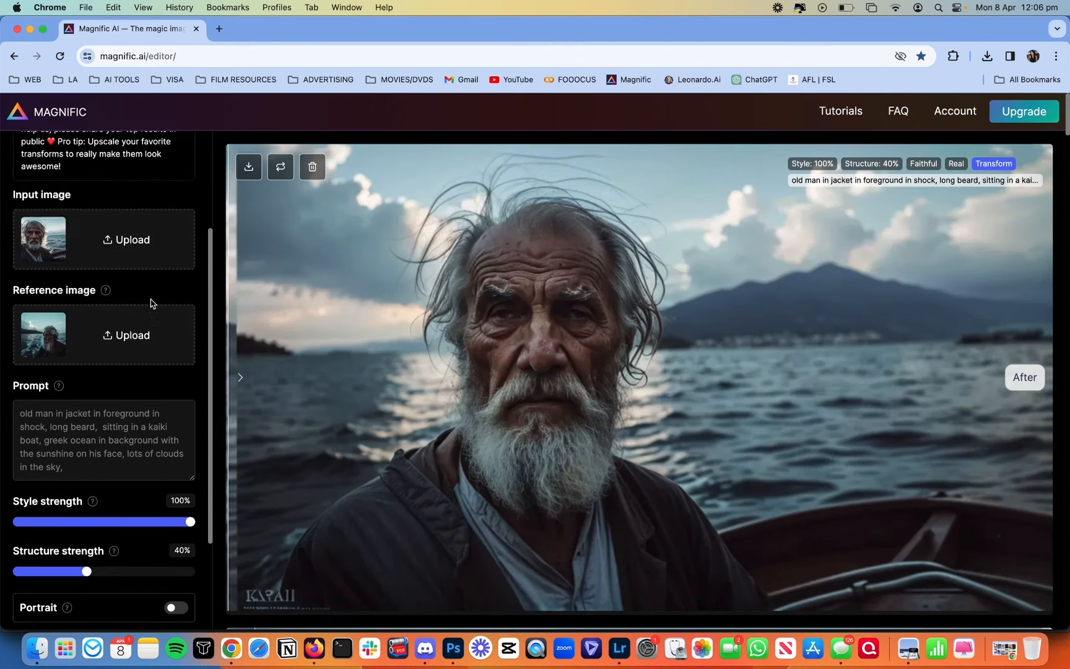
pyautogui.moveTo(357, 291); pyautogui.dragTo(272, 344)
pyautogui.moveTo(304, 259); pyautogui.dragTo(252, 251)
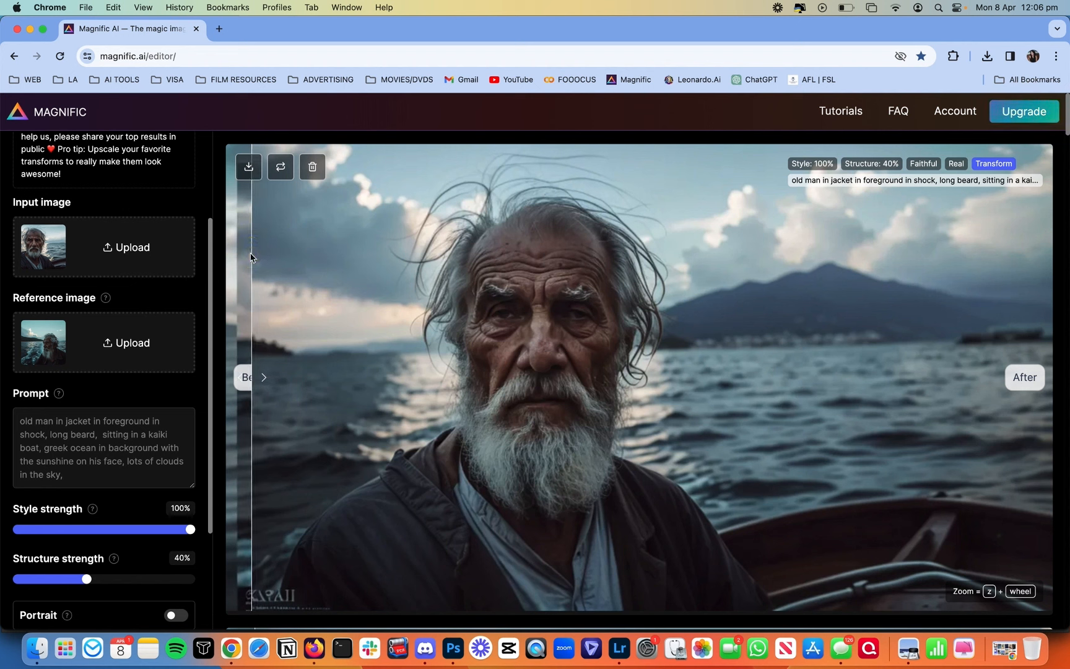
# Step: Add "eyes looking to the left," after "long beard," in the Style Transfer prompt and transform the portrait again
pyautogui.click(103, 435)
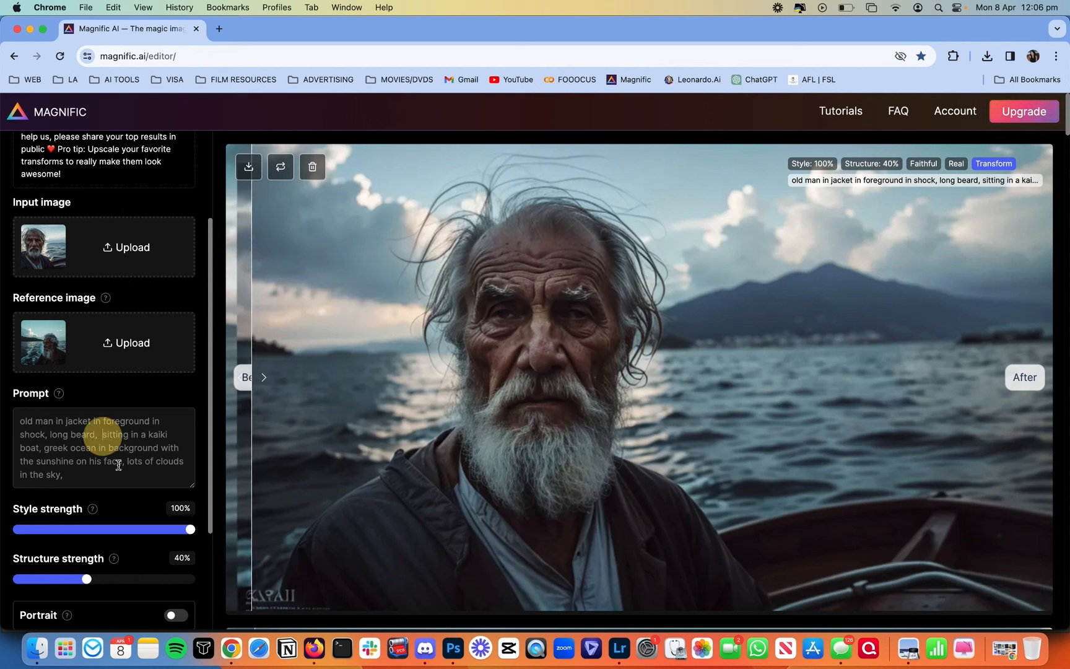
pyautogui.write('eyes looking to the')
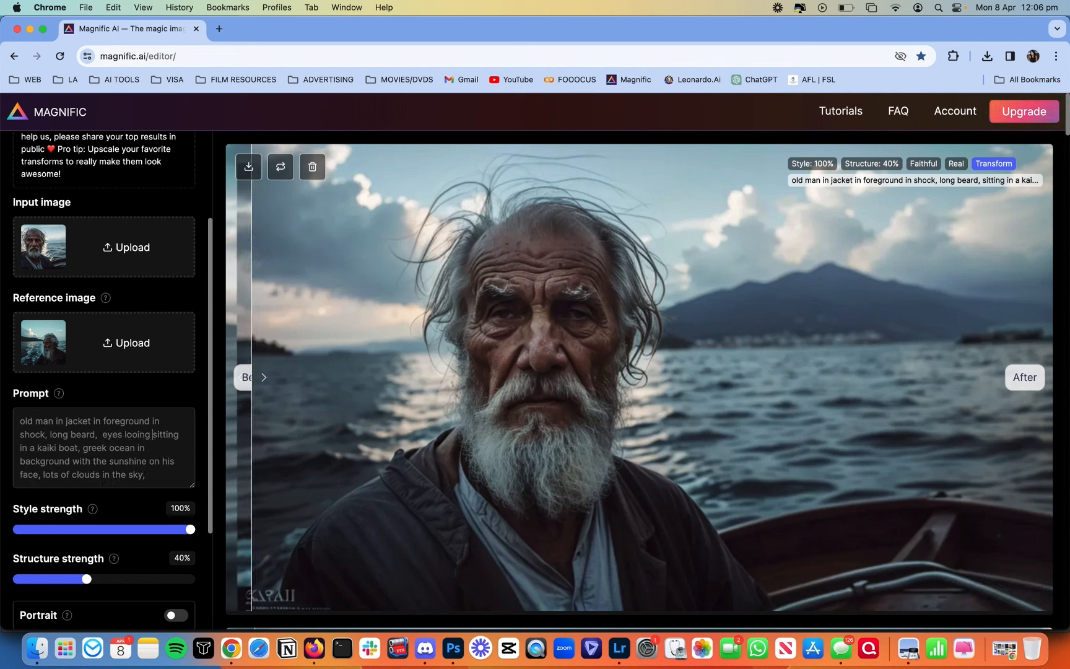
pyautogui.write(' lef')
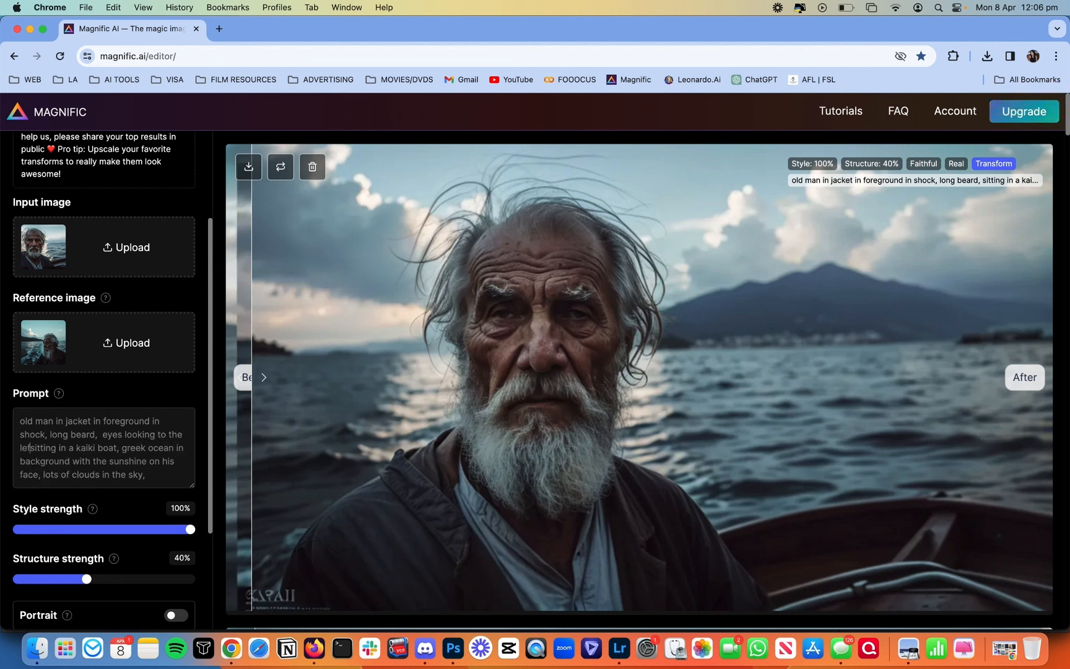
pyautogui.write('t,')
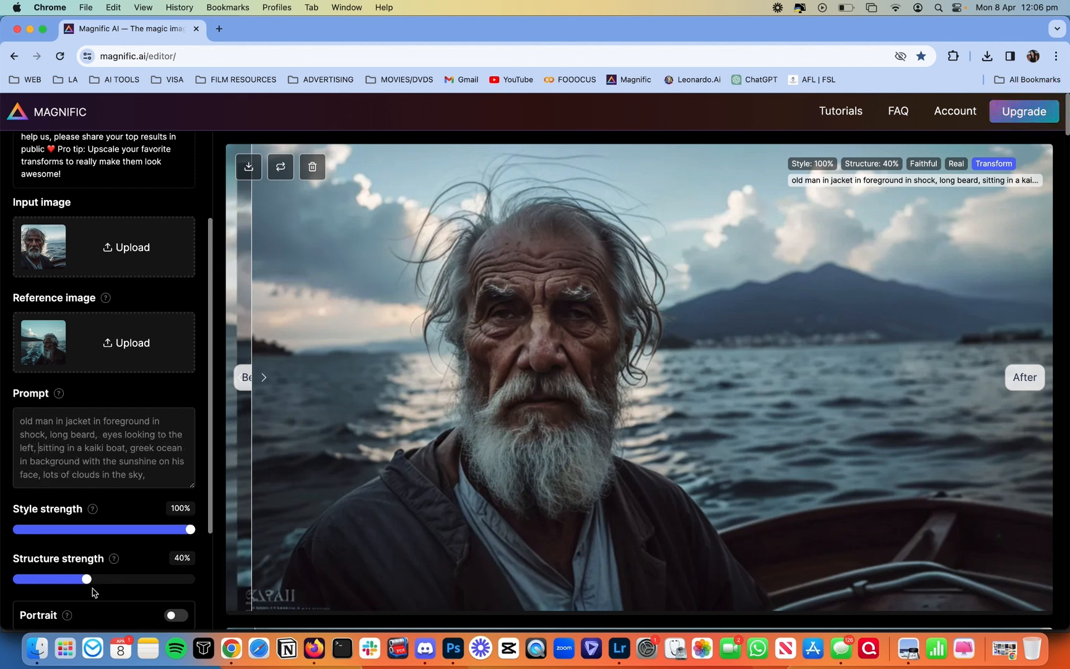
pyautogui.scroll(-7, 92, 593)
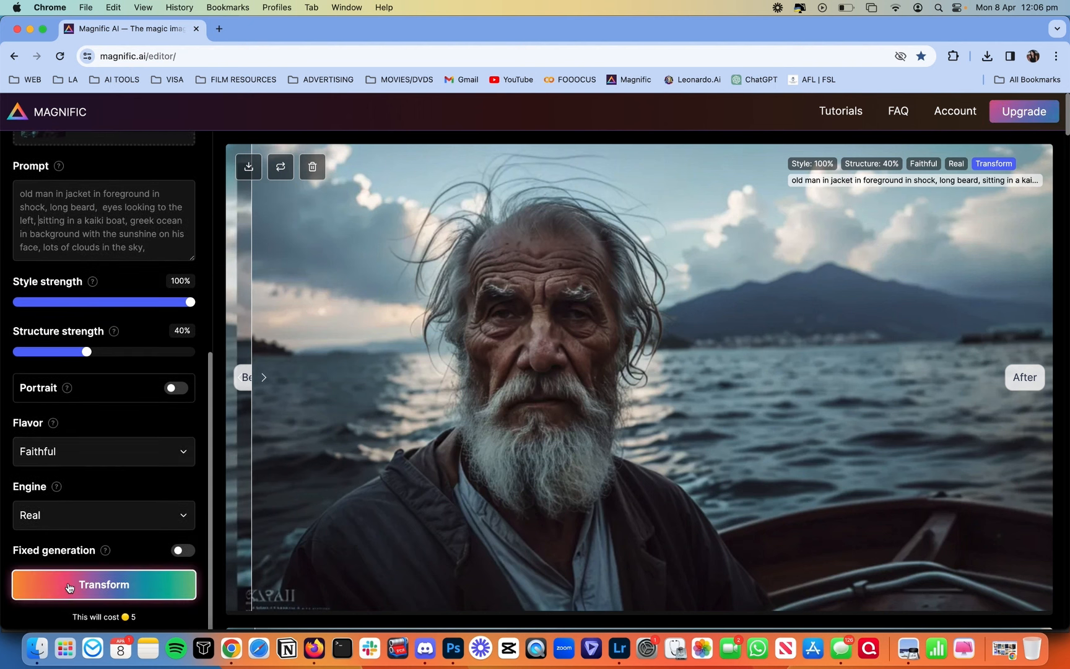
pyautogui.click(68, 586)
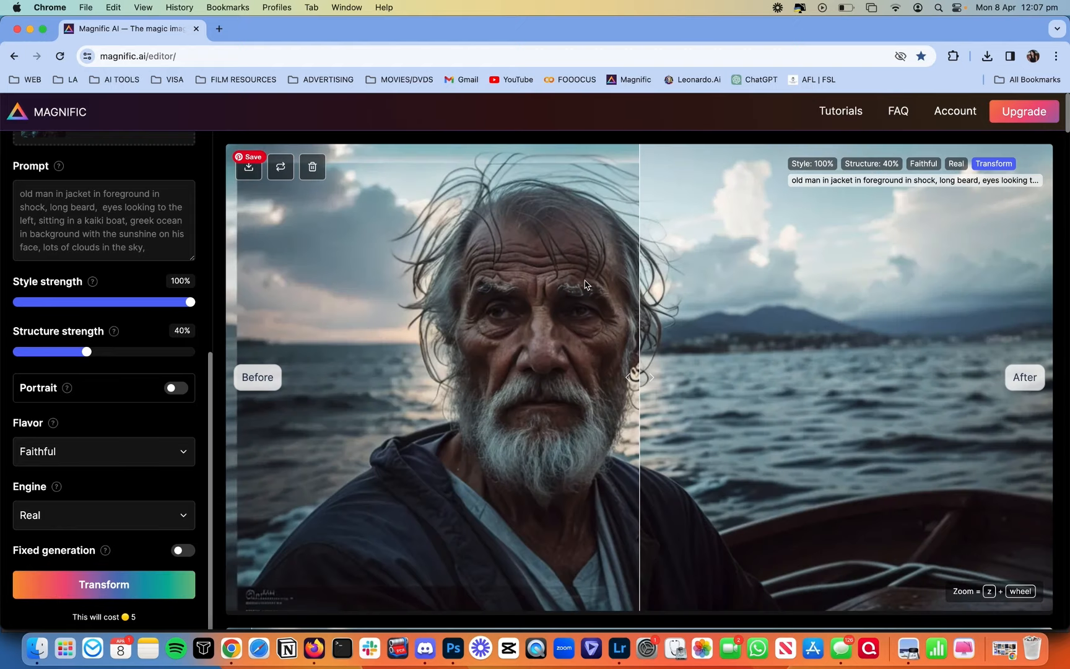
# Step: Move the before/after divider aside to inspect the newly transformed fisherman portrait, checking the direction of his eyes
pyautogui.moveTo(640, 347); pyautogui.dragTo(221, 365)
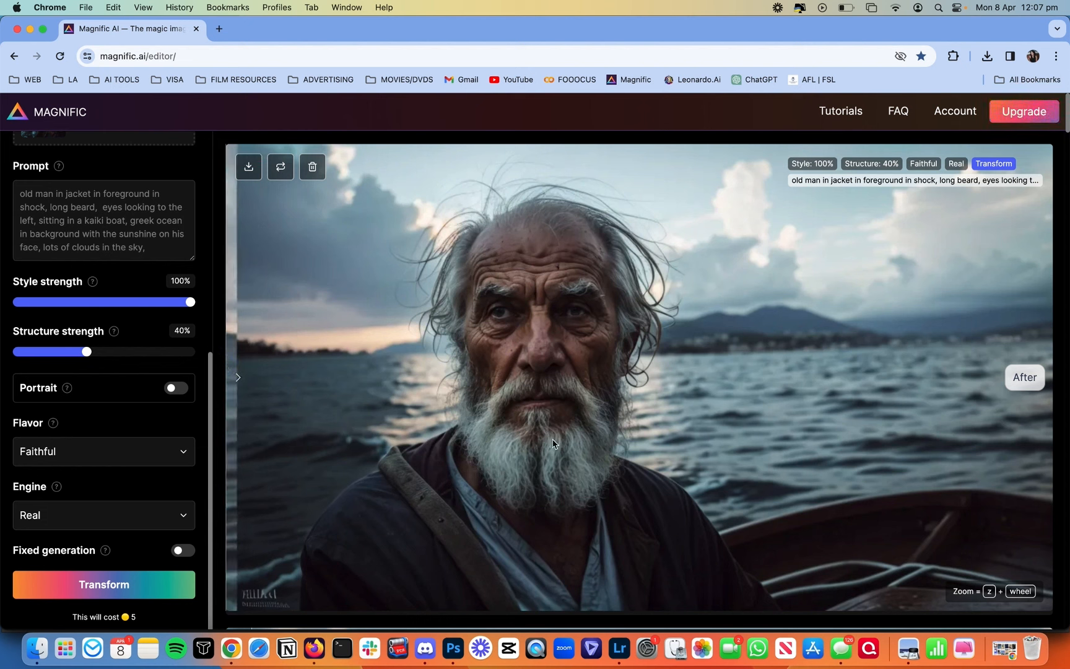
pyautogui.moveTo(516, 412); pyautogui.dragTo(214, 471)
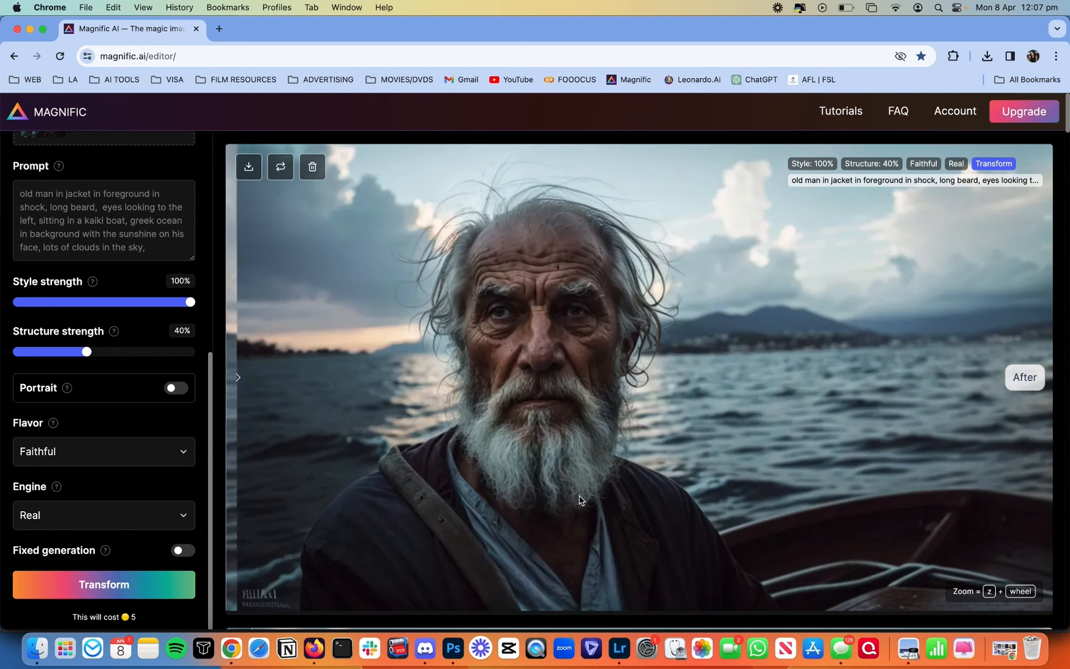
pyautogui.scroll(-1, 579, 500)
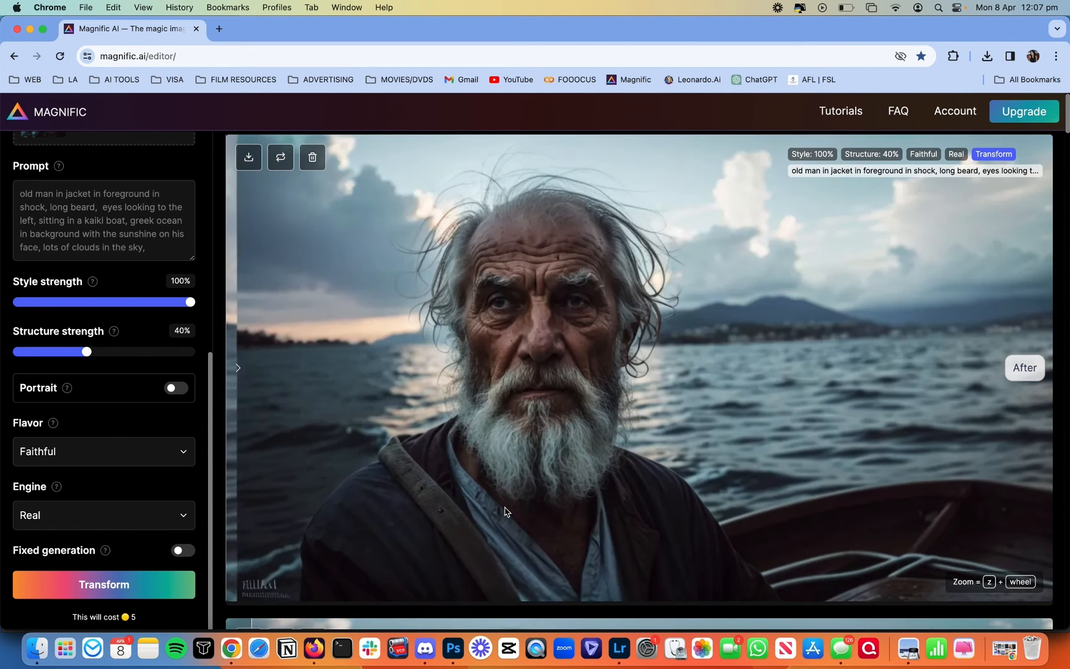
# Step: Download the new fisherman portrait and load it from the Downloads folder as the input image of the Upscale spell
pyautogui.scroll(3, 105, 254)
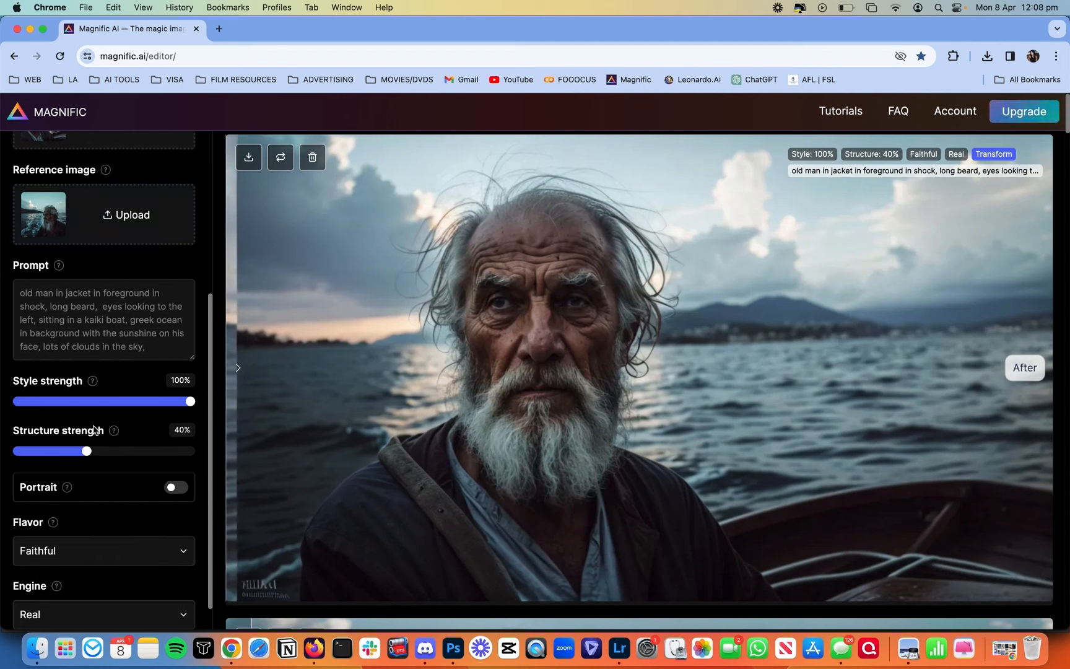
pyautogui.click(247, 159)
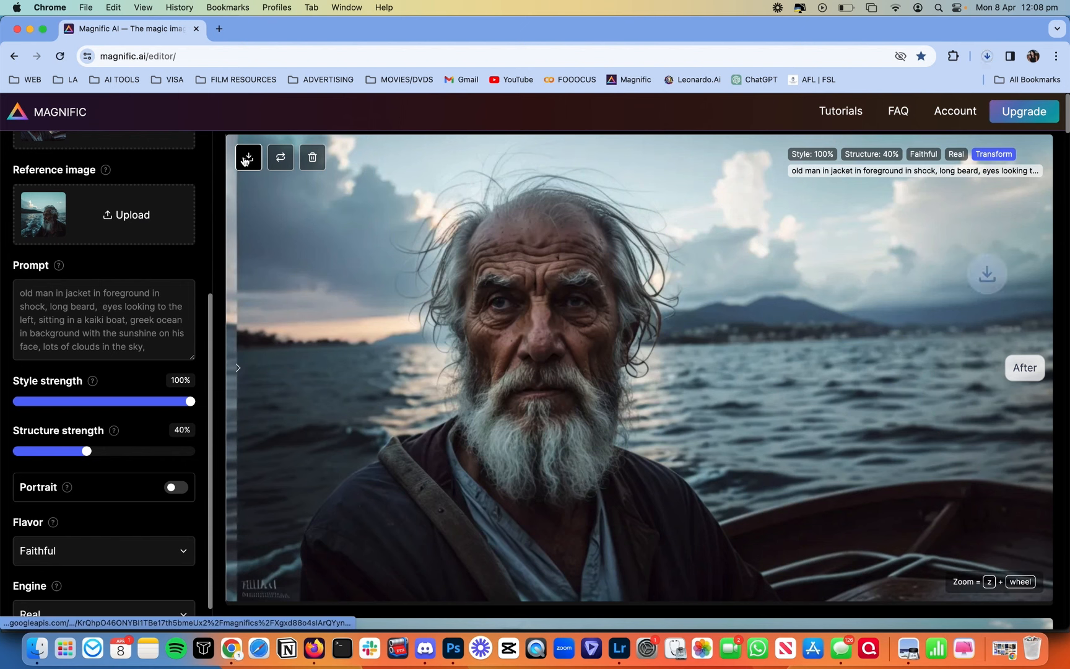
pyautogui.scroll(5, 148, 211)
pyautogui.click(107, 220)
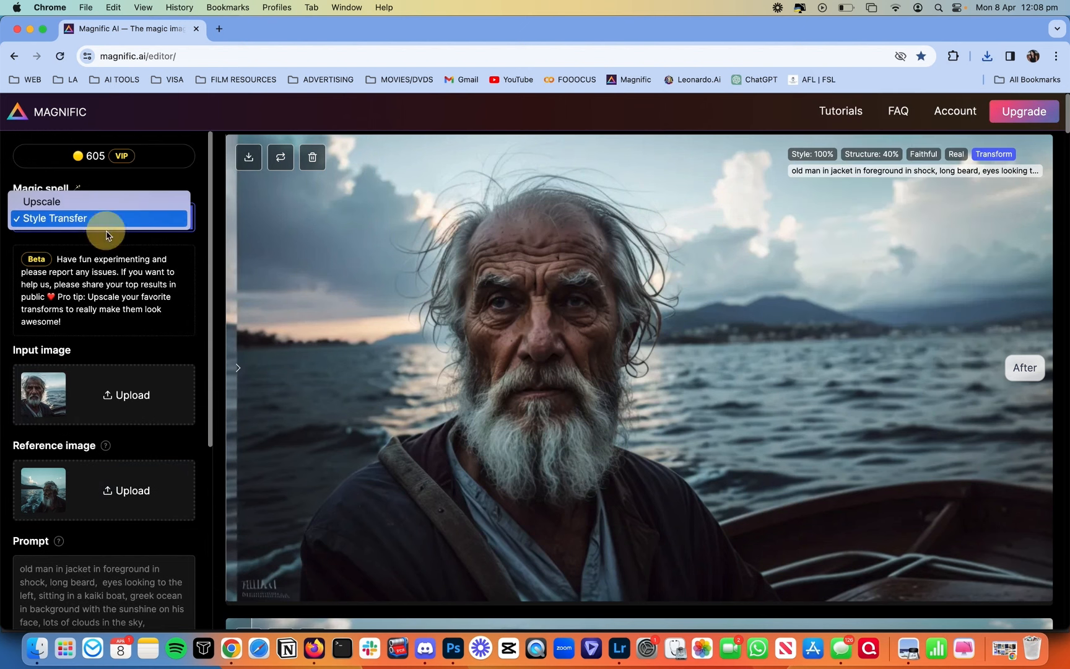
pyautogui.click(91, 203)
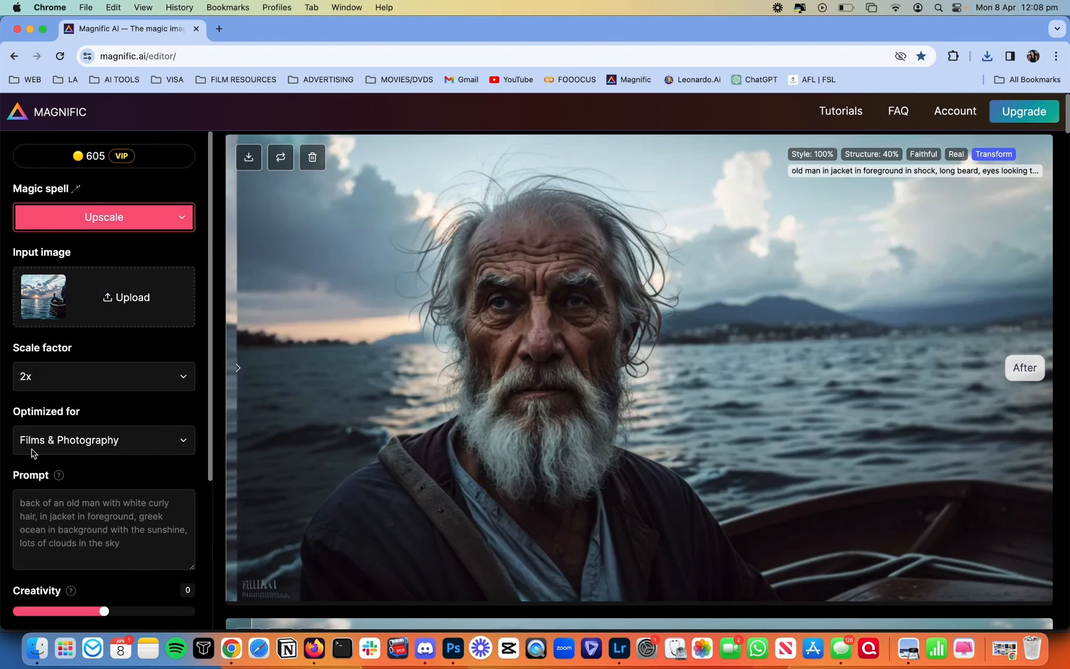
pyautogui.click(35, 647)
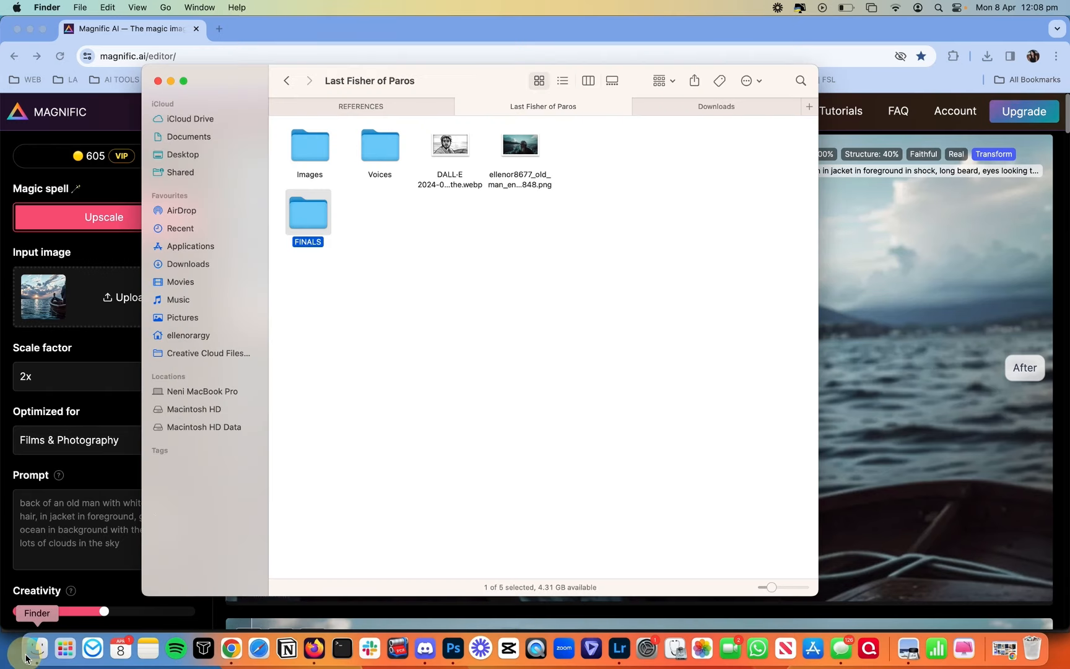
pyautogui.click(705, 110)
pyautogui.moveTo(372, 126); pyautogui.dragTo(71, 304)
# Step: Replace the Upscale prompt with the prompt text copied from the latest transformed portrait
pyautogui.scroll(-3, 71, 304)
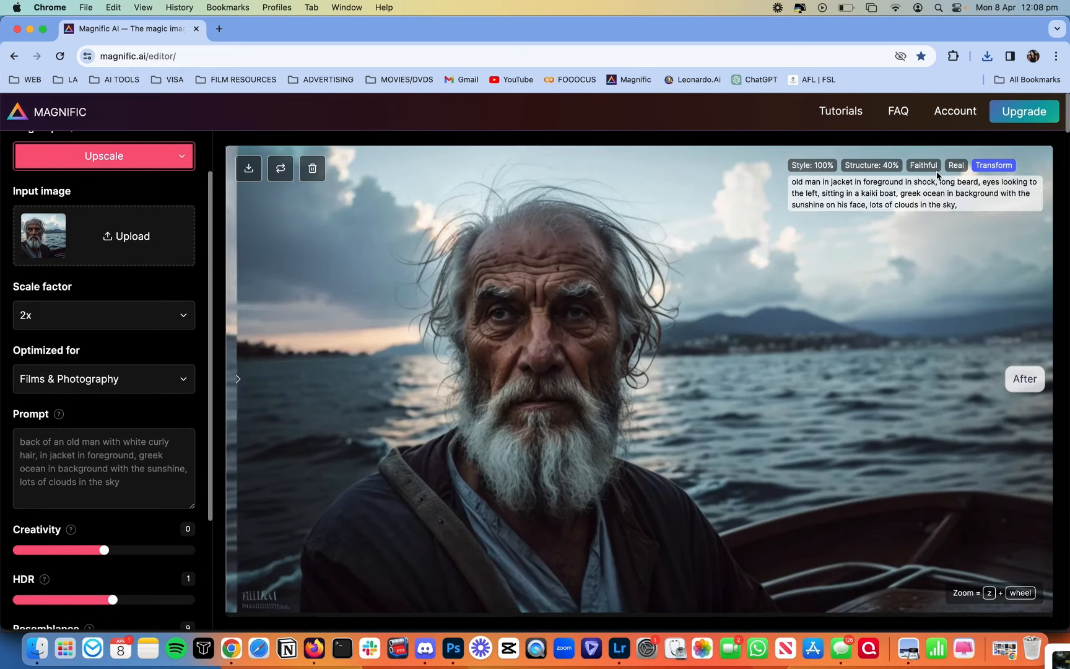
pyautogui.tripleClick(880, 184)
pyautogui.press('super+c')
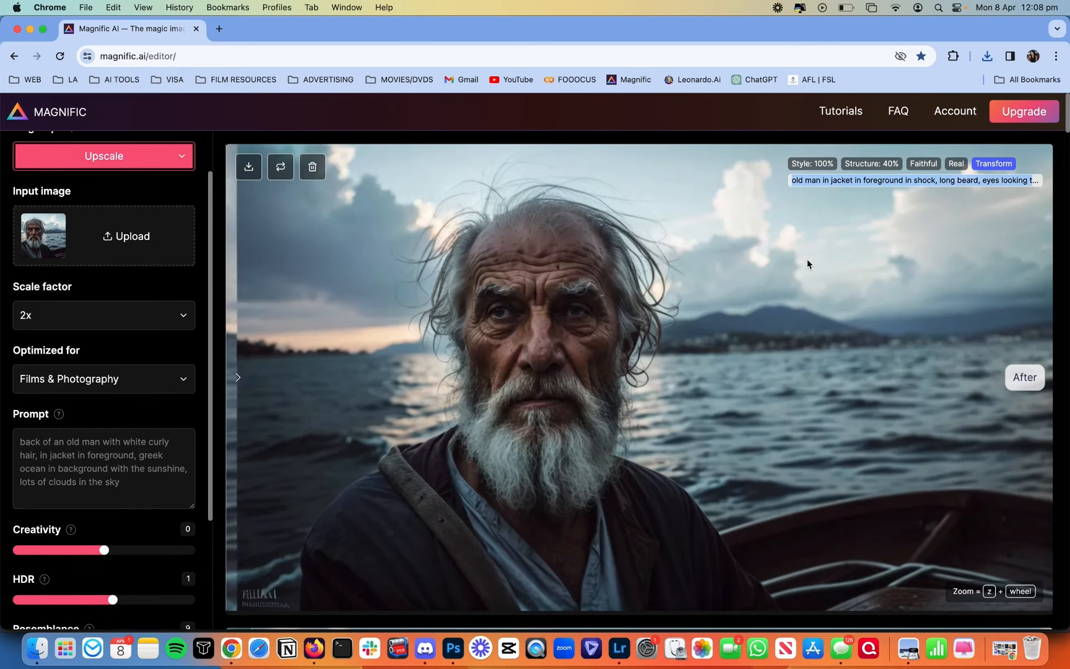
pyautogui.tripleClick(146, 469)
pyautogui.press('super+v')
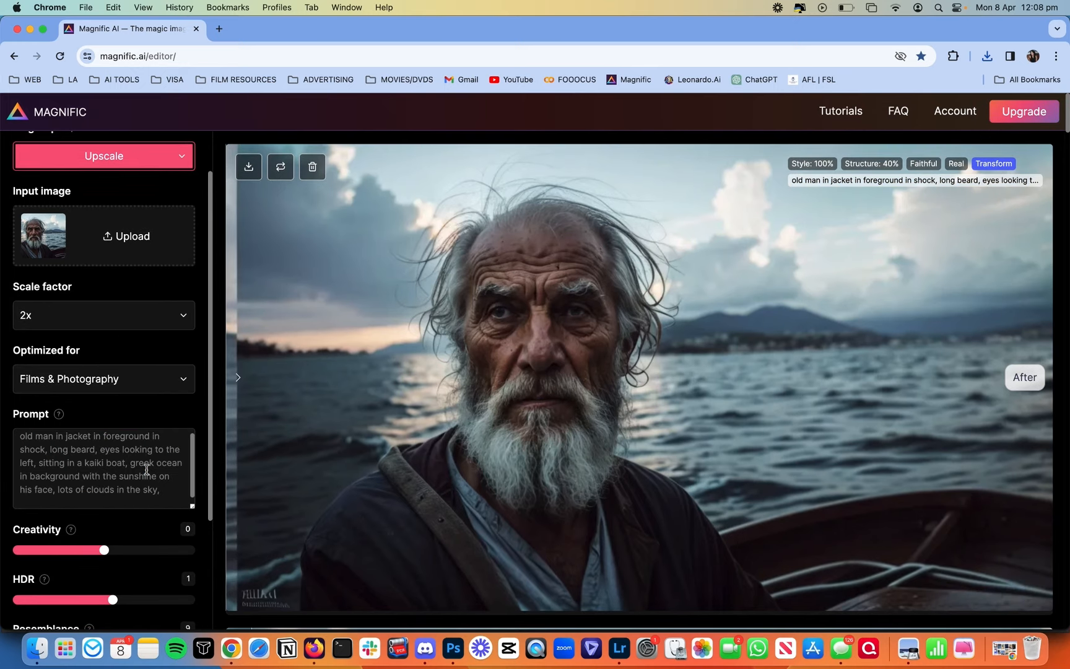
# Step: Upscale the portrait with Resemblance at 10 and Fractality at 1, and move the before/after divider aside to reveal the result
pyautogui.scroll(-4, 141, 310)
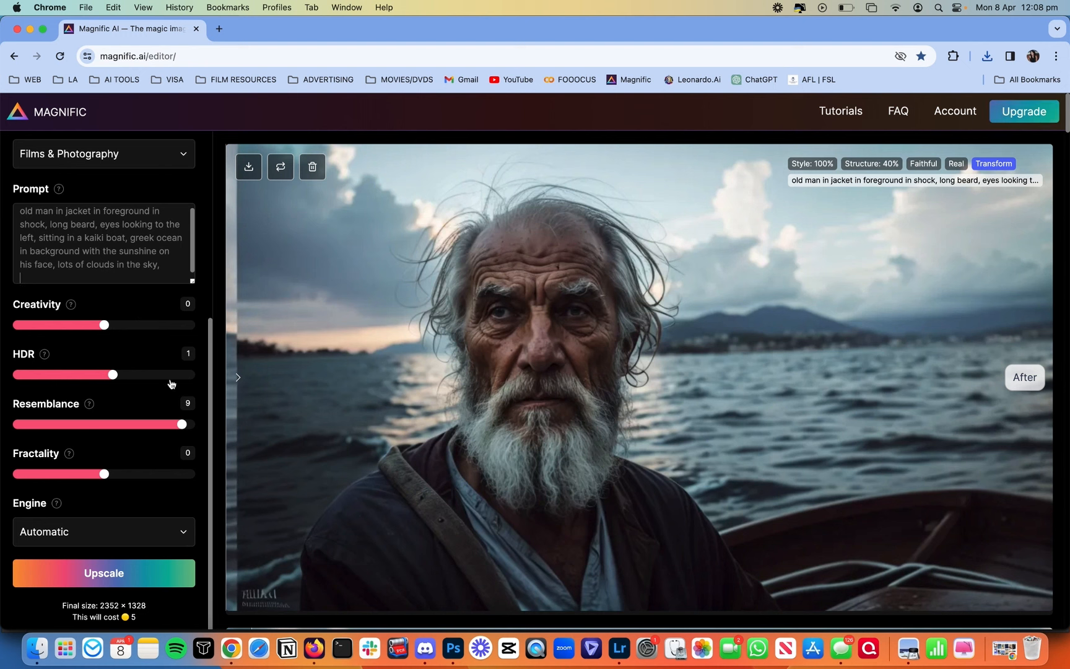
pyautogui.moveTo(208, 429); pyautogui.dragTo(205, 427)
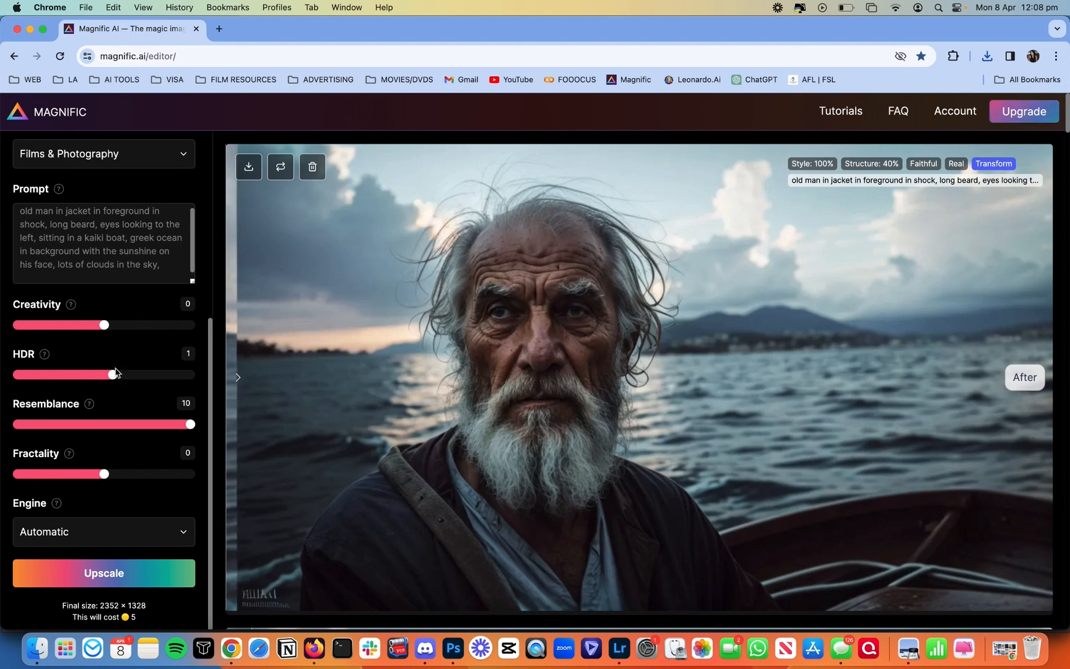
pyautogui.click(113, 475)
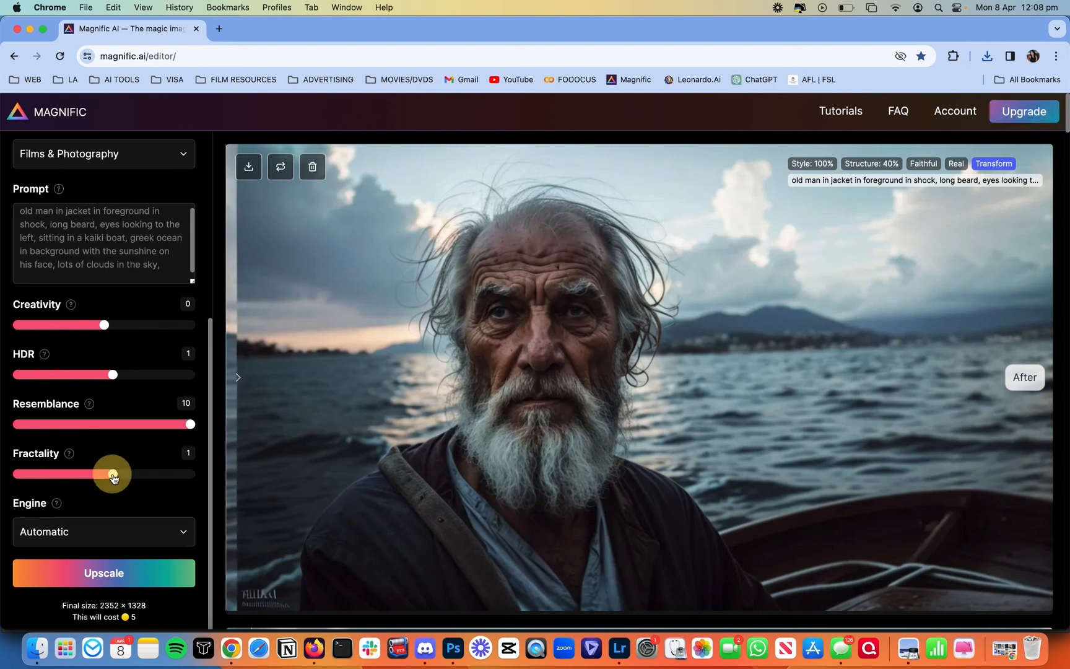
pyautogui.click(129, 568)
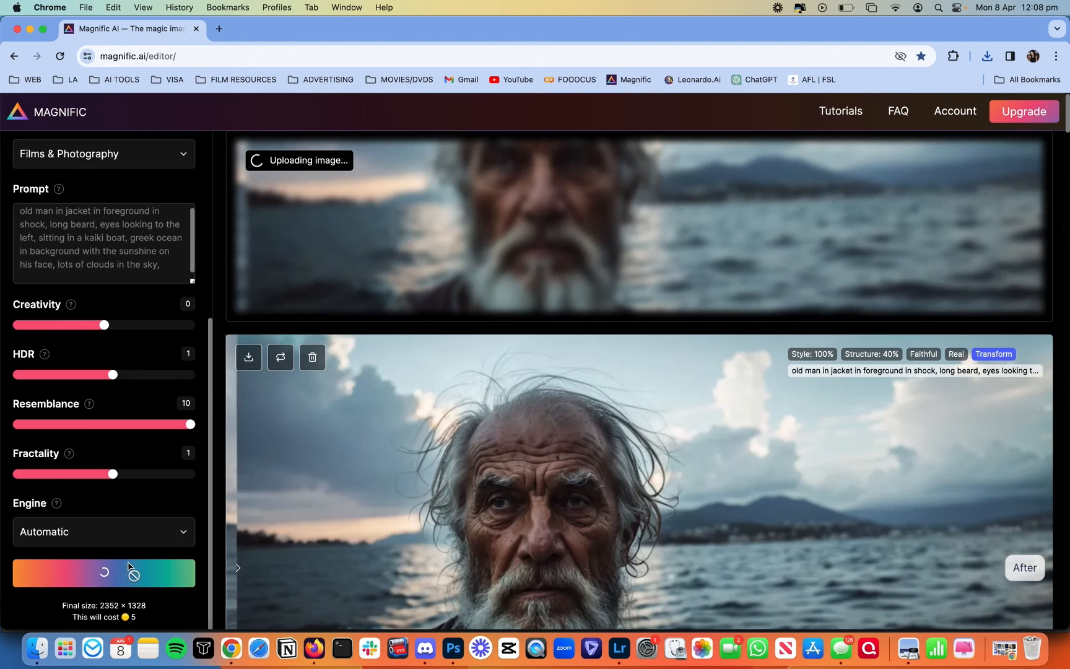
pyautogui.moveTo(239, 425); pyautogui.dragTo(254, 492)
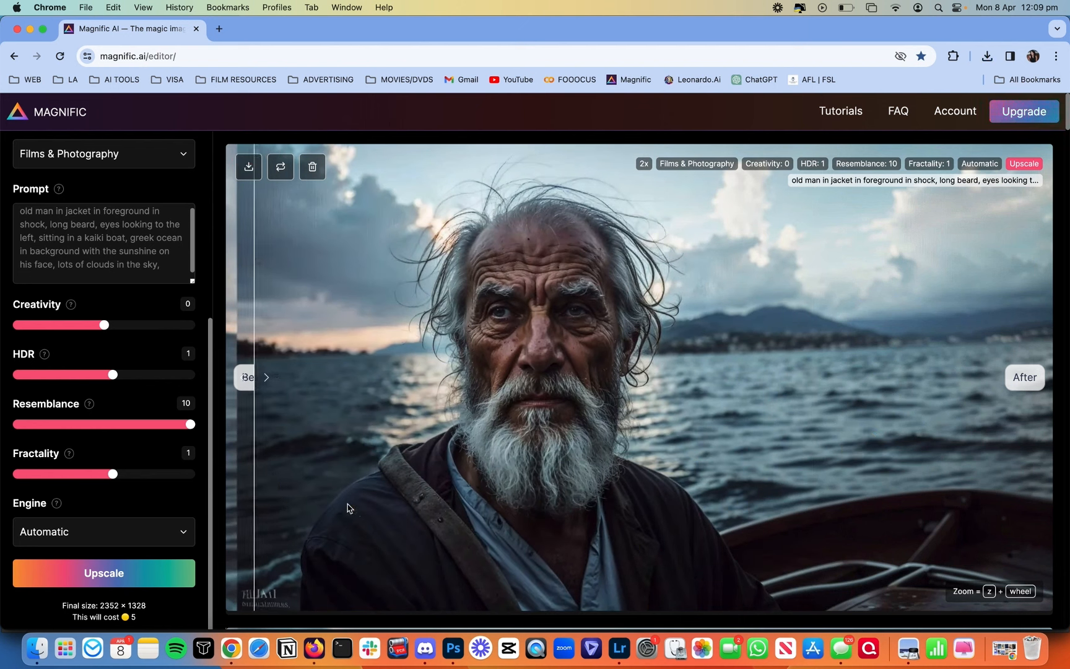
# Step: Download the upscaled portrait made with HDR 0 and import it from the Downloads folder into Lightroom
pyautogui.moveTo(415, 512); pyautogui.dragTo(241, 347)
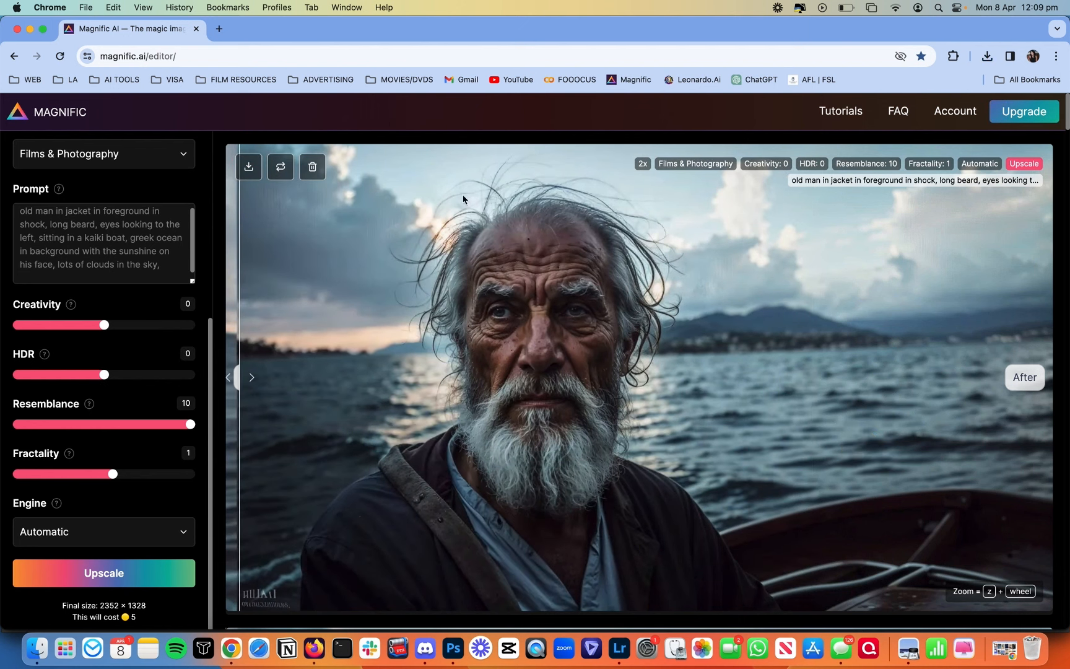
pyautogui.click(249, 166)
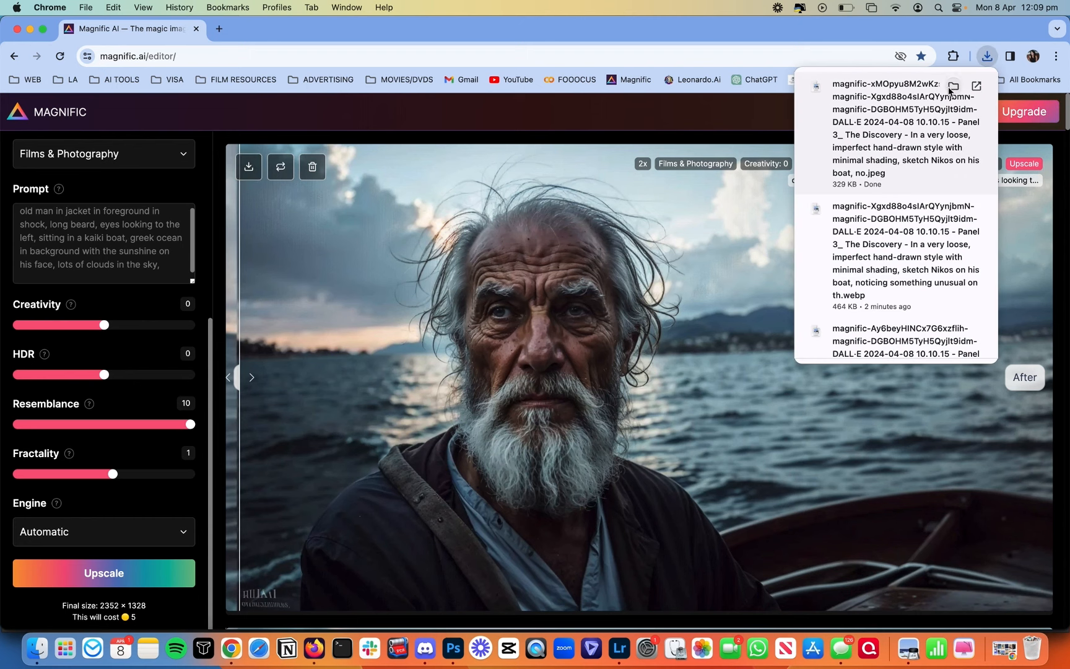
pyautogui.click(952, 87)
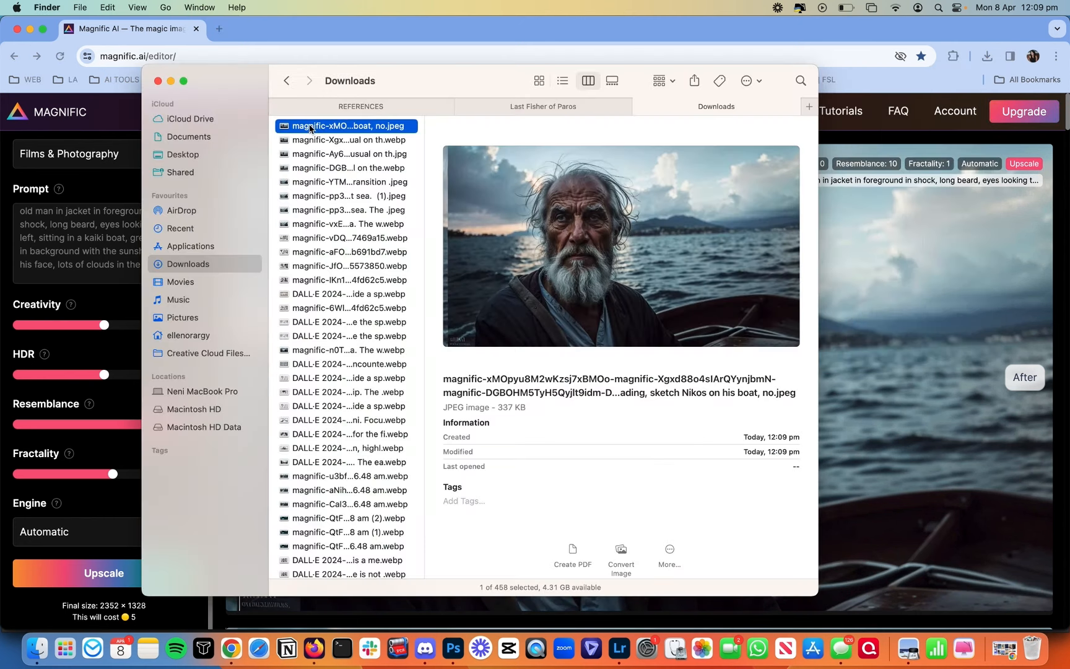
pyautogui.moveTo(314, 130); pyautogui.dragTo(615, 651)
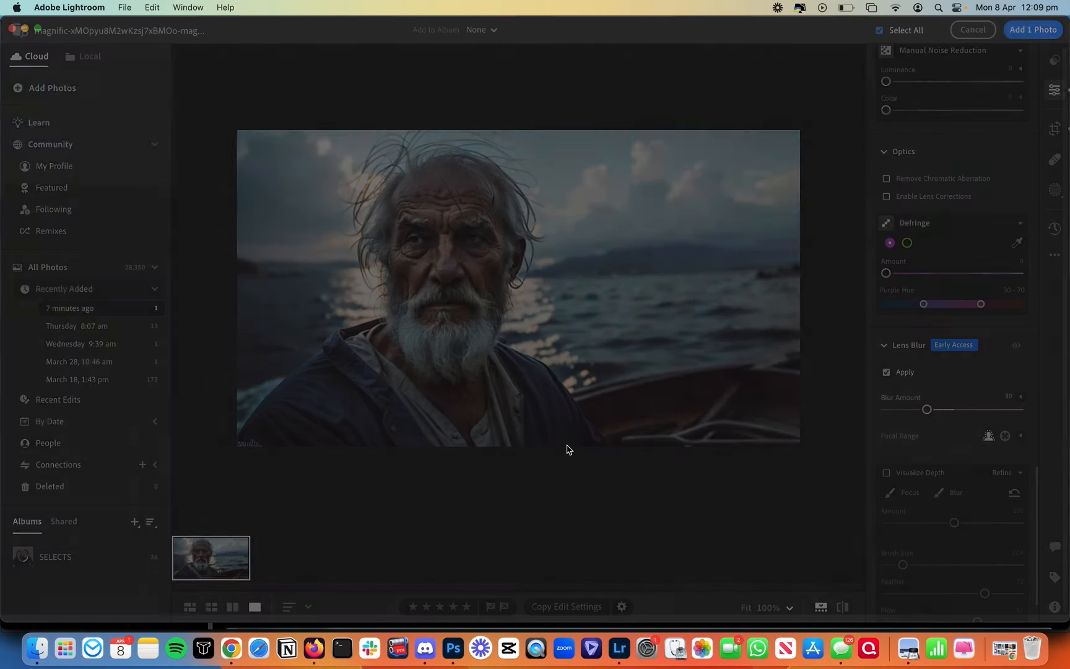
pyautogui.click(1051, 32)
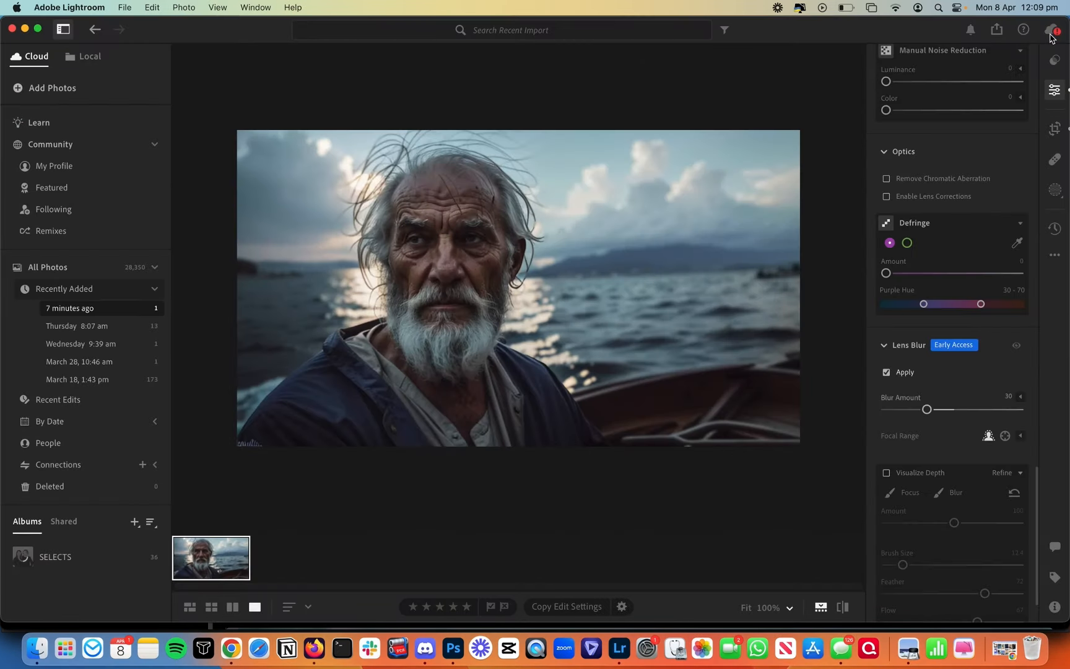
# Step: Crop the imported portrait at a 16 x 9 aspect ratio, cutting off the strip and watermark along its left and bottom edges
pyautogui.click(1056, 130)
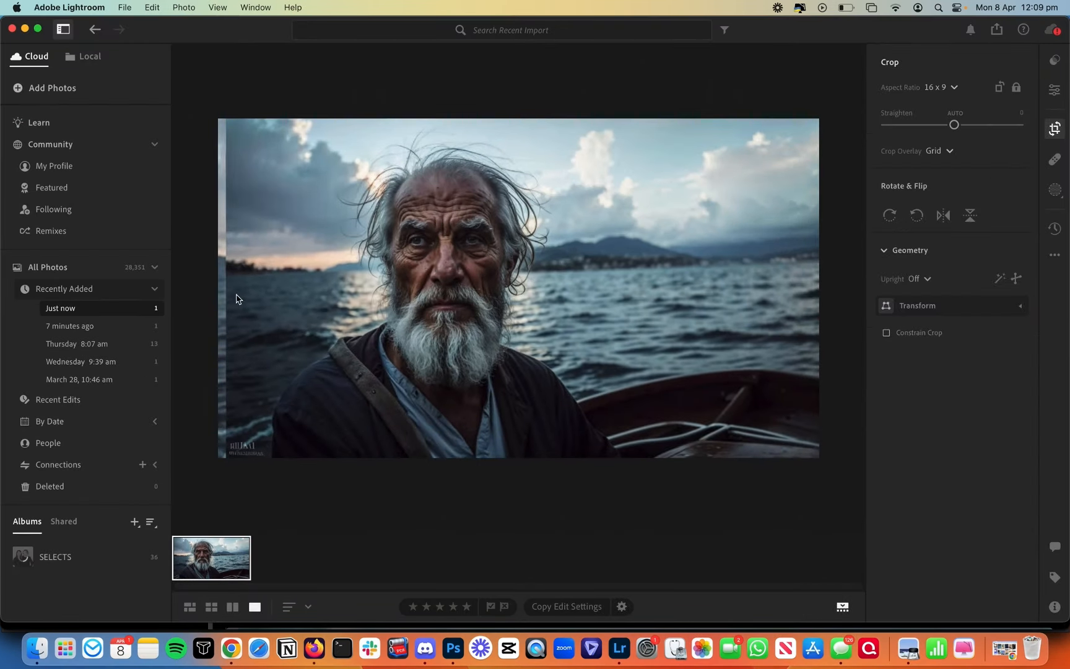
pyautogui.click(945, 87)
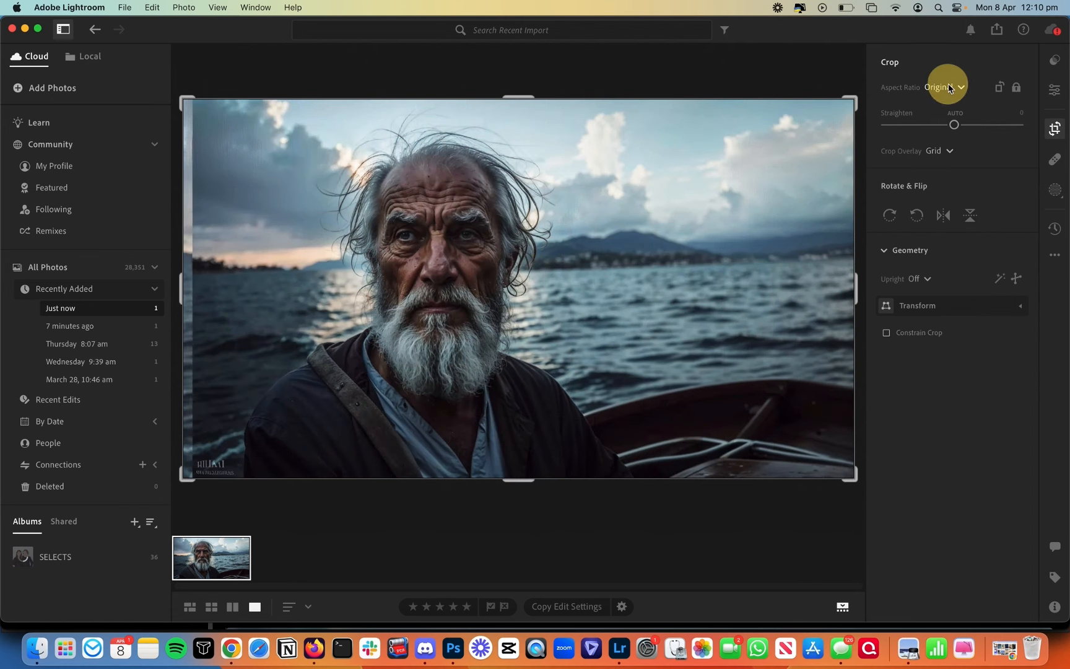
pyautogui.click(940, 294)
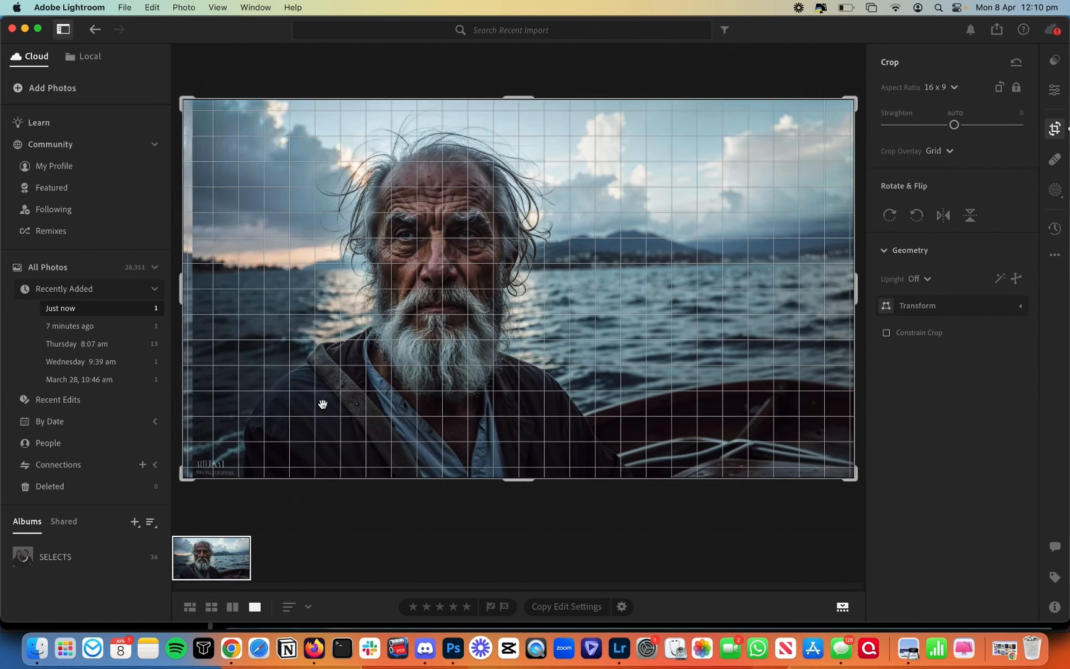
pyautogui.moveTo(184, 479); pyautogui.dragTo(196, 469)
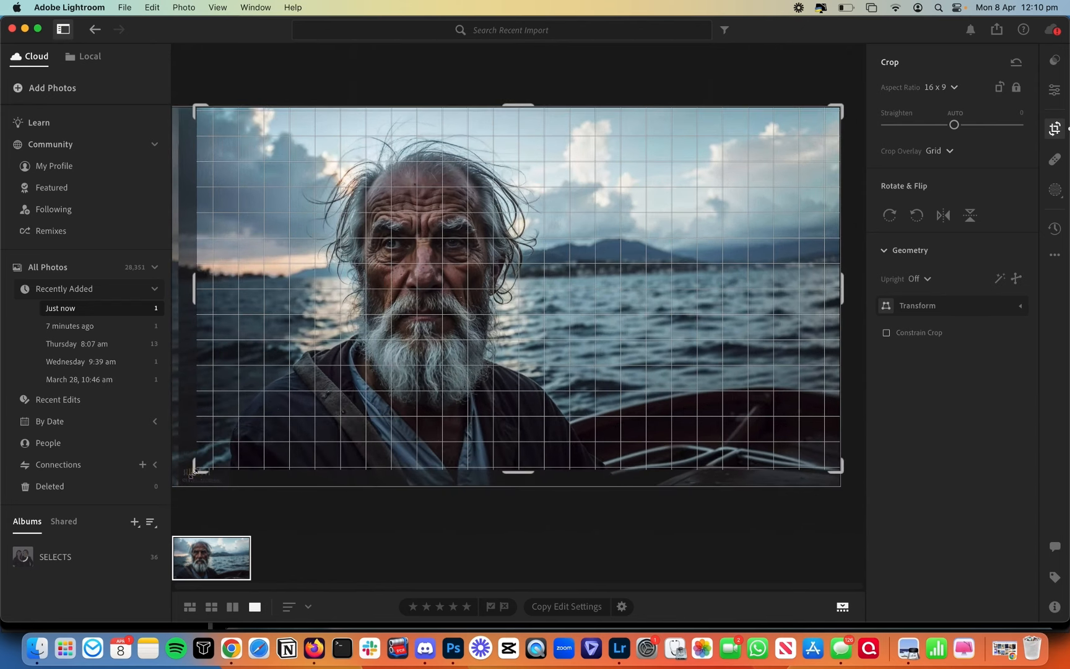
pyautogui.press('Return')
# Step: Apply Lens Blur to the cropped portrait to blur the sea and sky behind the fisherman
pyautogui.scroll(-10, 984, 372)
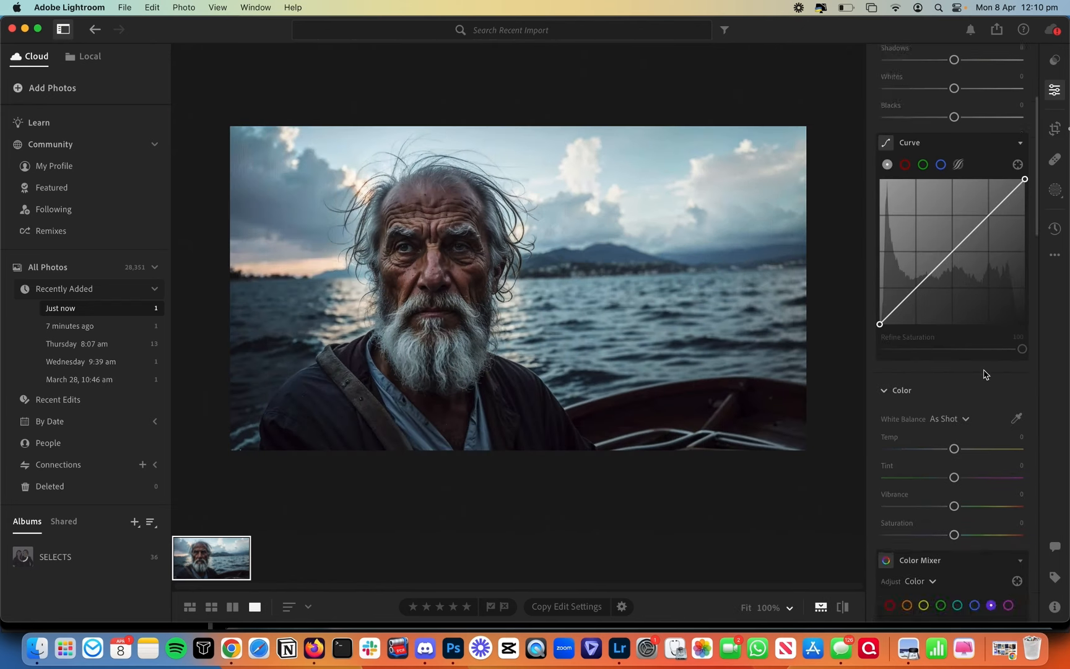
pyautogui.scroll(-15, 986, 374)
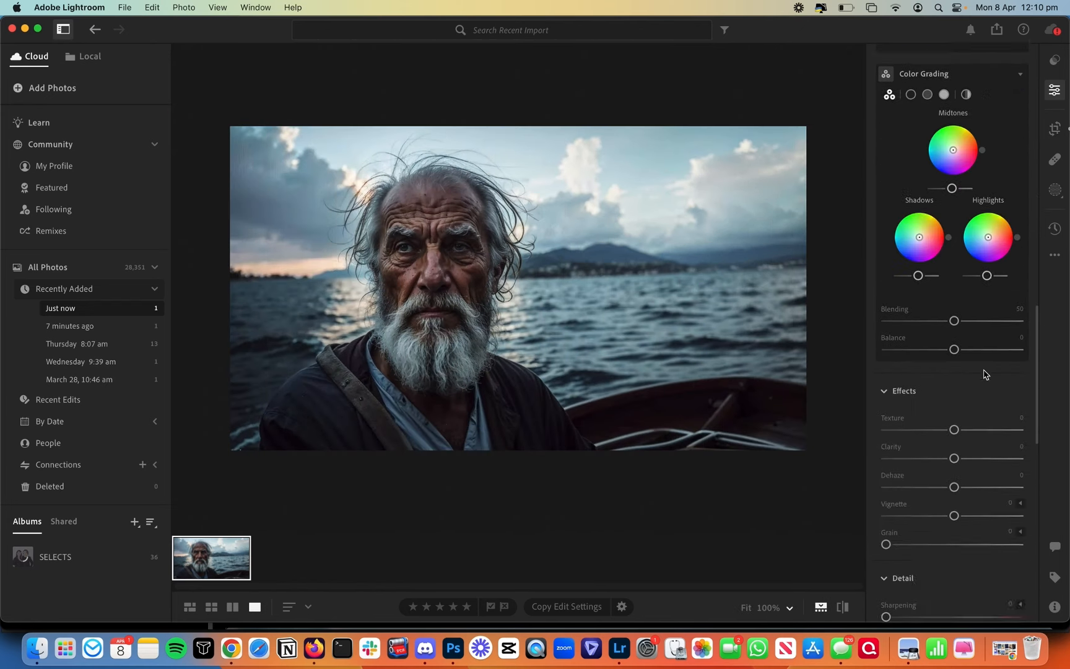
pyautogui.scroll(-10, 986, 374)
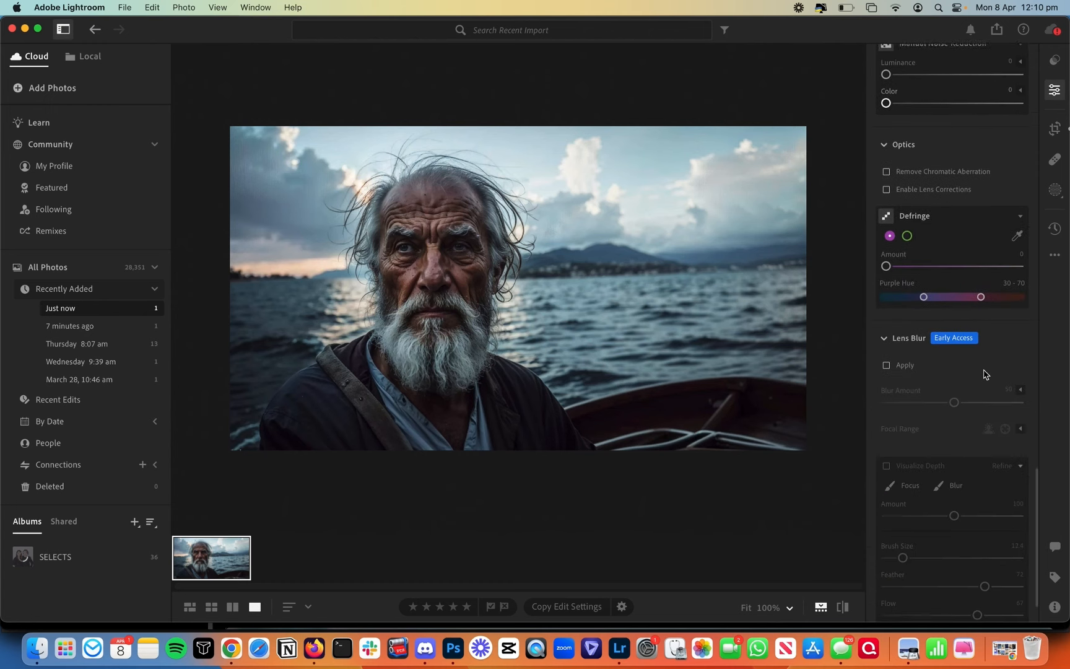
pyautogui.click(887, 365)
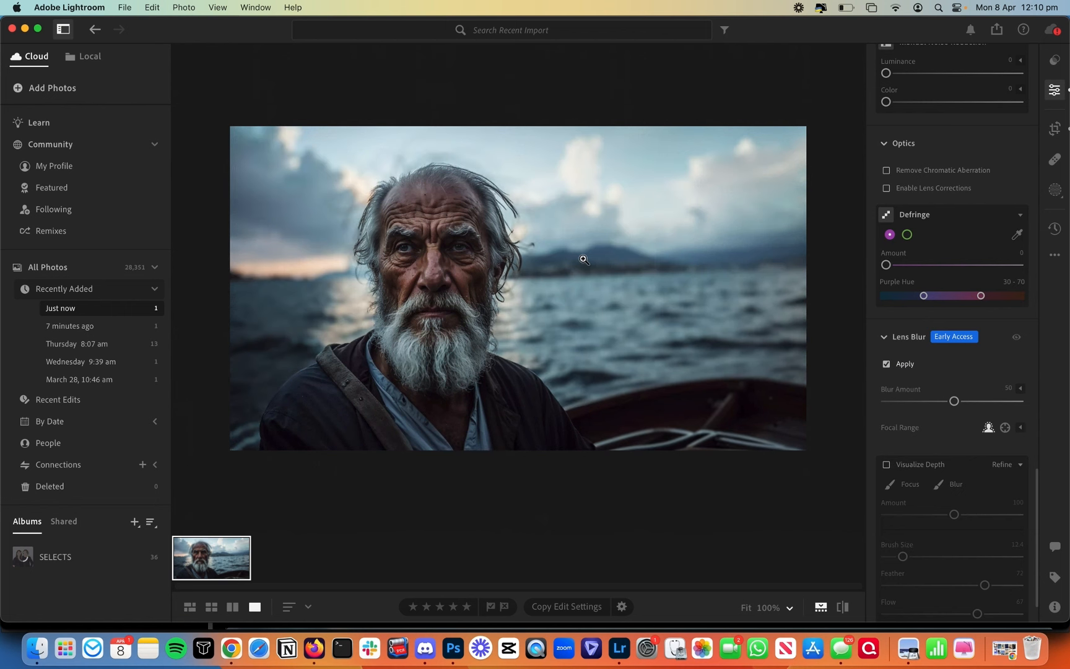
# Step: Set the Lens Blur amount to 20 and compare the portrait with the blur switched off and on
pyautogui.click(904, 402)
pyautogui.moveTo(904, 402); pyautogui.dragTo(912, 403)
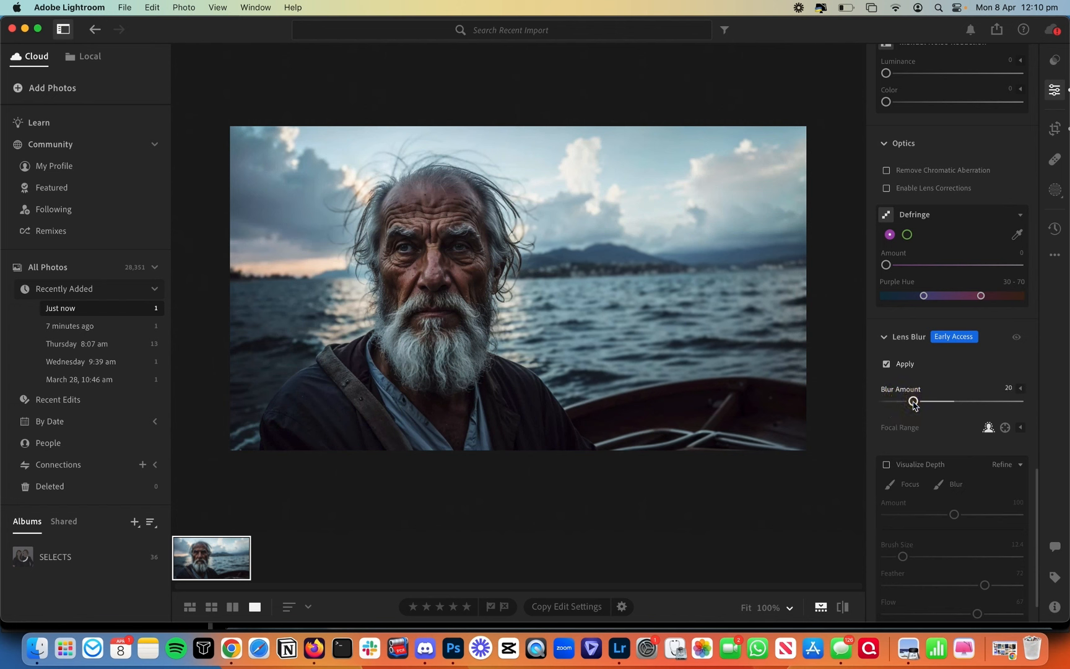
pyautogui.click(887, 365)
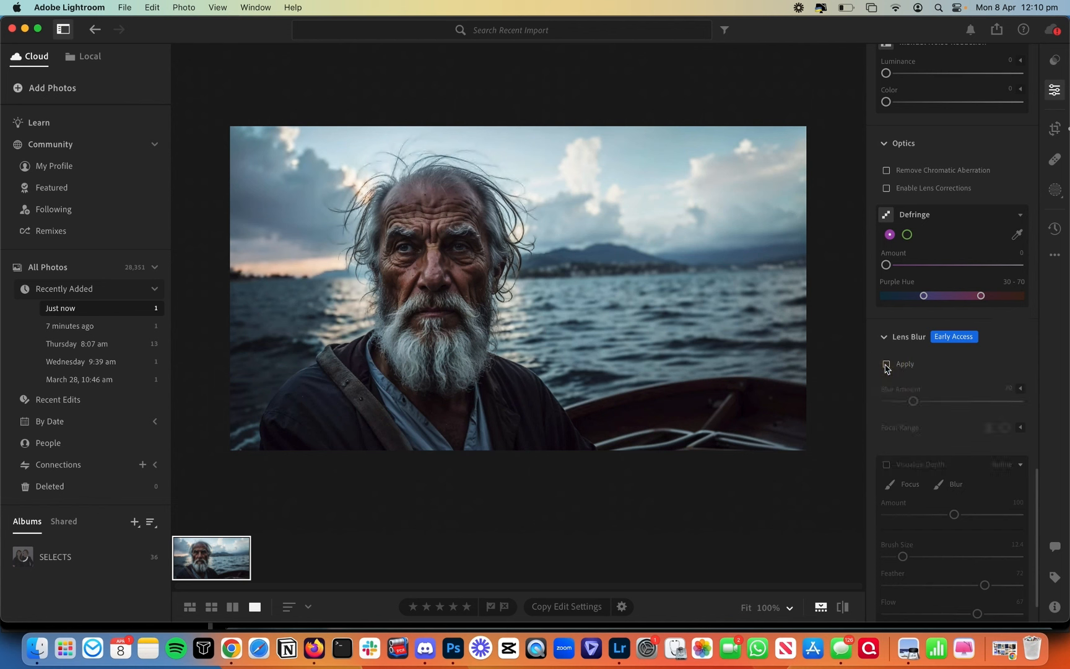
pyautogui.click(886, 365)
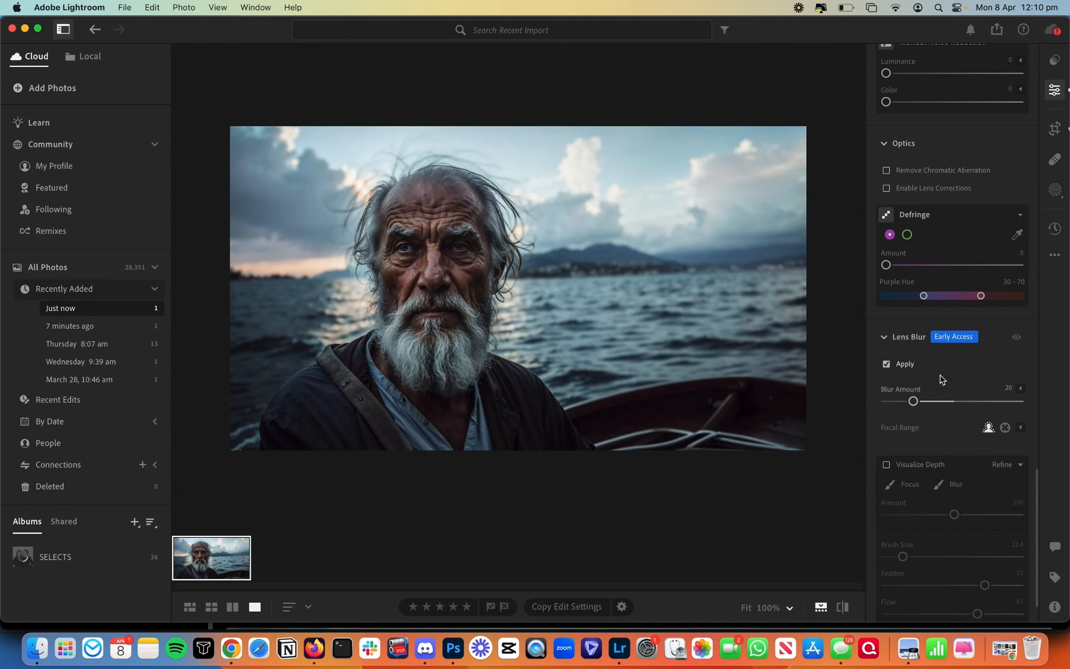
pyautogui.click(887, 365)
pyautogui.click(886, 365)
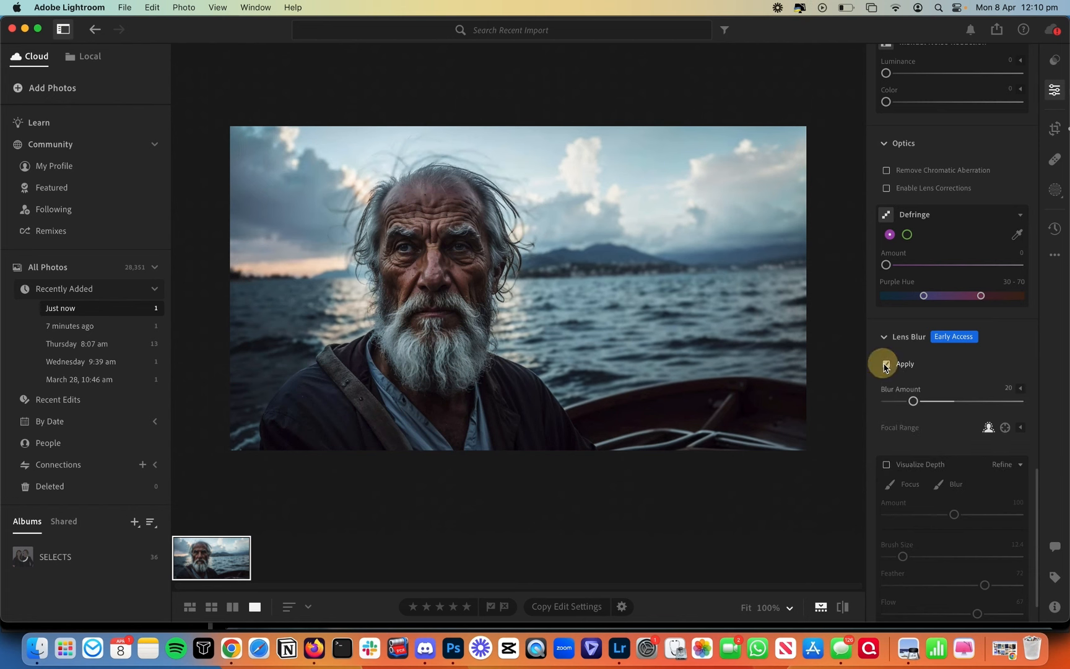
pyautogui.click(886, 366)
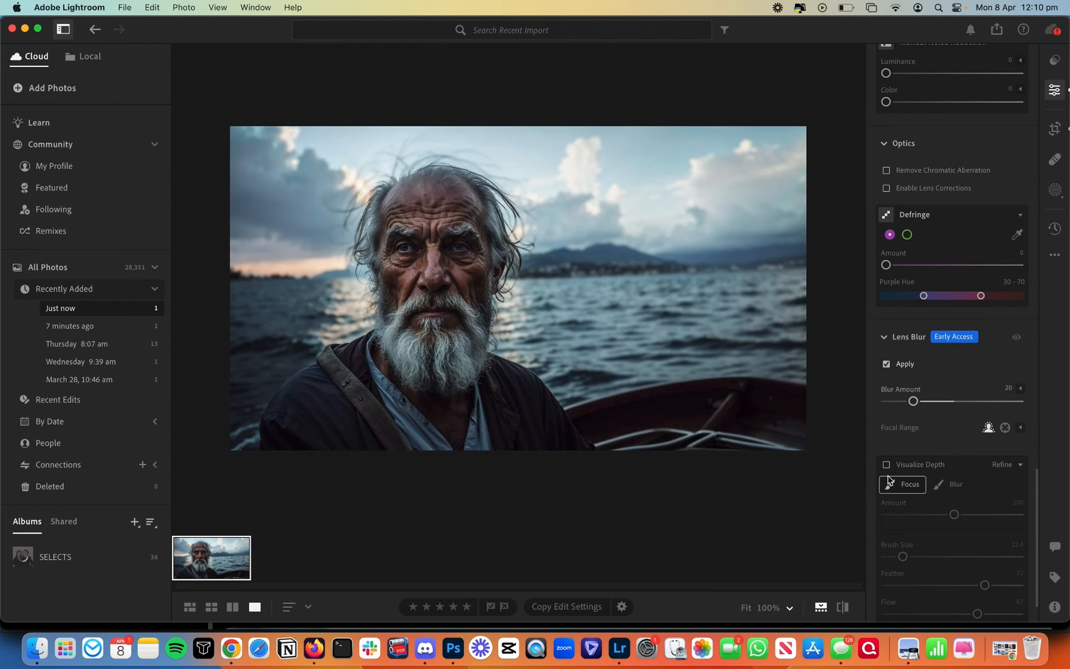
# Step: Visualize the Lens Blur depth and set up the Focus refinement brush with a brush size of 2.1
pyautogui.scroll(-2, 889, 471)
pyautogui.click(890, 401)
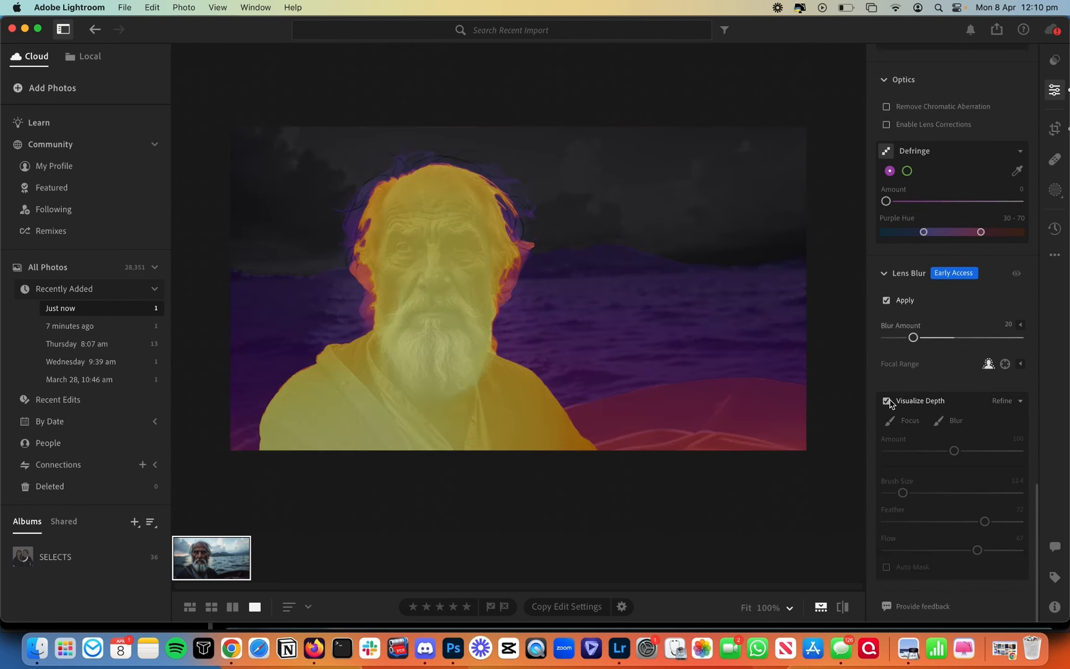
pyautogui.click(900, 424)
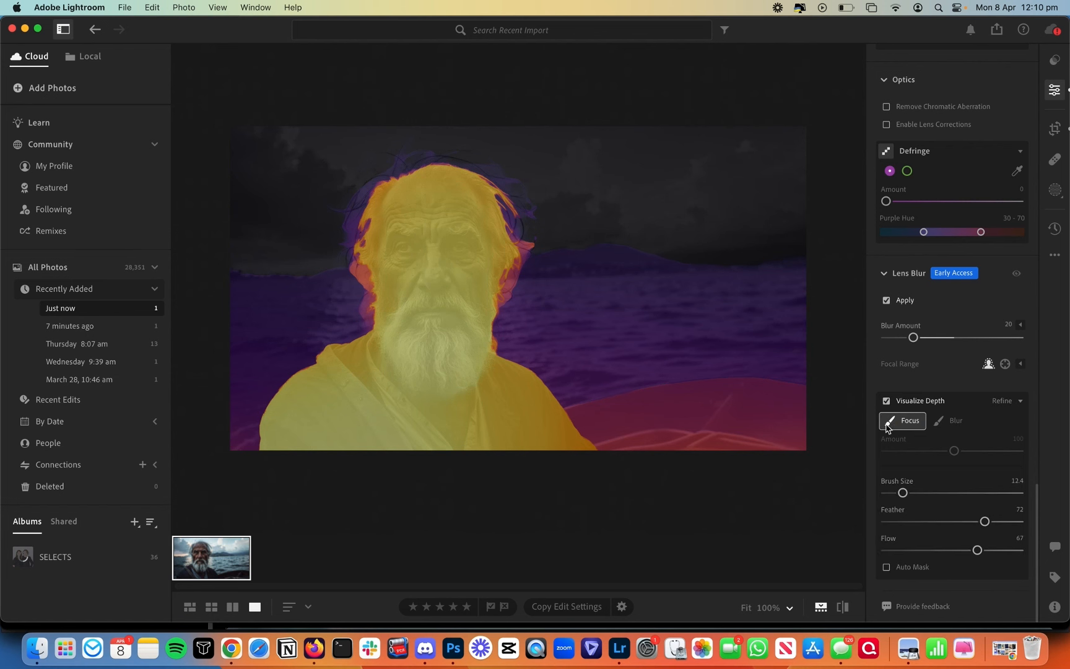
pyautogui.moveTo(902, 493); pyautogui.dragTo(890, 495)
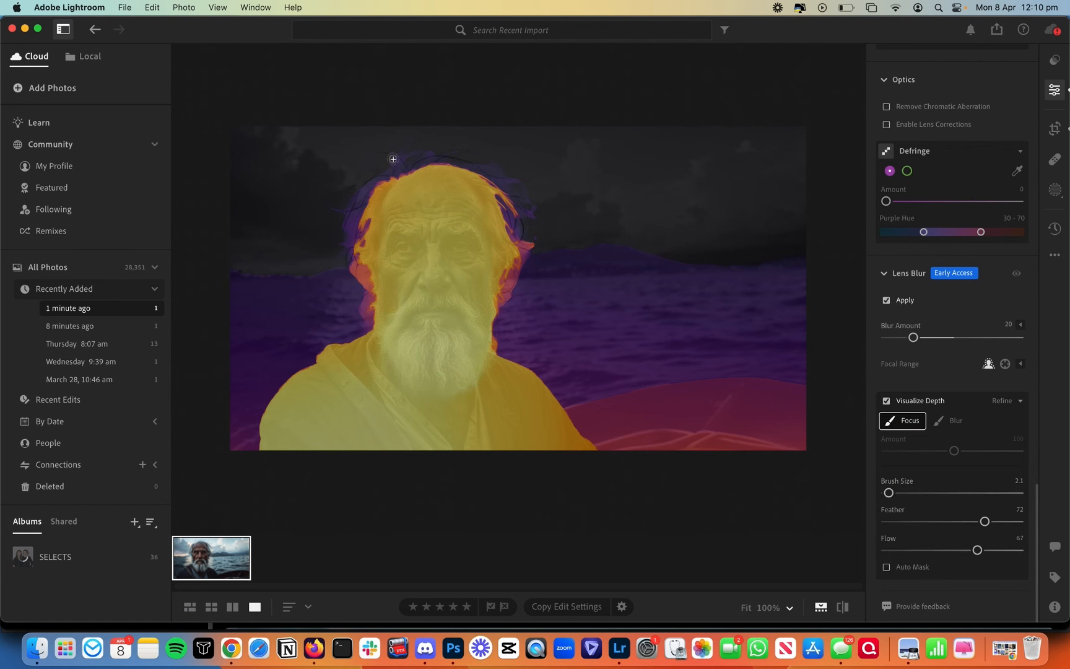
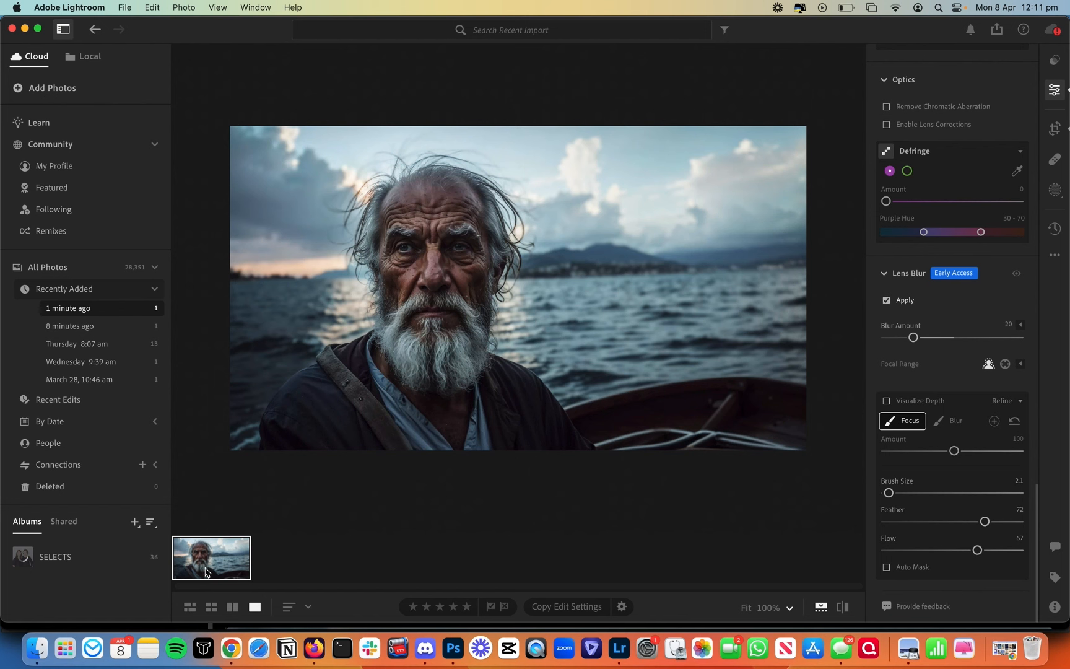
# Step: Export the finished portrait as JPG (Large) into the Last Fisher of Paros folder
pyautogui.rightClick(207, 571)
pyautogui.moveTo(302, 368)
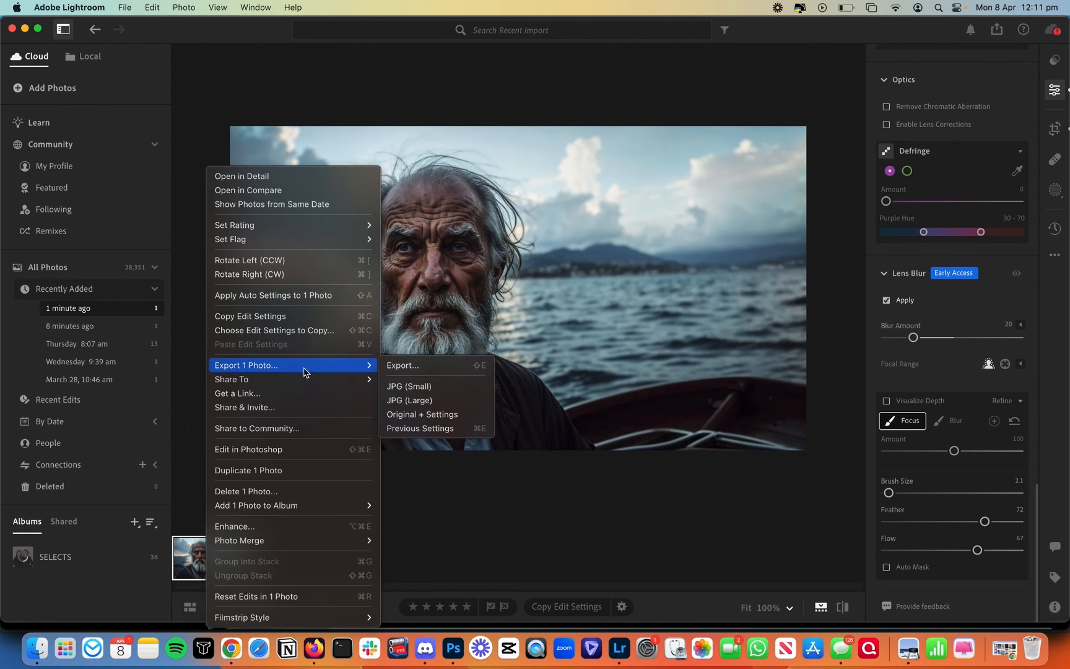
pyautogui.click(438, 402)
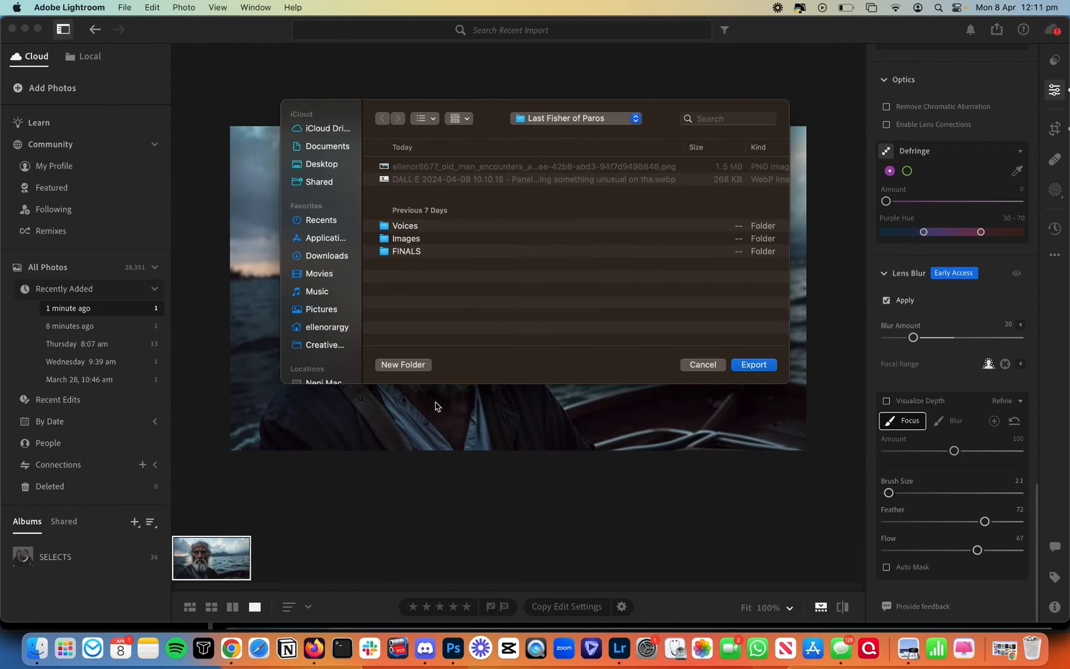
pyautogui.press('Return')
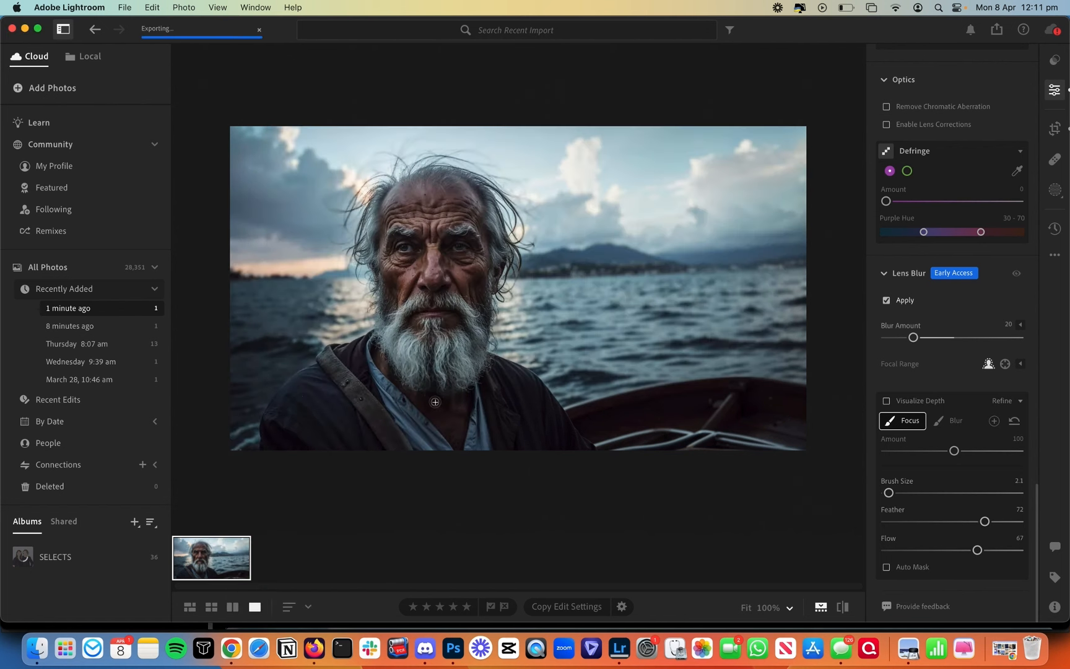
# Step: Switch to the Last Fisher of Paros folder in Finder and move the old man PNG out from between the sketch and the exported JPG
pyautogui.click(37, 649)
pyautogui.click(530, 106)
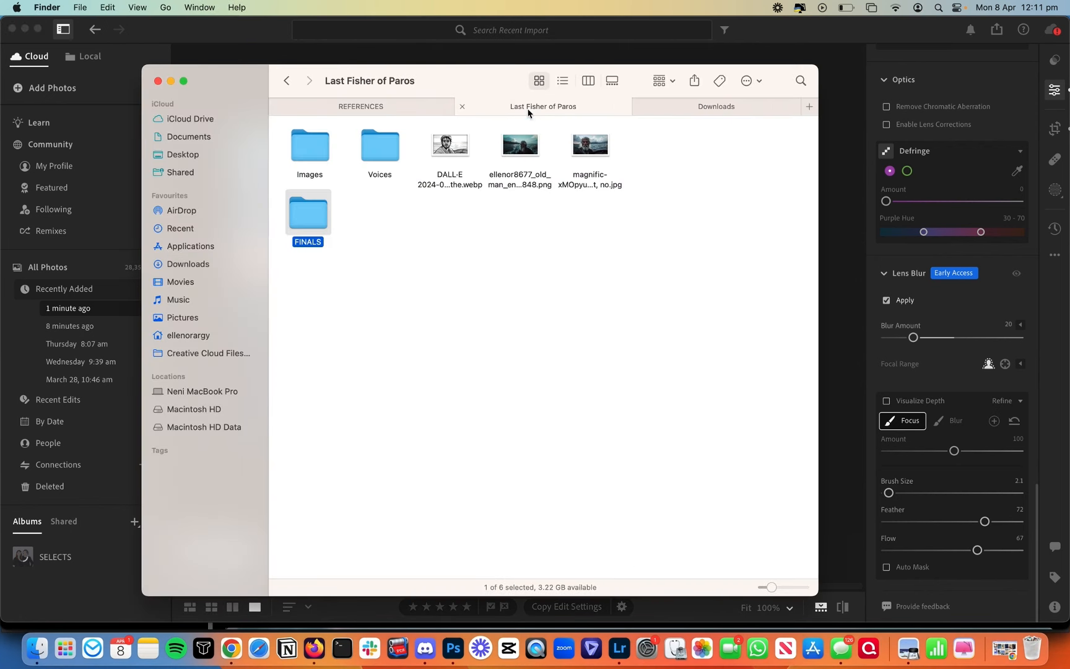
pyautogui.moveTo(528, 148); pyautogui.dragTo(449, 208)
# Step: Preview the DALL-E Panel 3 sketch and the exported portrait full size, alternating between them to compare composition
pyautogui.press('space')
pyautogui.click(452, 151)
pyautogui.press('space')
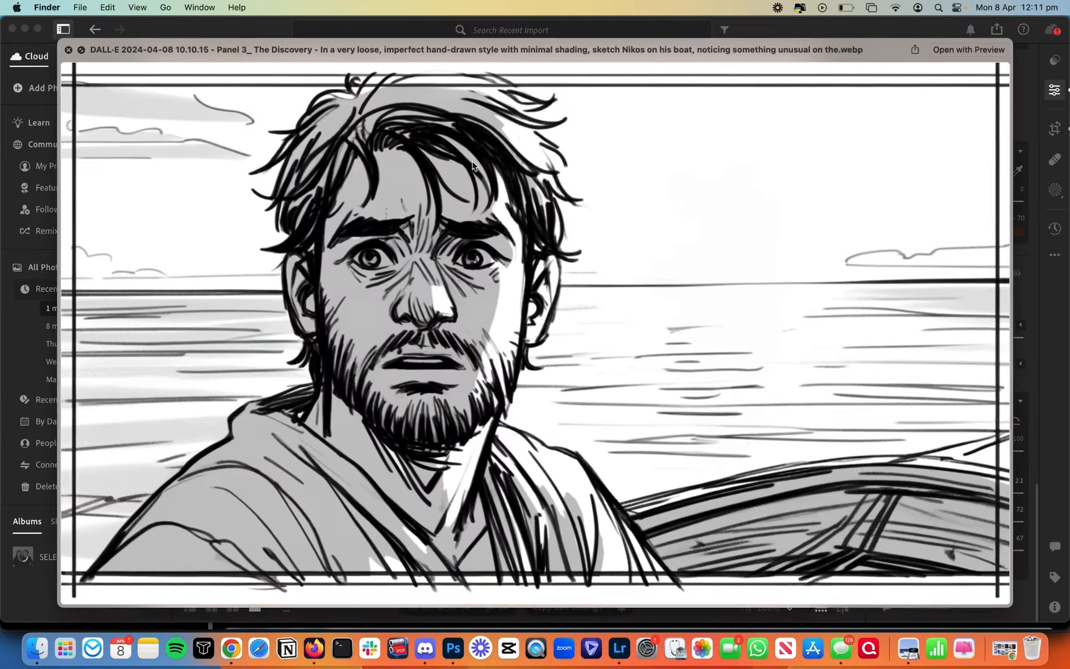
pyautogui.press('Right')
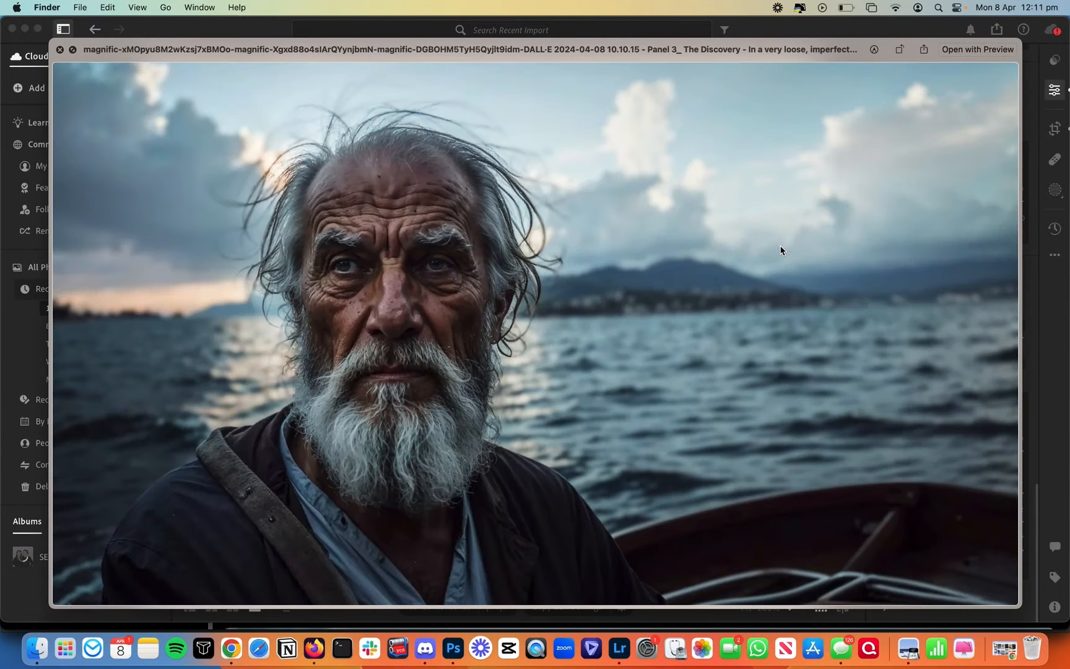
pyautogui.press('Left')
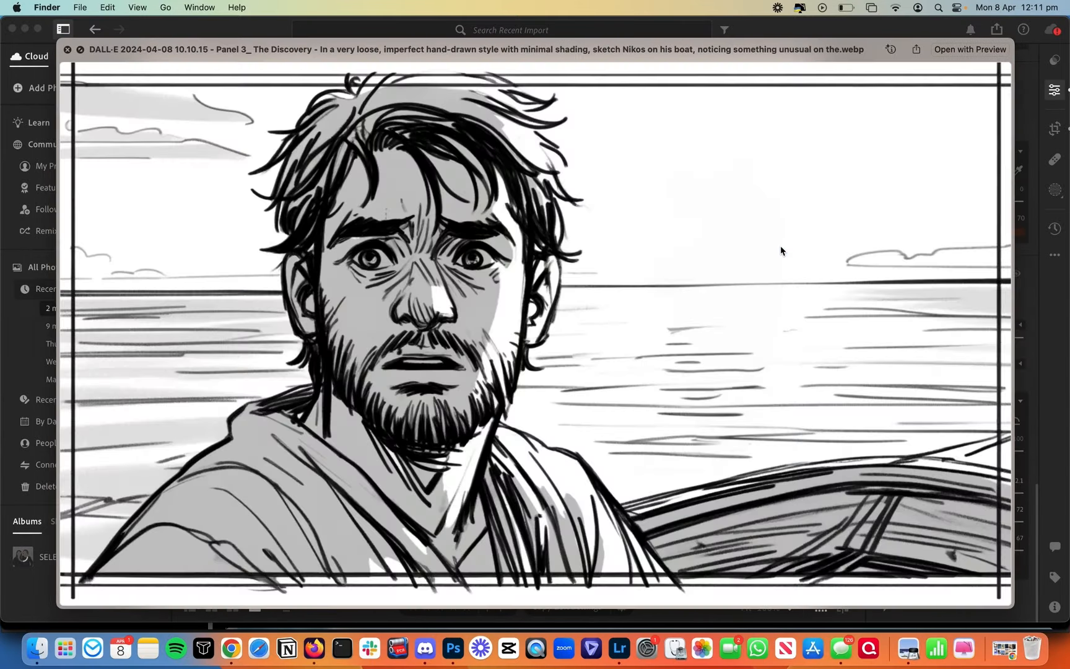
pyautogui.press('Right')
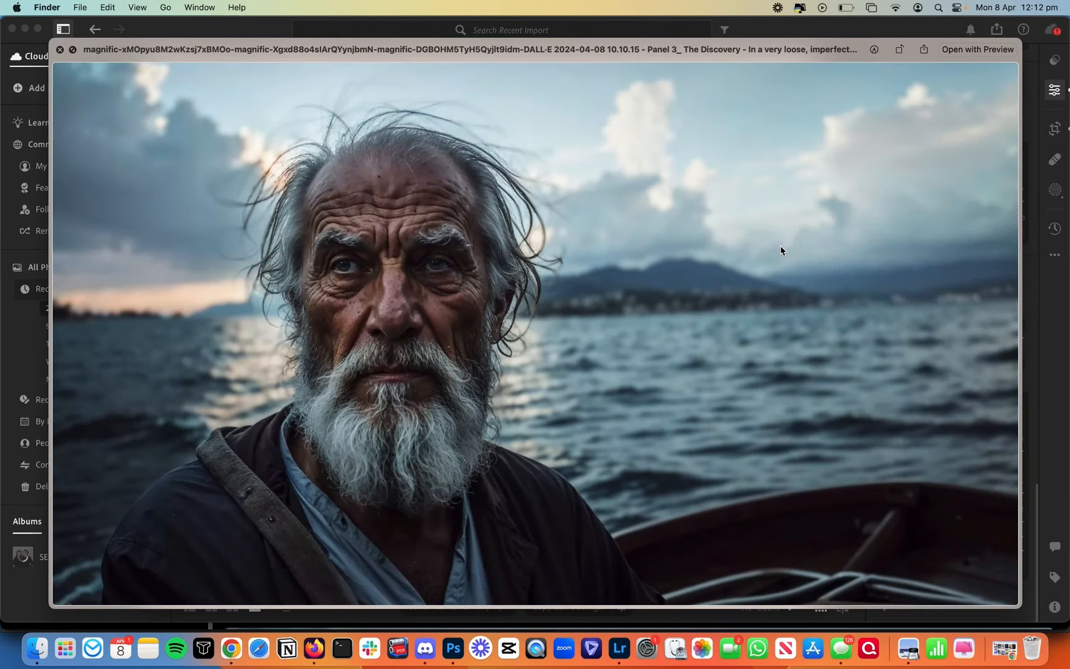
pyautogui.press('Left')
pyautogui.press('Right')
pyautogui.press('Left')
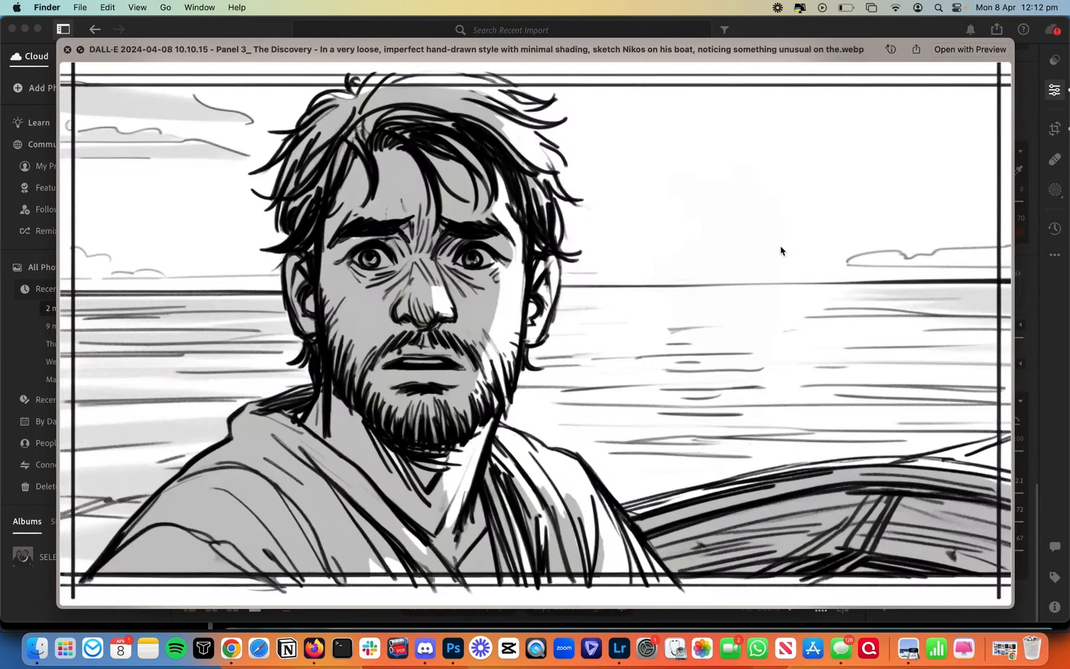
pyautogui.press('Right')
pyautogui.press('space')
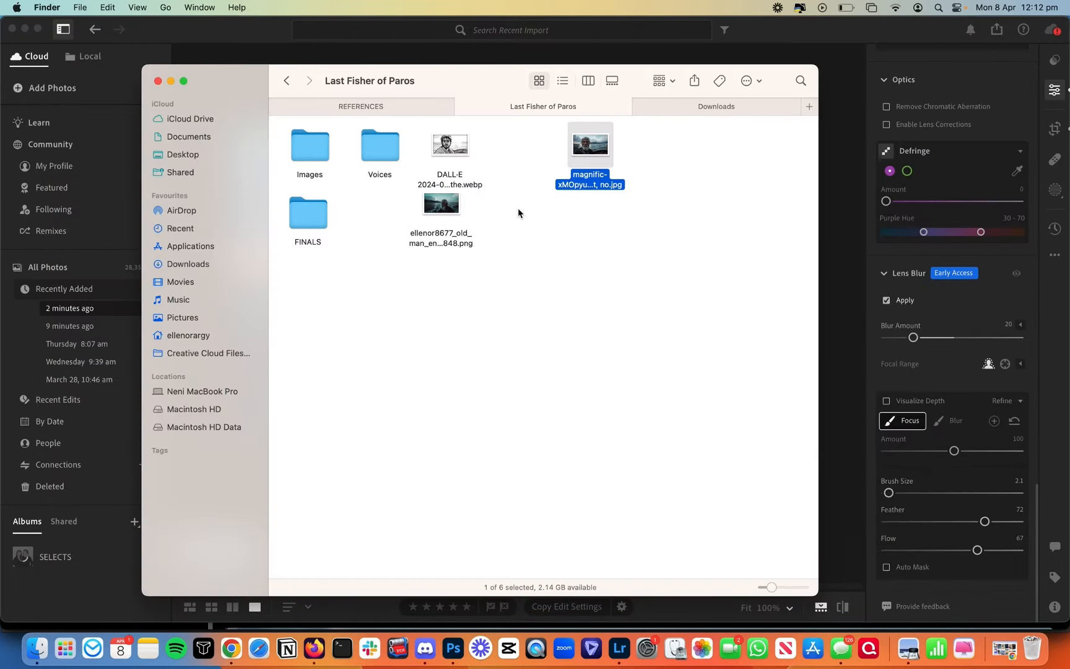
# Step: Preview the old man PNG that served as the style reference
pyautogui.click(434, 211)
pyautogui.press('space')
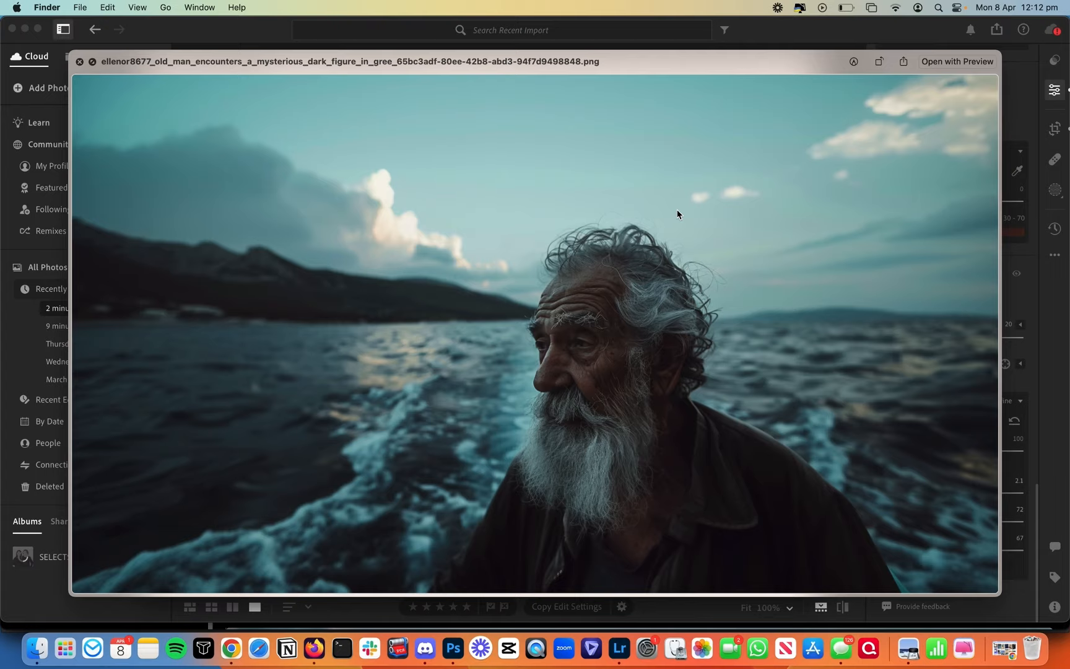
pyautogui.press('space')
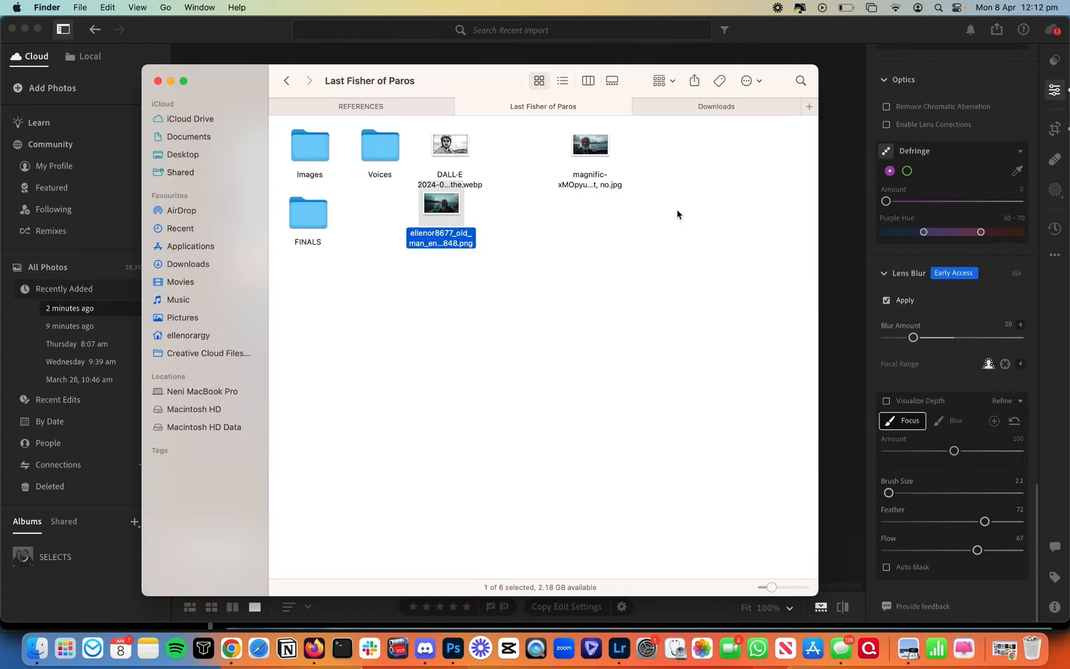
# Step: Switch to Magnific in Chrome, change the magic spell to Style Transfer and clear the old prompt
pyautogui.click(231, 649)
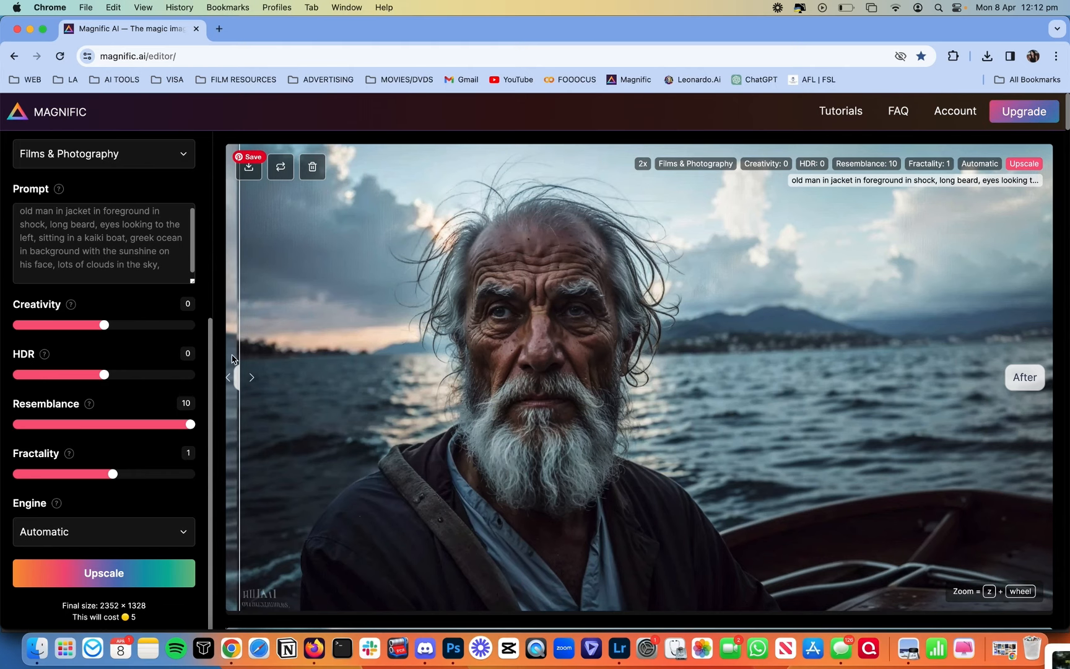
pyautogui.scroll(5, 179, 339)
pyautogui.click(88, 216)
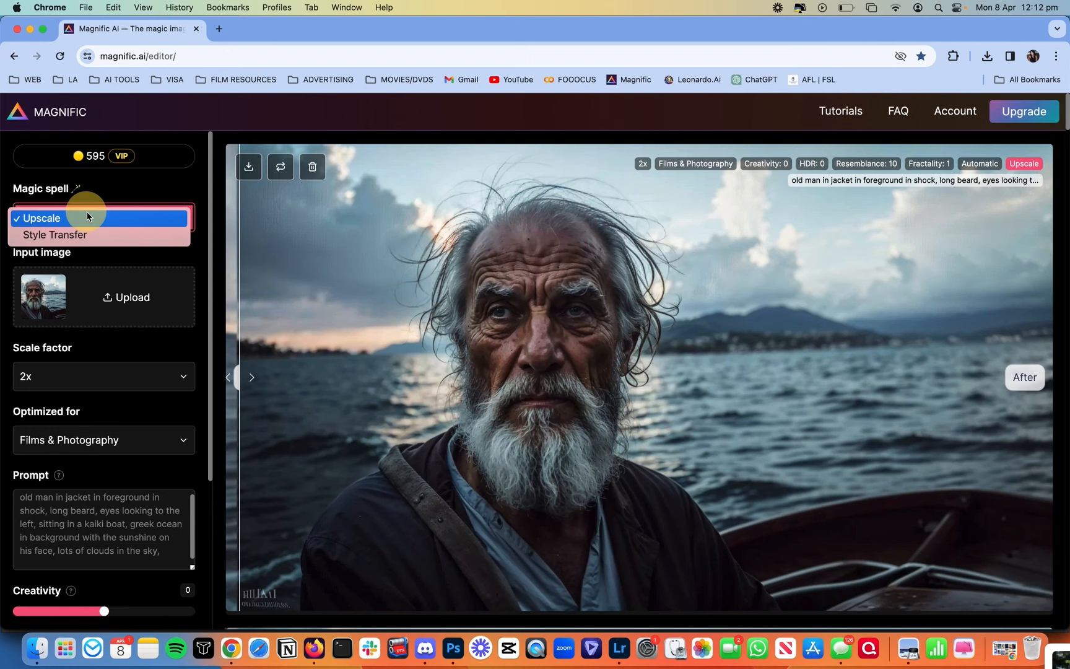
pyautogui.click(90, 233)
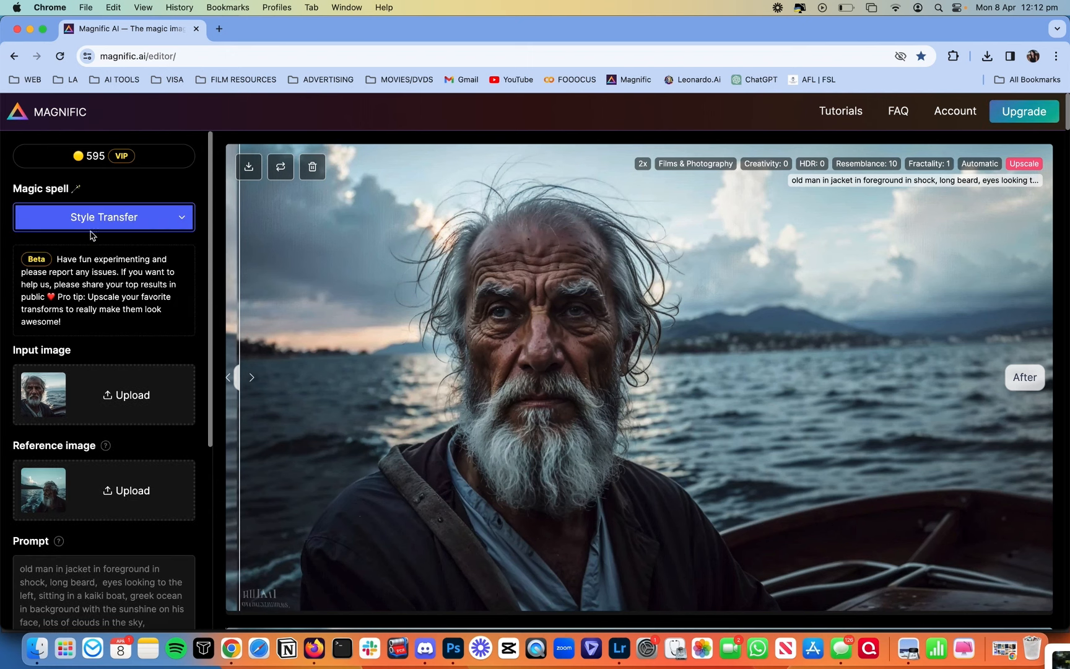
pyautogui.tripleClick(135, 577)
pyautogui.press('BackSpace')
# Step: Preview the DALL-E sketch of a small robot meeting a boy from the Storyboards folder and load it as Magnific's input image
pyautogui.press('super+Tab')
pyautogui.click(599, 216)
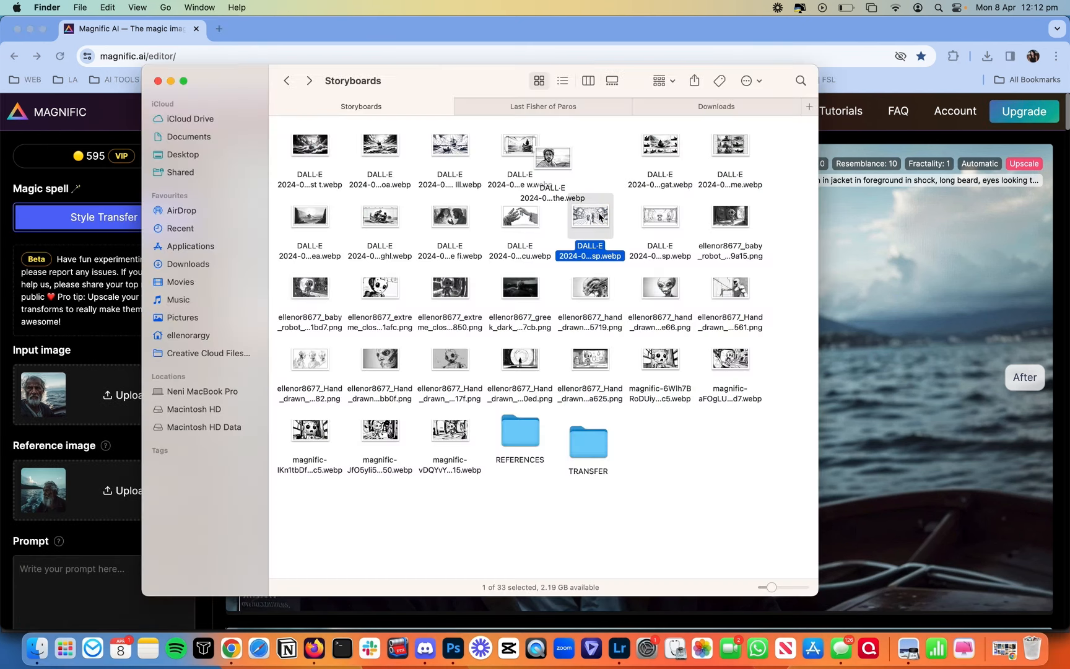
pyautogui.press('space')
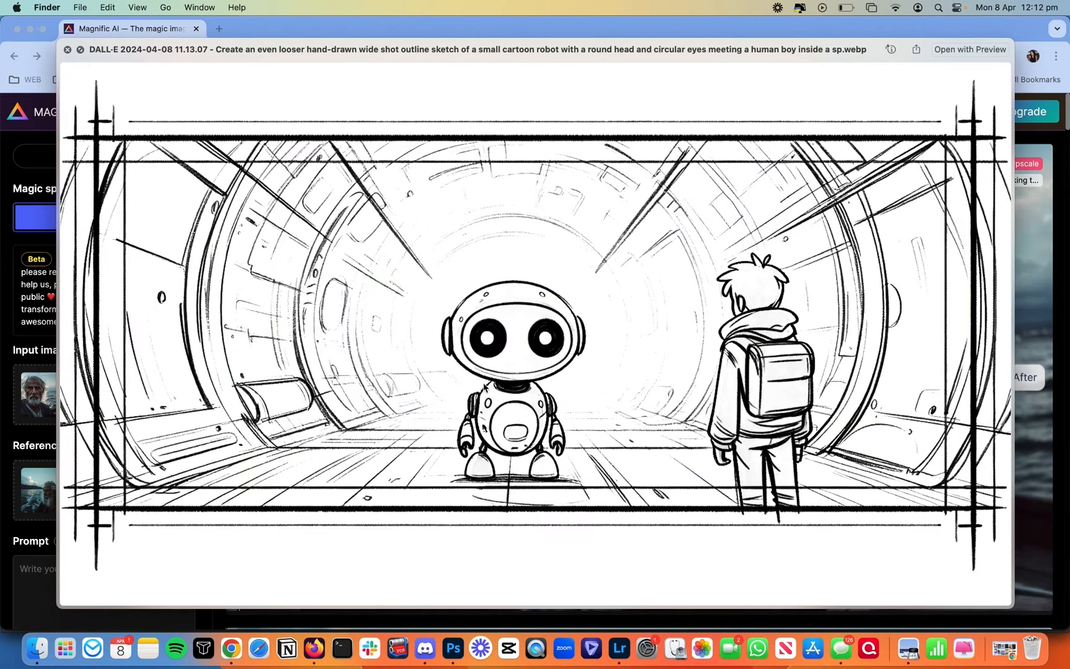
pyautogui.press('space')
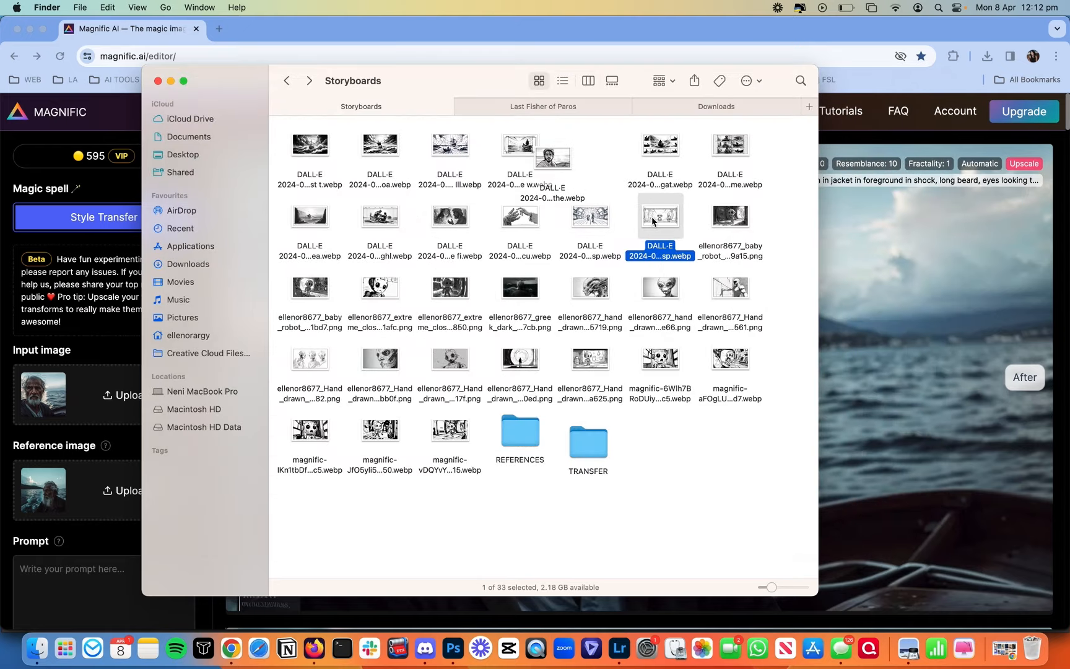
pyautogui.moveTo(673, 224)
pyautogui.mouseDown()
pyautogui.moveTo(656, 214)
pyautogui.moveTo(9, 387)
pyautogui.moveTo(43, 396)
pyautogui.mouseUp()
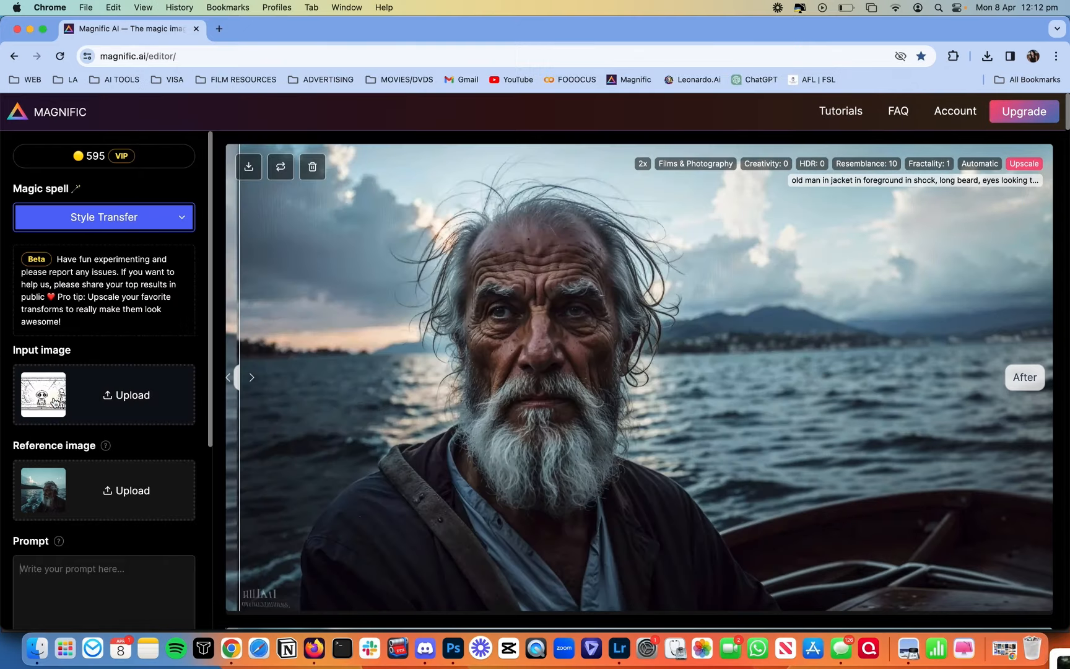
# Step: Switch to Discord's storyboards channel and submit a Midjourney /imagine prompt reading "space ship interior, young boy, cute robot"
pyautogui.click(425, 649)
pyautogui.click(478, 589)
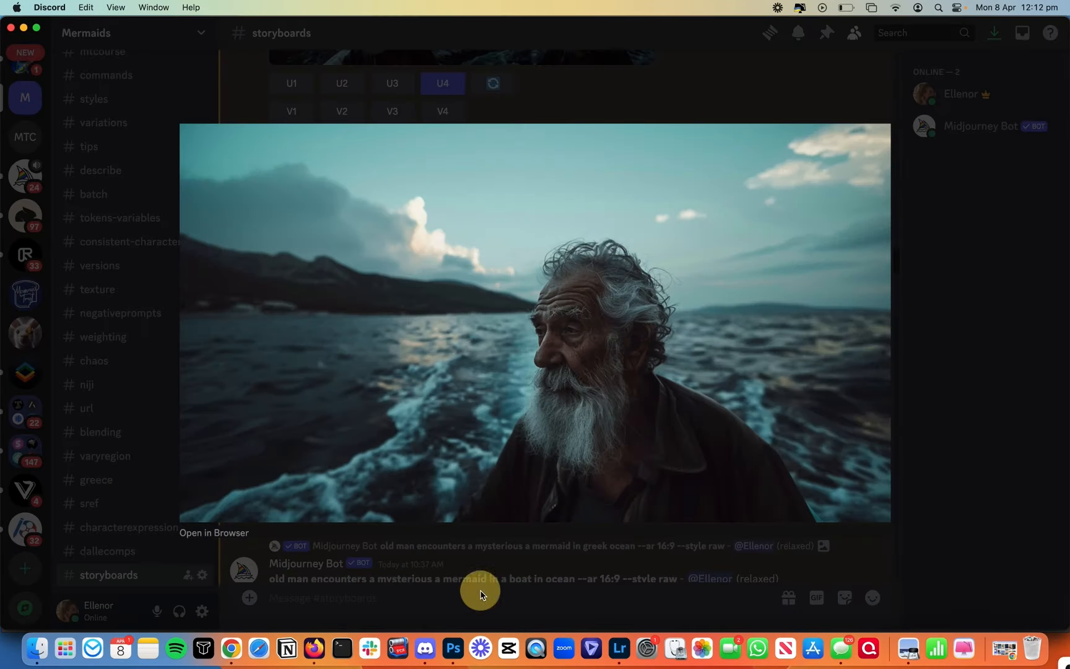
pyautogui.click(480, 602)
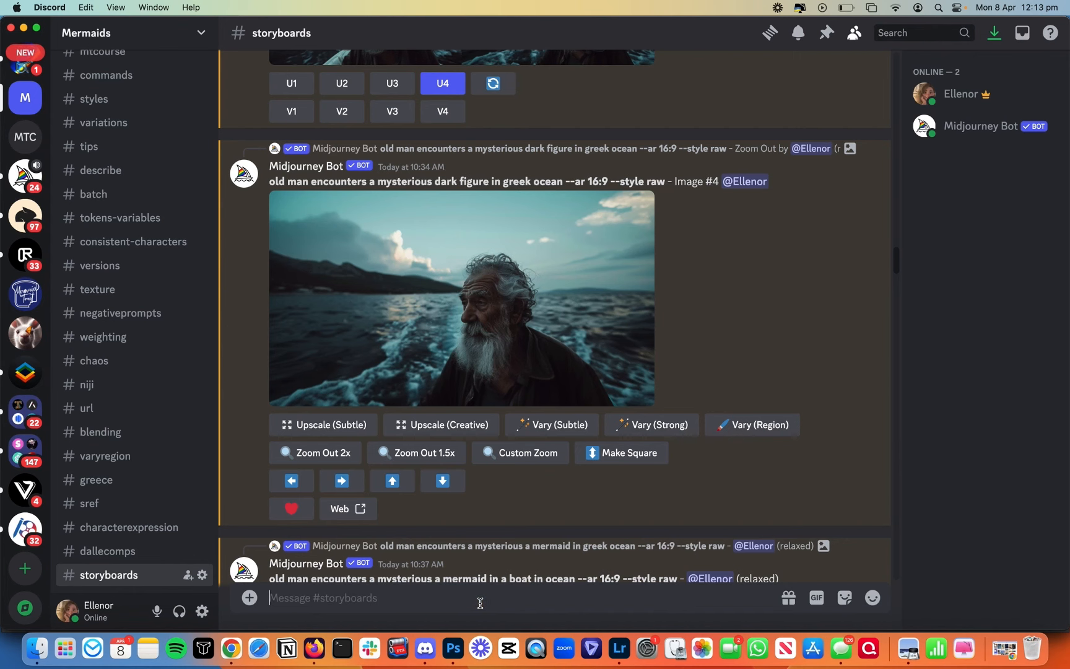
pyautogui.write('/')
pyautogui.click(525, 335)
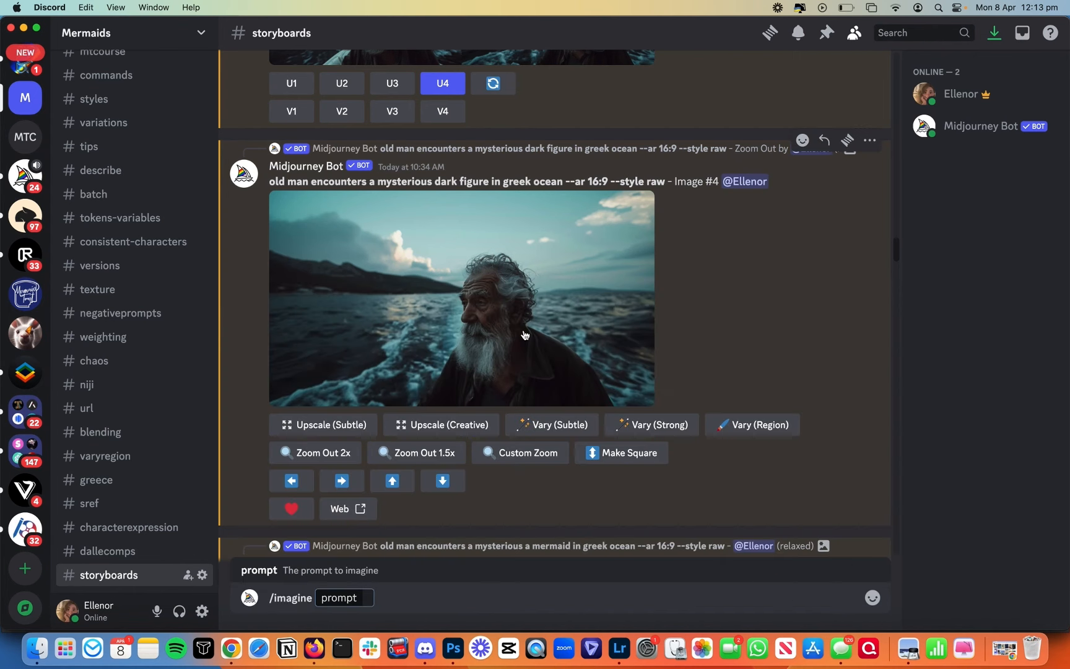
pyautogui.write('space s')
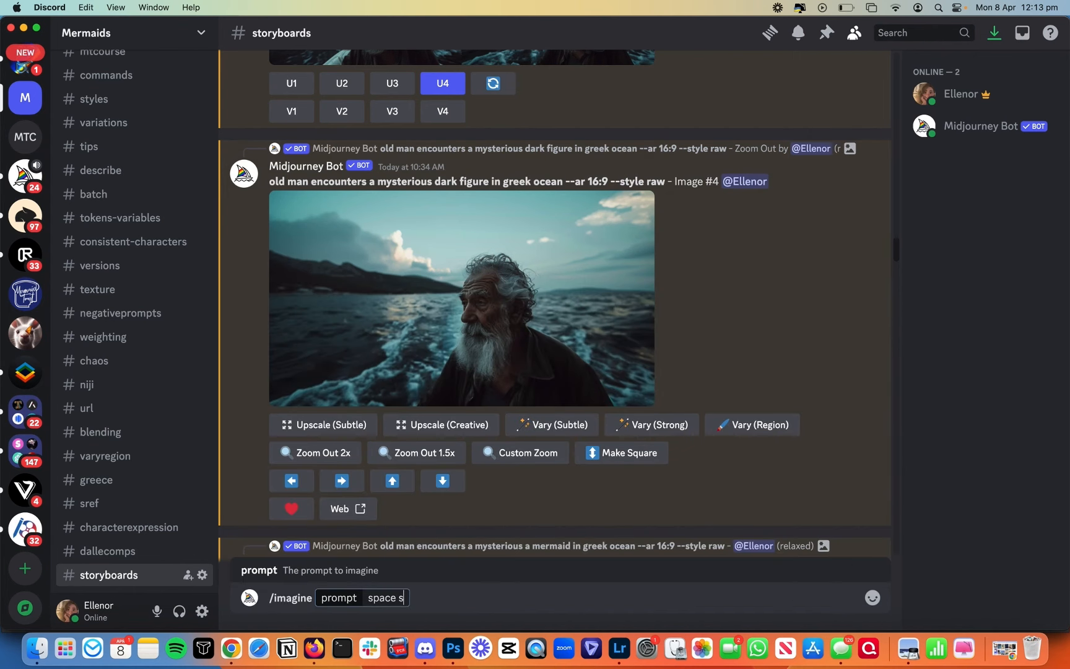
pyautogui.write('hip interior, yo')
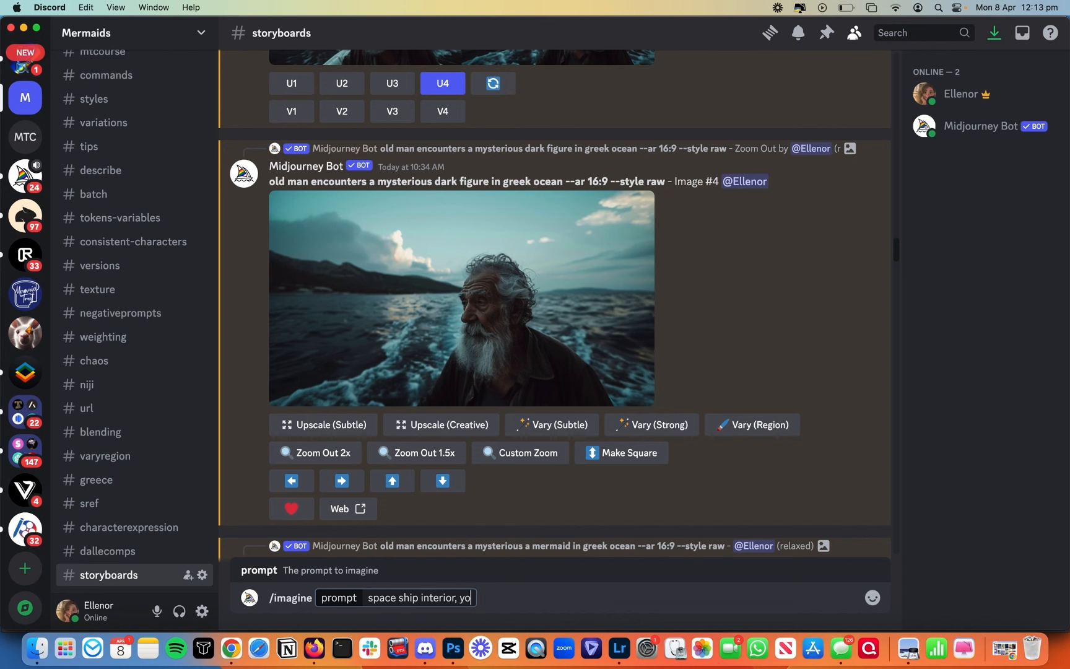
pyautogui.write('ung boy, cute robot')
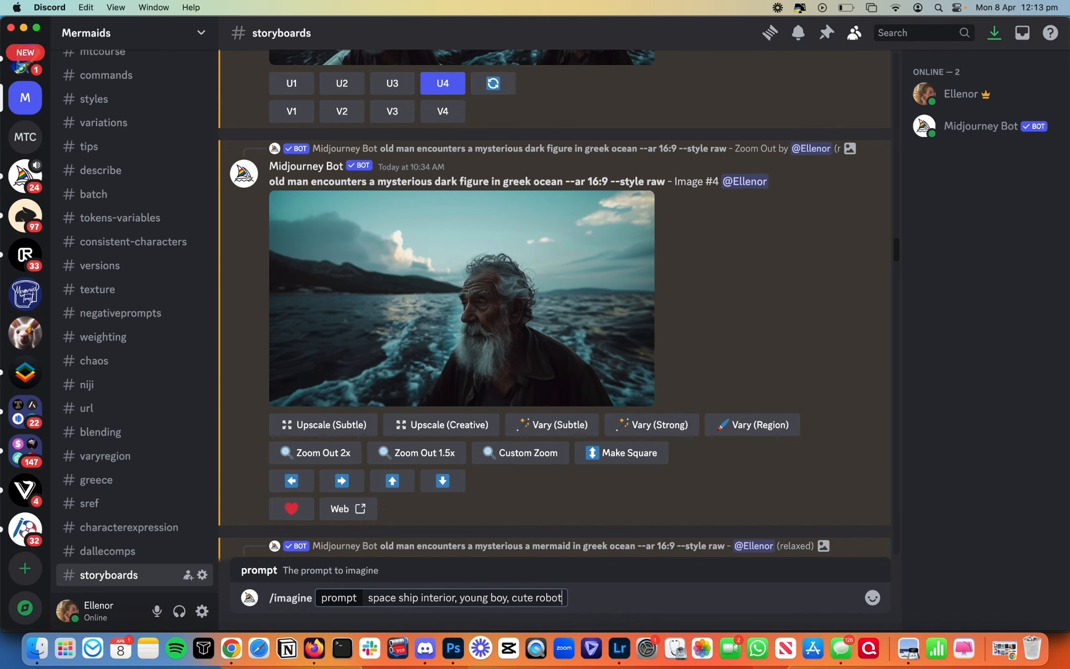
pyautogui.press('Return')
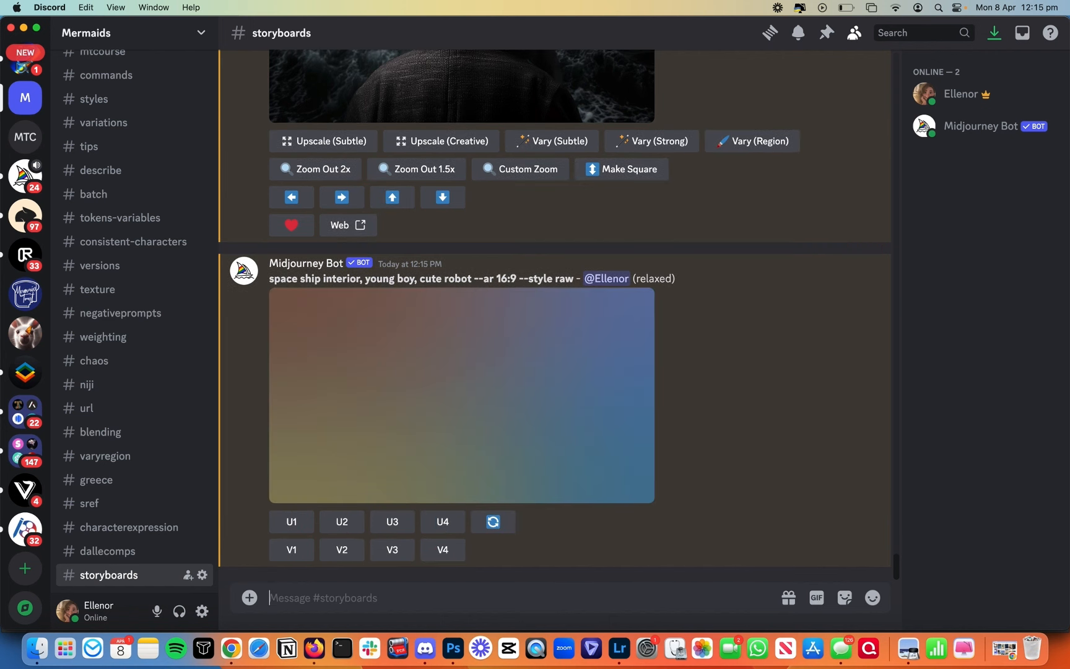
# Step: Enlarge the grid of spaceship, boy and robot images to inspect it, and upscale the first variation
pyautogui.click(369, 343)
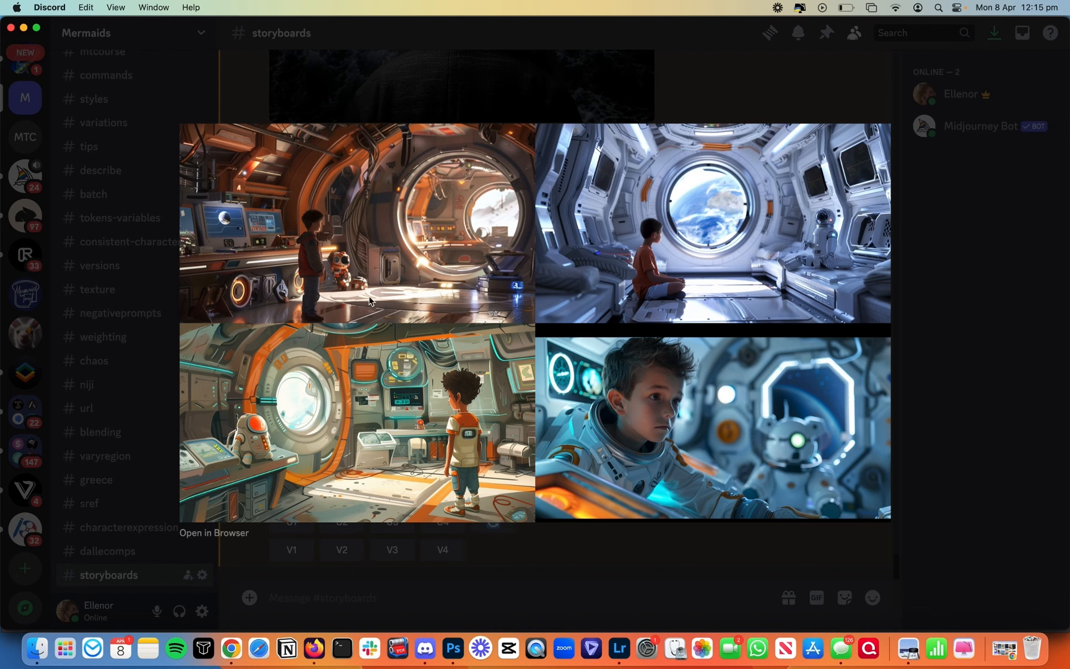
pyautogui.click(563, 562)
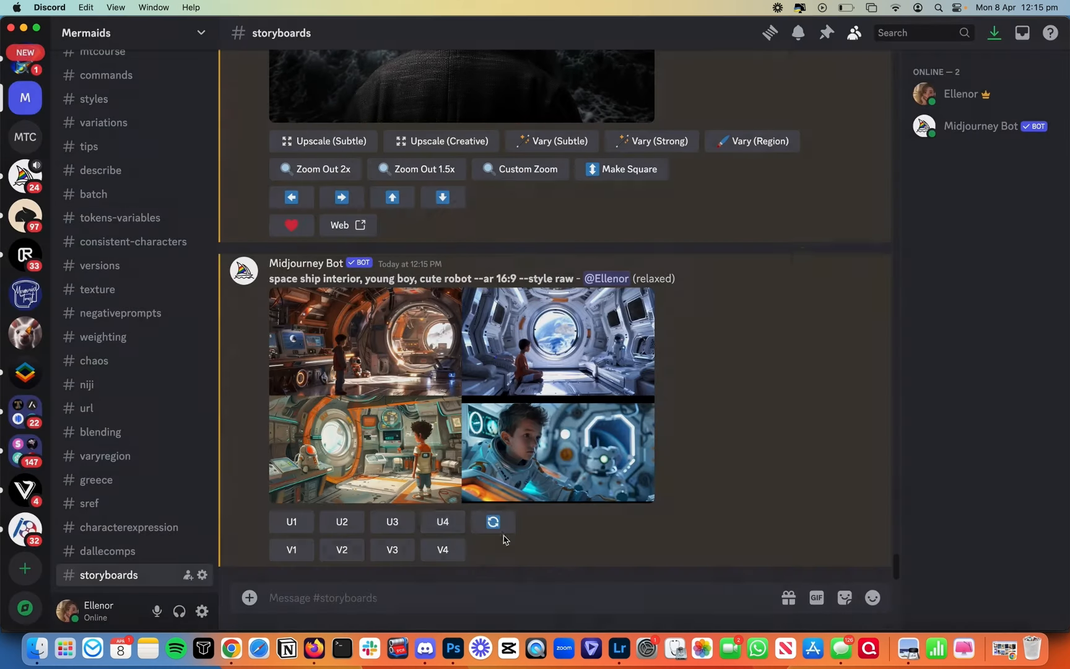
pyautogui.click(291, 522)
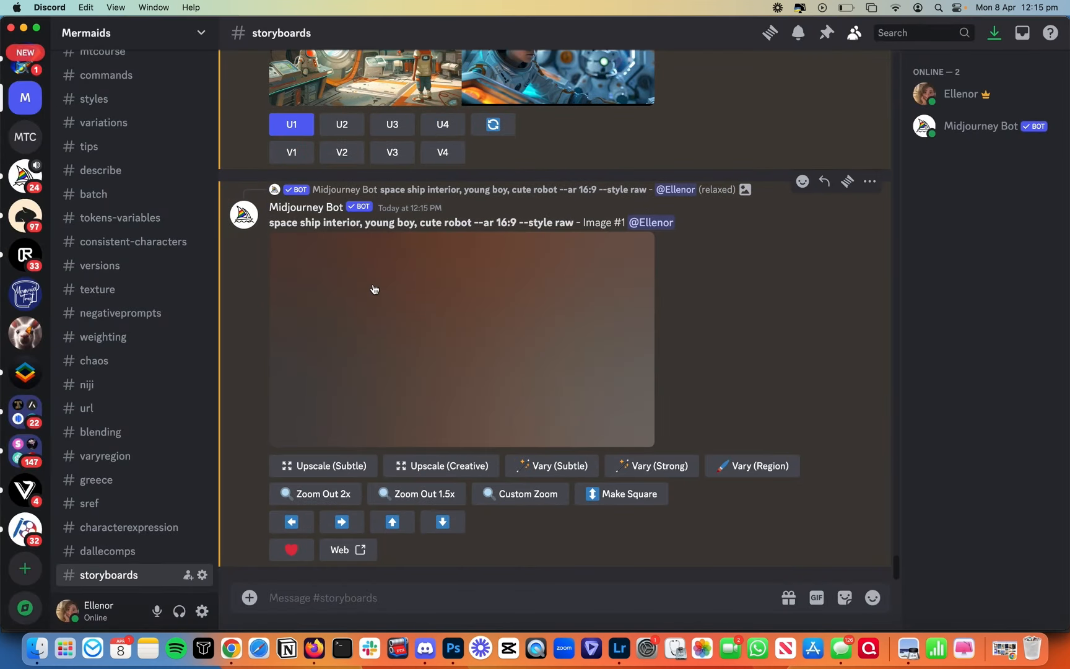
# Step: Open the upscaled orange spaceship image in the browser and save it to the REFERENCES folder inside Storyboards
pyautogui.click(374, 290)
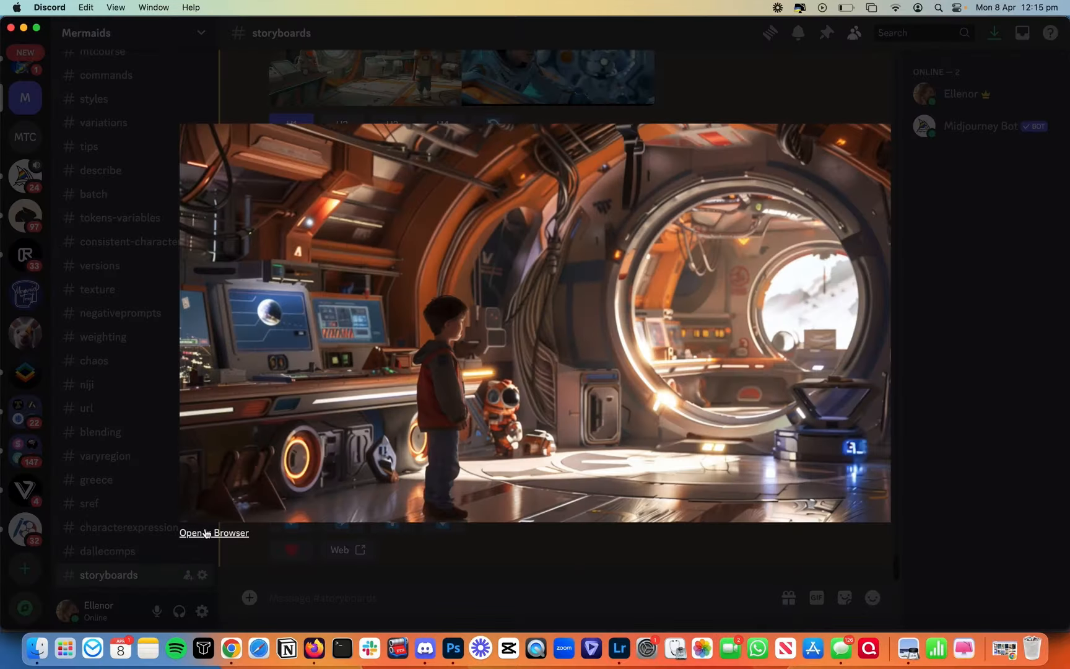
pyautogui.click(205, 534)
pyautogui.rightClick(573, 174)
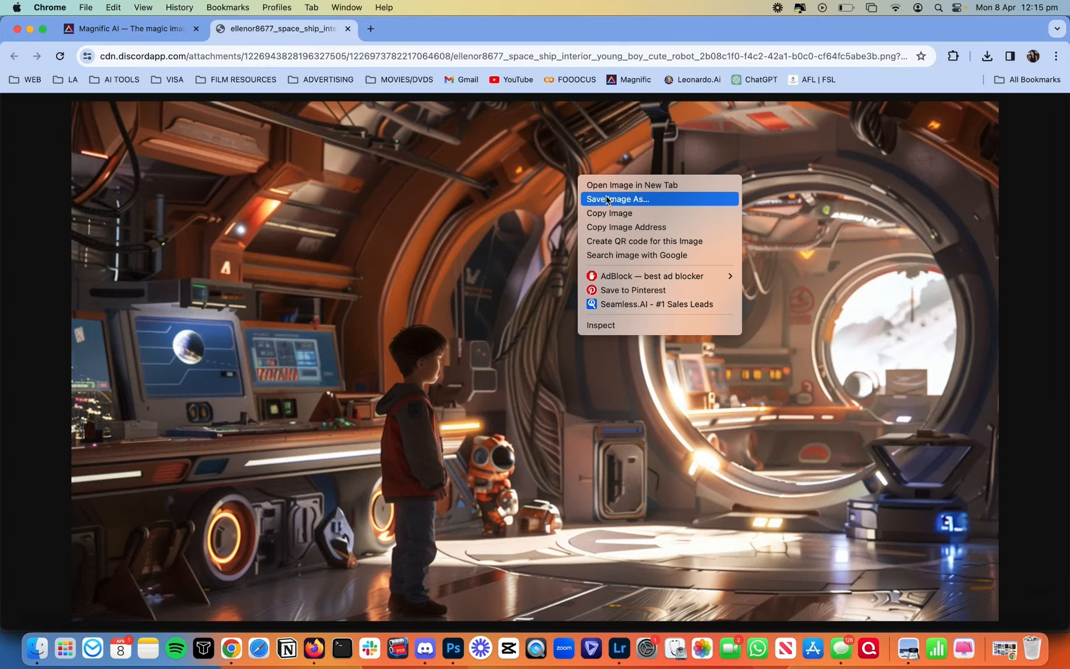
pyautogui.click(606, 199)
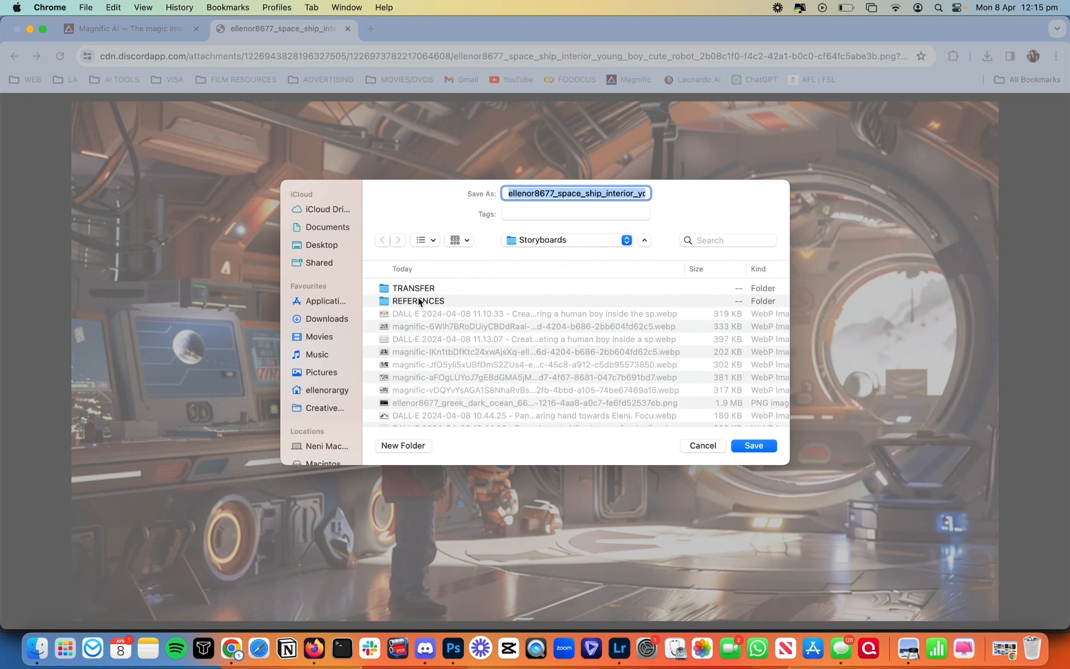
pyautogui.doubleClick(419, 302)
pyautogui.press('Return')
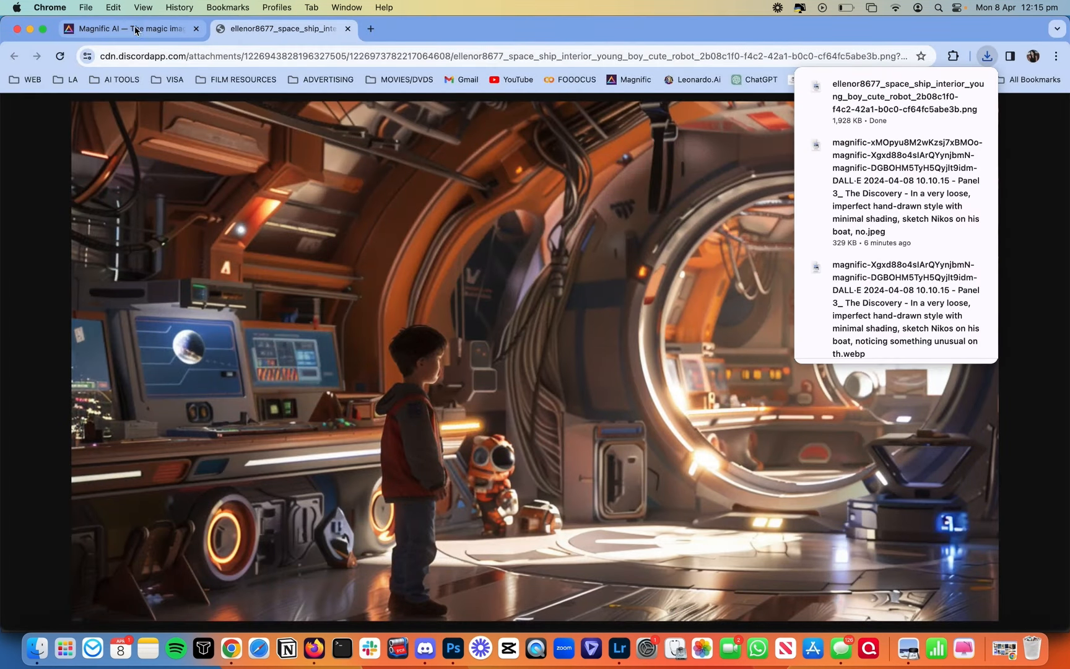
# Step: Return to Magnific and load the saved spaceship image from the REFERENCES folder as the reference image
pyautogui.click(135, 29)
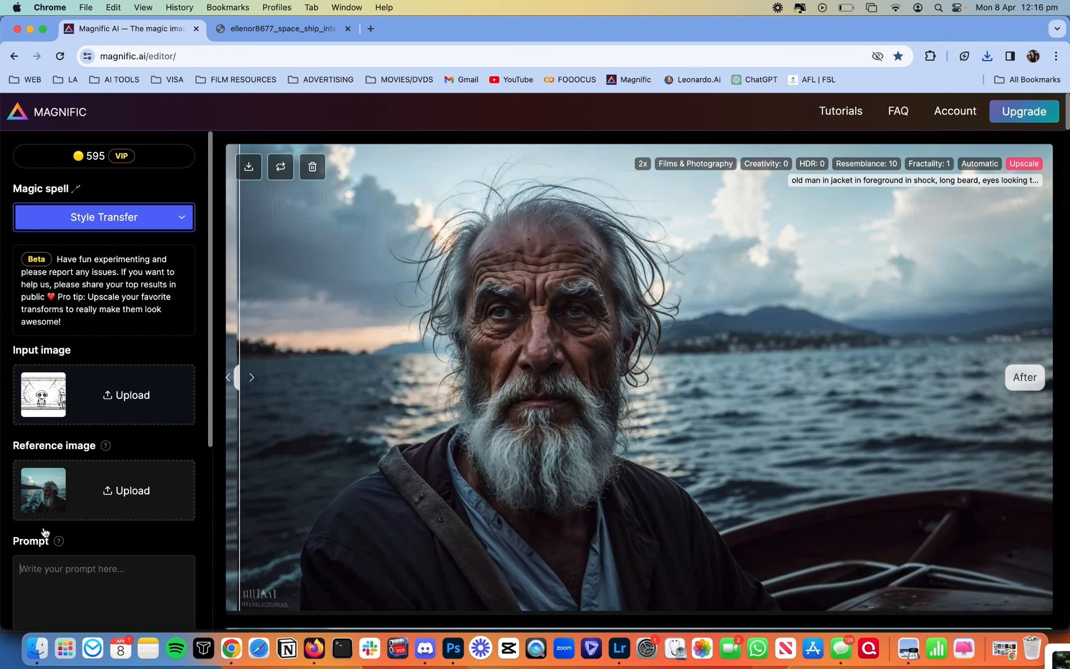
pyautogui.click(38, 648)
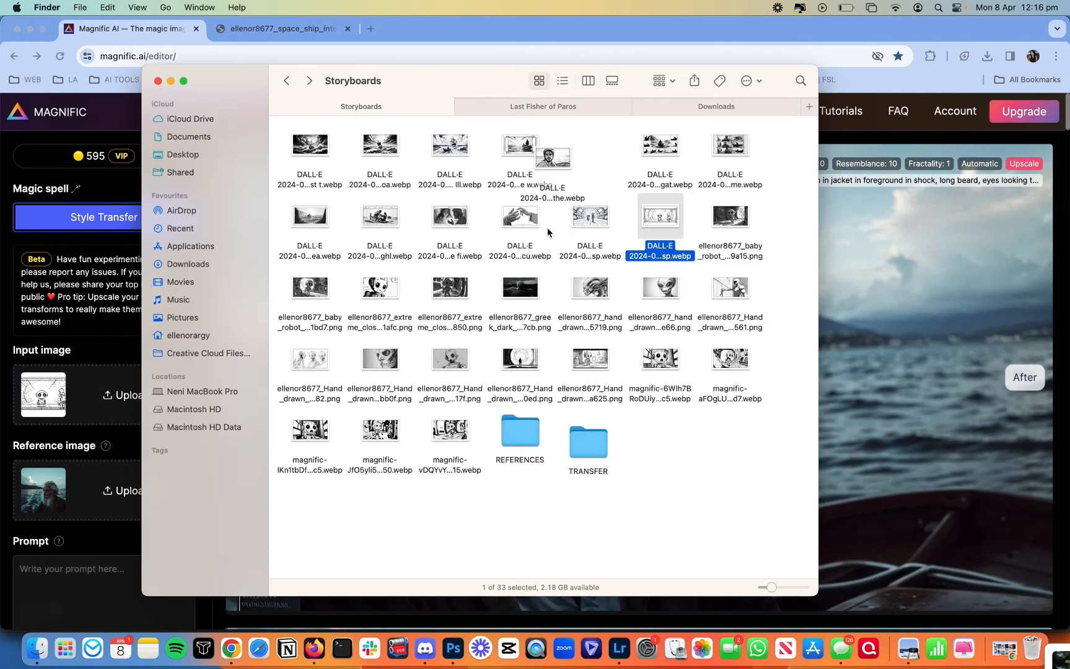
pyautogui.doubleClick(514, 433)
pyautogui.moveTo(662, 142); pyautogui.dragTo(95, 485)
# Step: Enter the Style Transfer prompt "young boy encounters a robot inside a space ship"
pyautogui.scroll(-3, 95, 485)
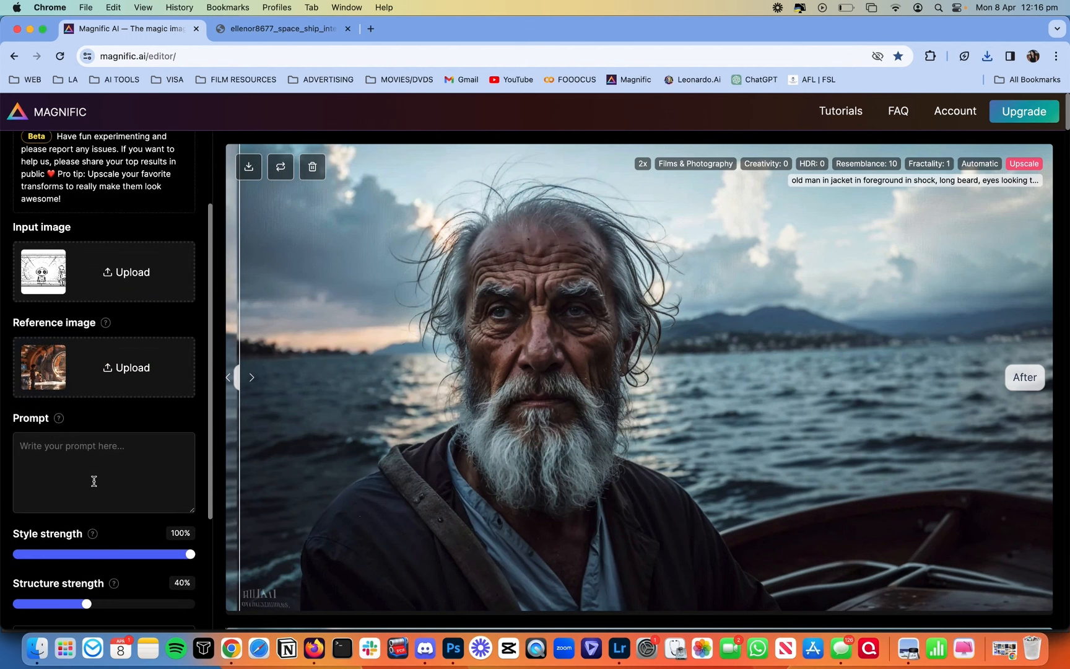
pyautogui.click(94, 481)
pyautogui.write('young boy encoun')
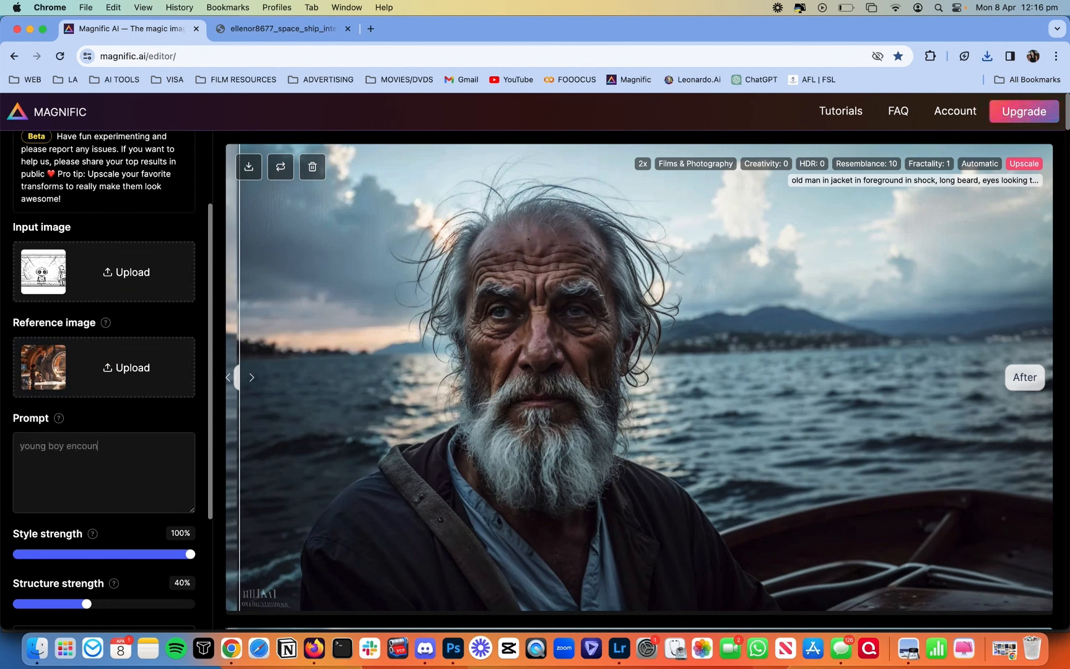
pyautogui.write('ters a robot')
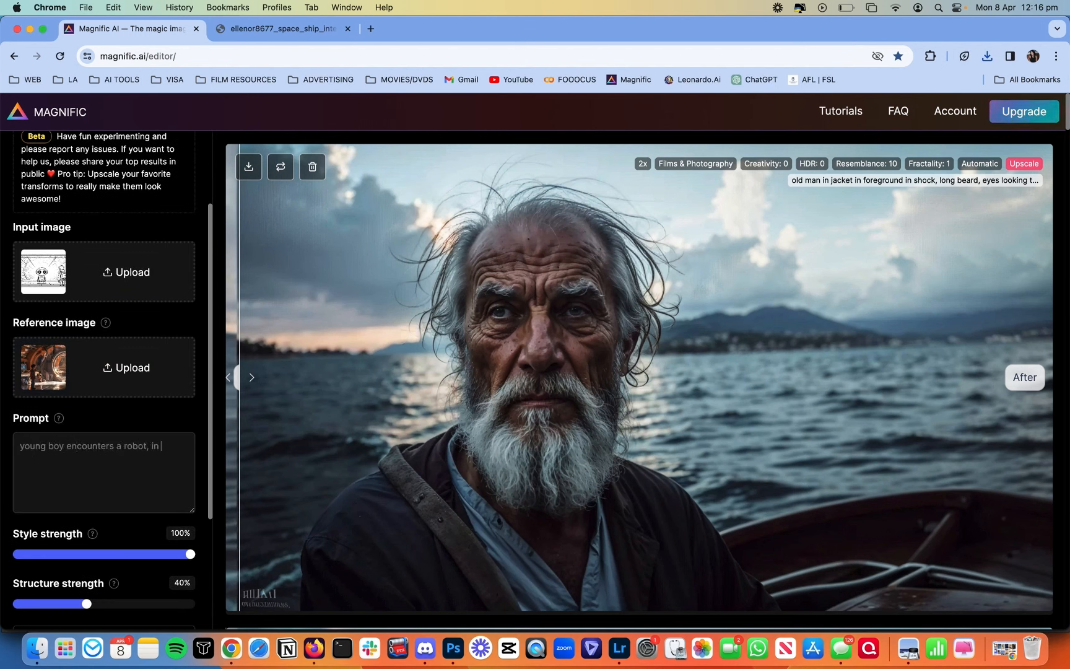
pyautogui.write(' insidde a space ship')
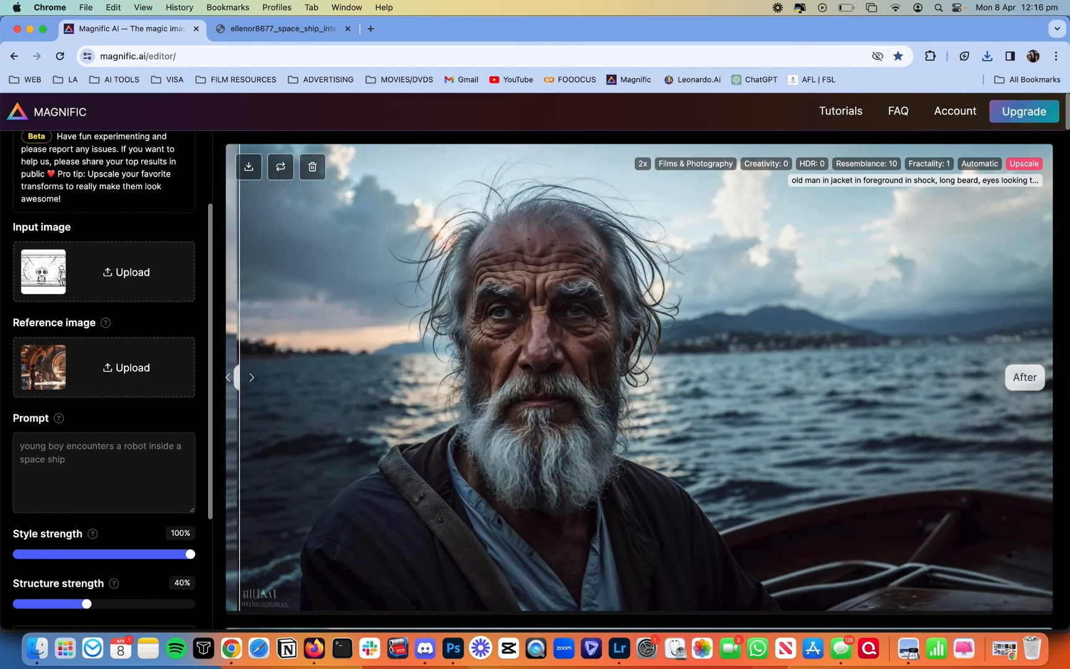
# Step: Set the structure strength to 85% and run the transform with Faithful flavor and the Real engine
pyautogui.scroll(-5, 97, 519)
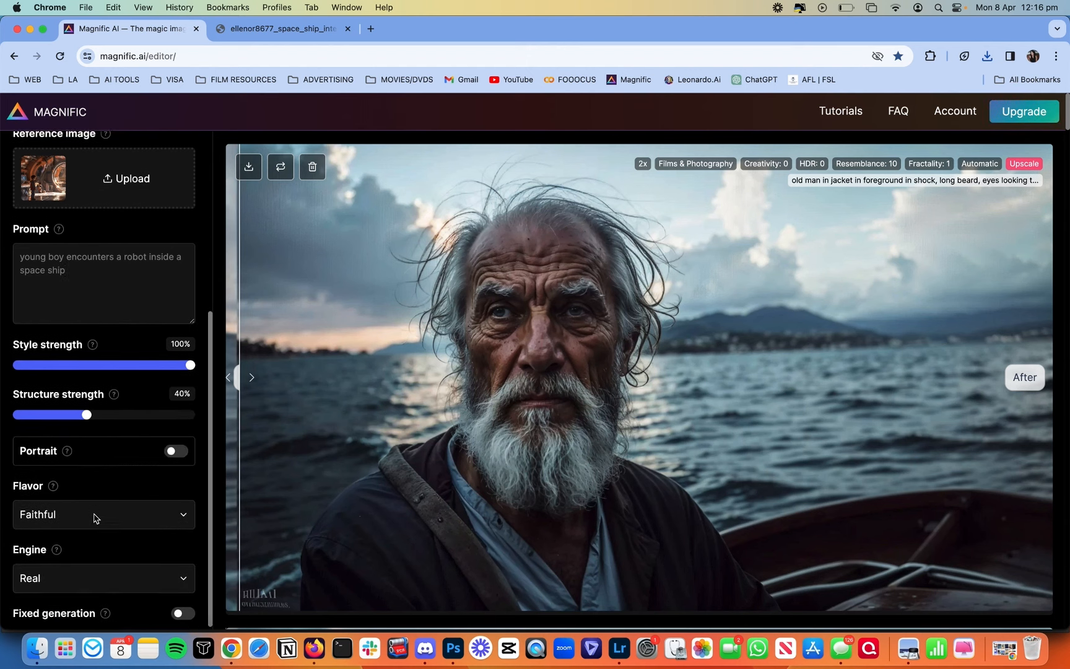
pyautogui.moveTo(103, 398); pyautogui.dragTo(162, 400)
pyautogui.scroll(-1, 122, 445)
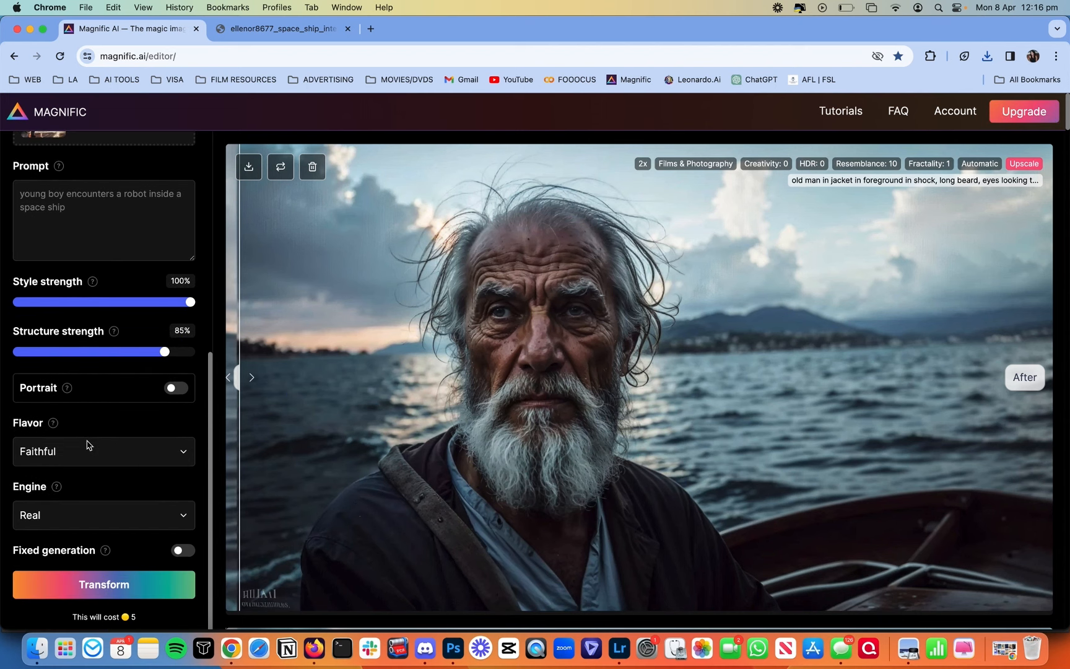
pyautogui.scroll(5, 89, 444)
pyautogui.scroll(-5, 89, 444)
pyautogui.click(94, 585)
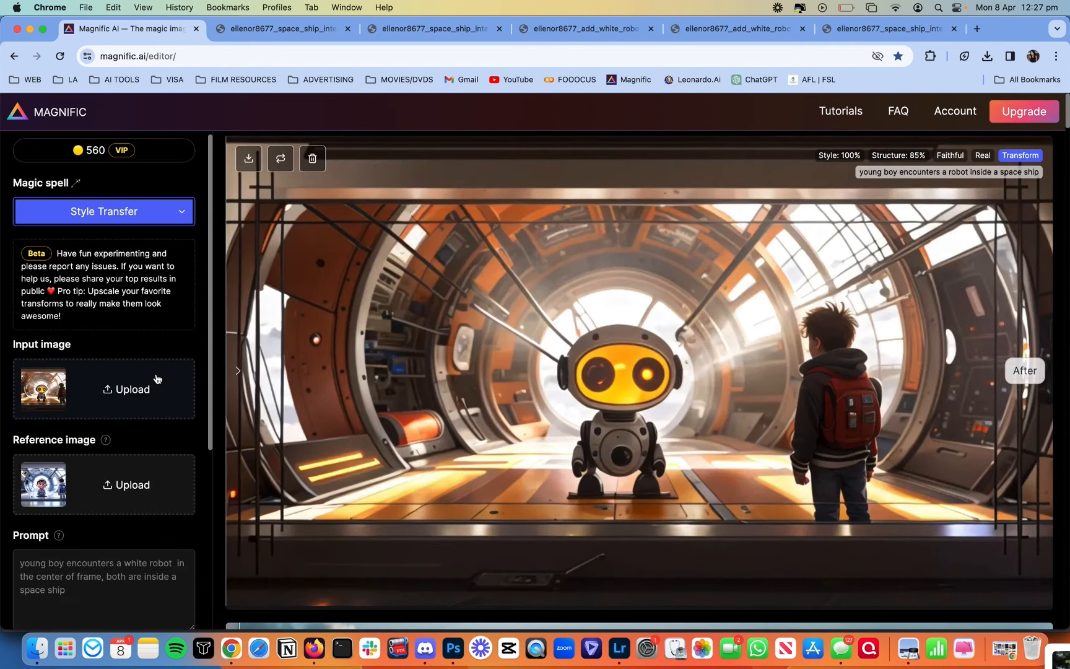
# Step: Review the Style Transfer settings used with the white robot prompt and open the Engine choices
pyautogui.scroll(-5, 156, 378)
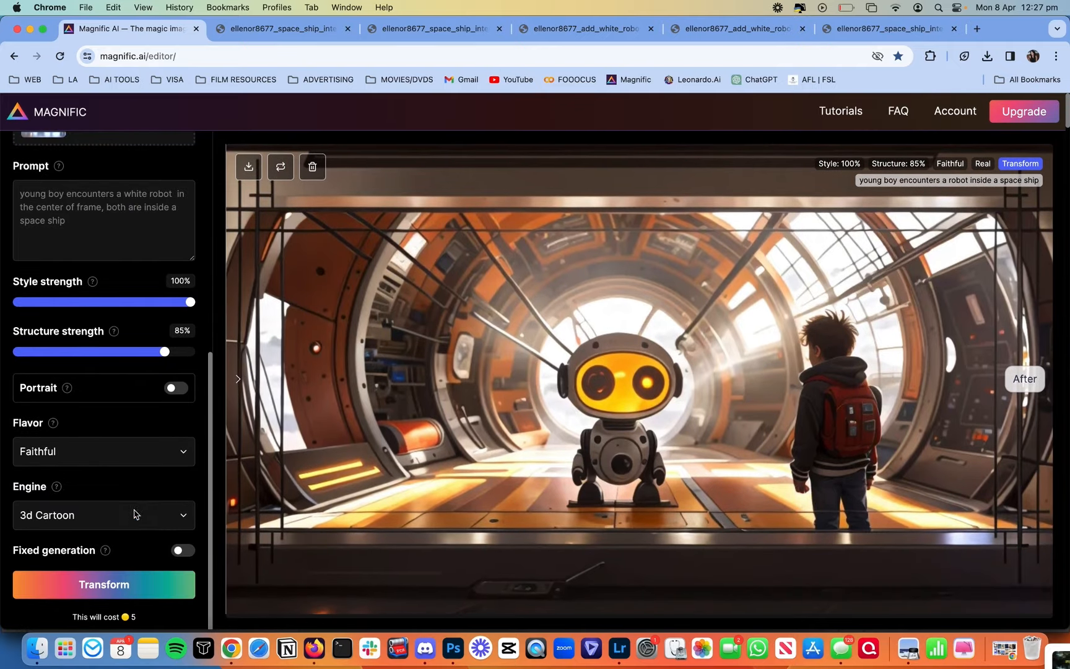
pyautogui.click(134, 514)
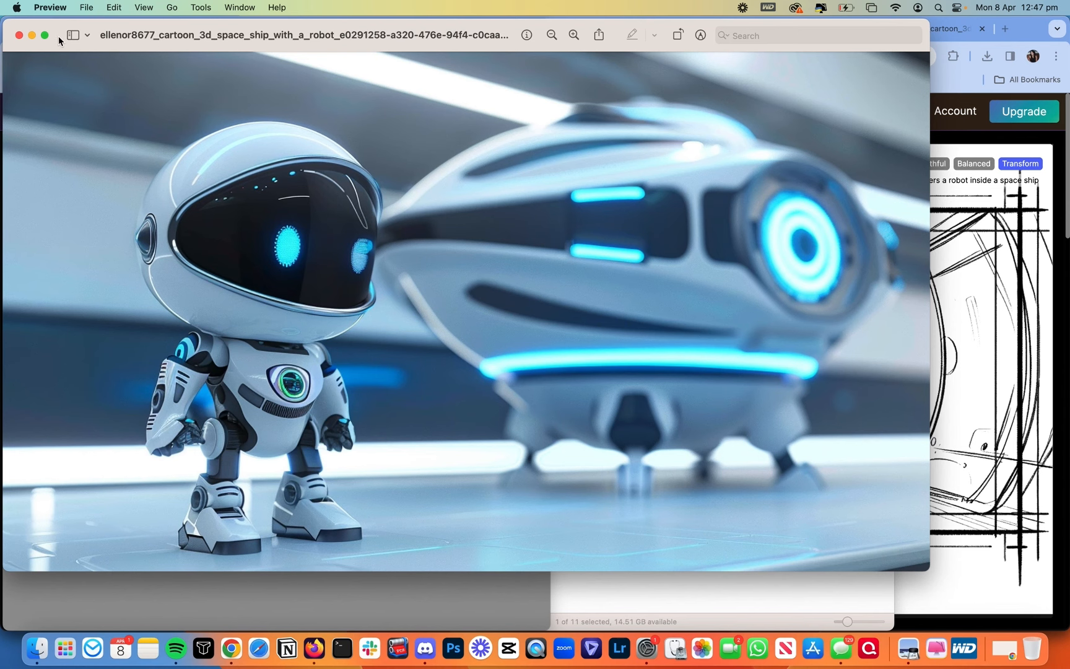
# Step: View the next reference picture, the boy seated in a white spaceship interior, in Preview and switch to Photoshop
pyautogui.press('Right')
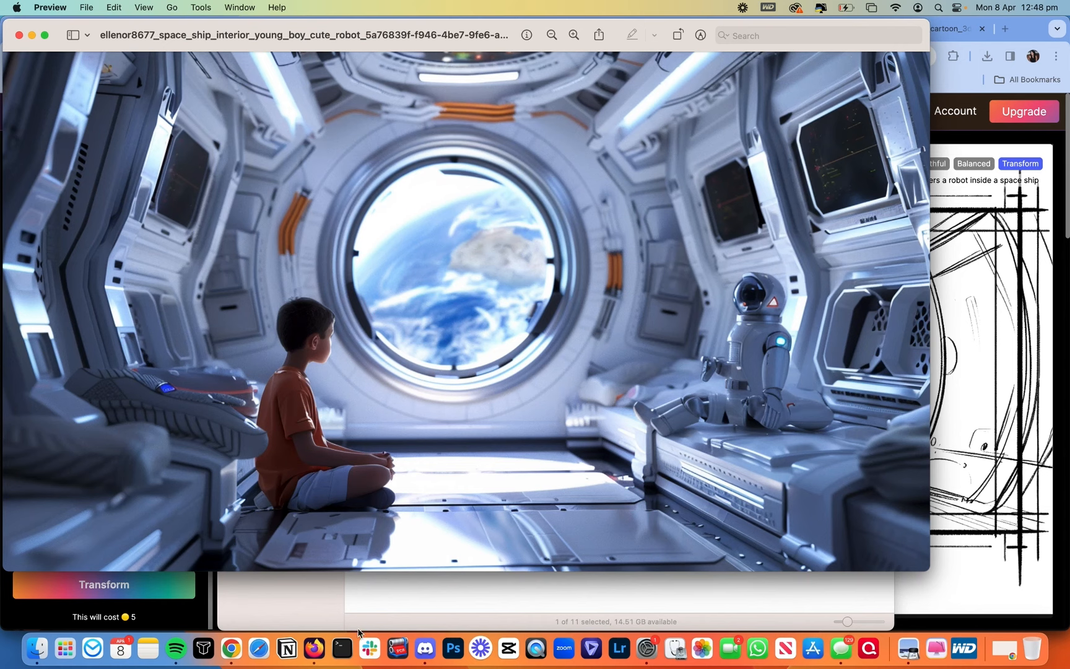
pyautogui.click(453, 648)
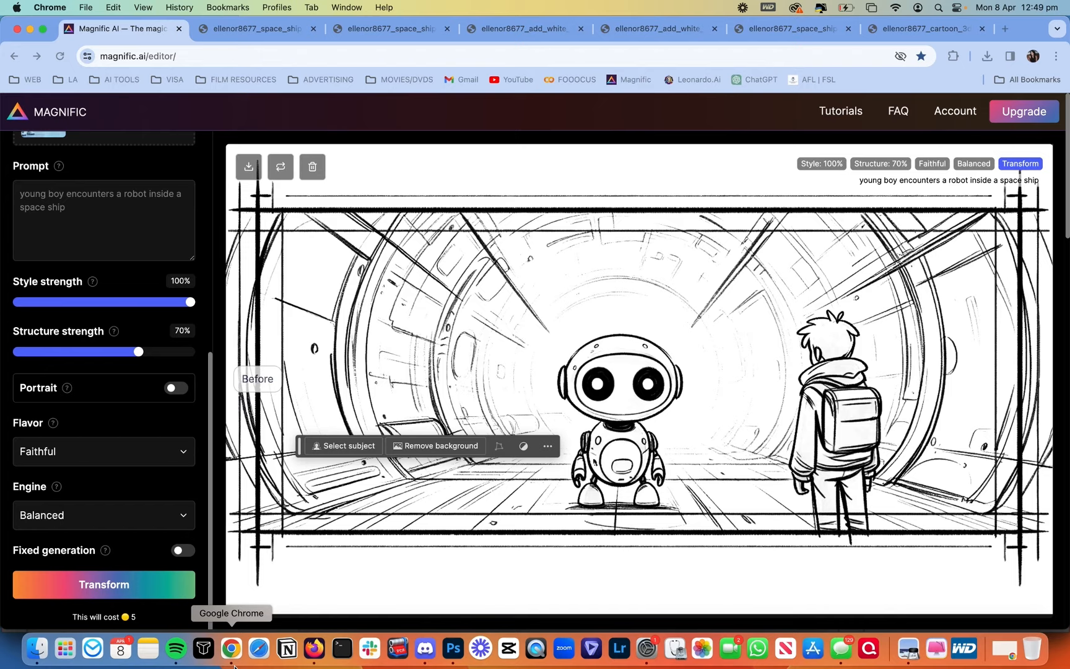
# Step: Switch back to Magnific in Chrome and check the available Engine options
pyautogui.click(231, 648)
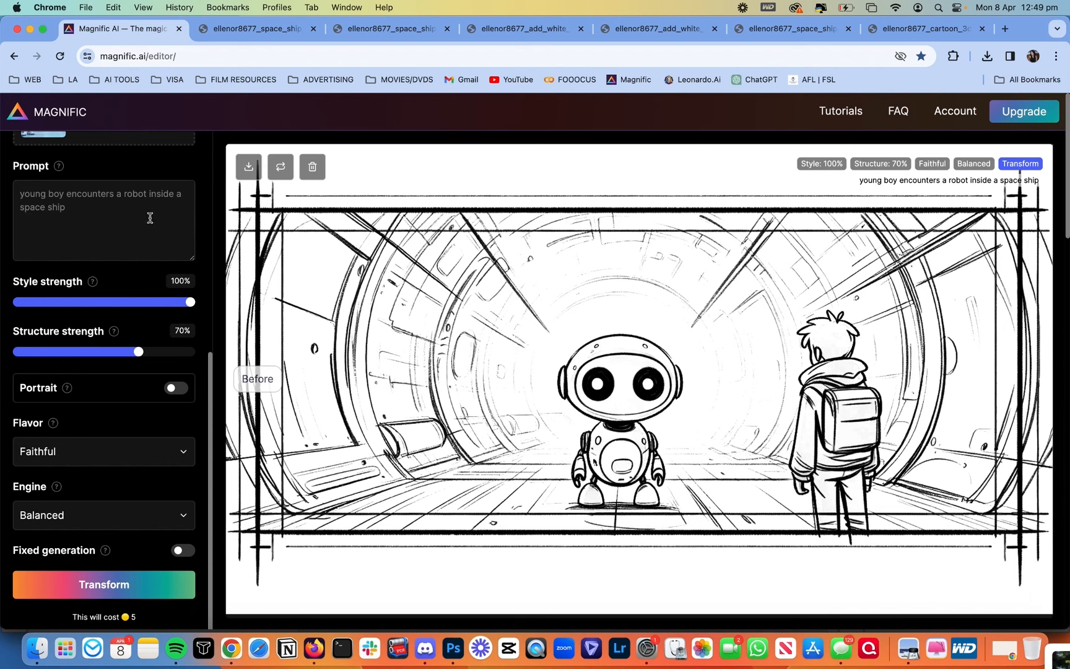
pyautogui.click(88, 520)
pyautogui.click(87, 518)
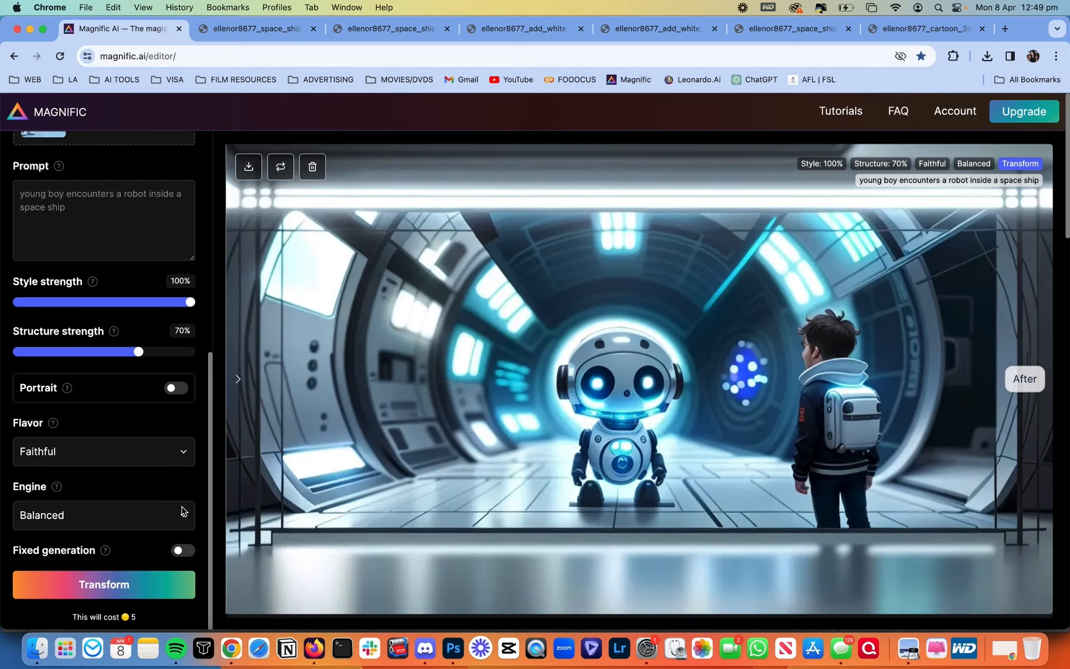
# Step: Review the input, reference and prompt of the blue-lit robot scene and browse the transformed robot images
pyautogui.scroll(3, 163, 391)
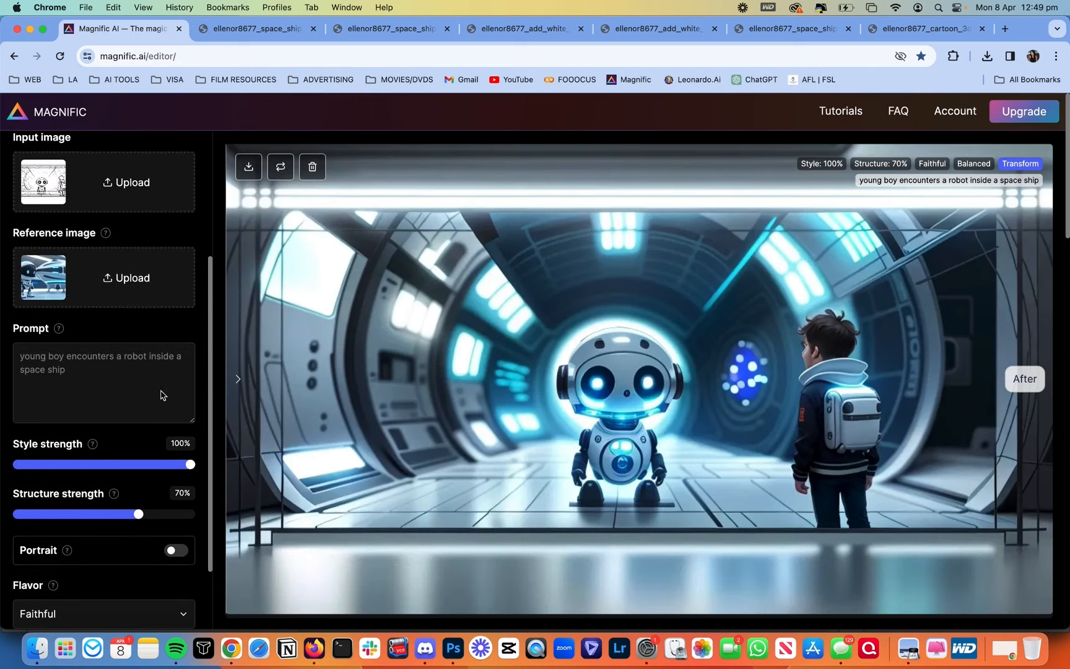
pyautogui.scroll(-3, 162, 394)
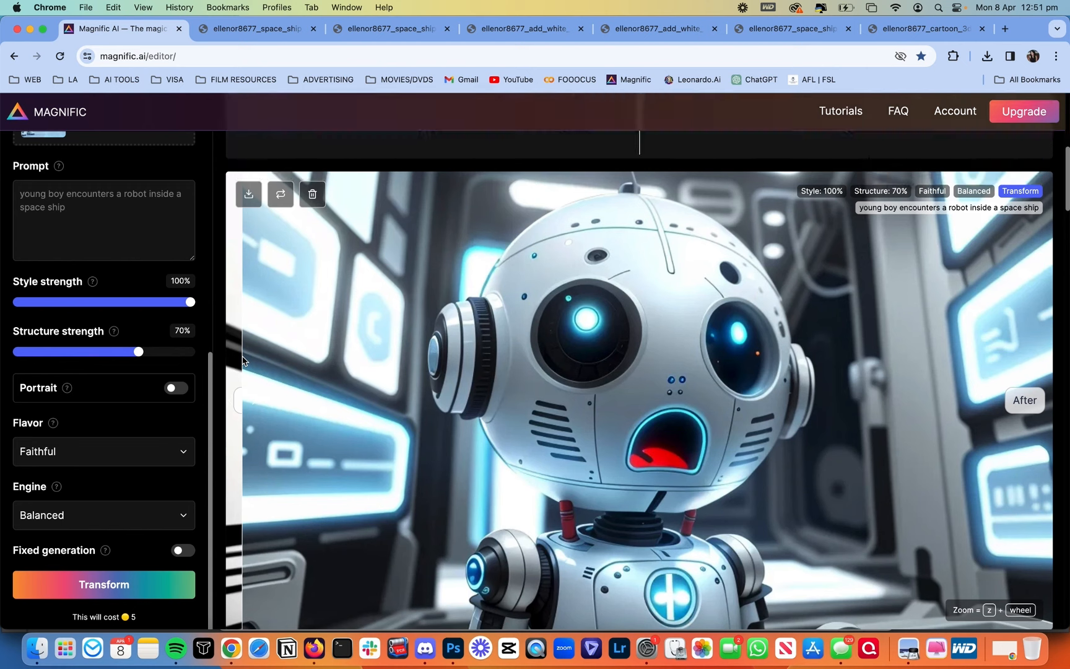
pyautogui.scroll(1, 441, 381)
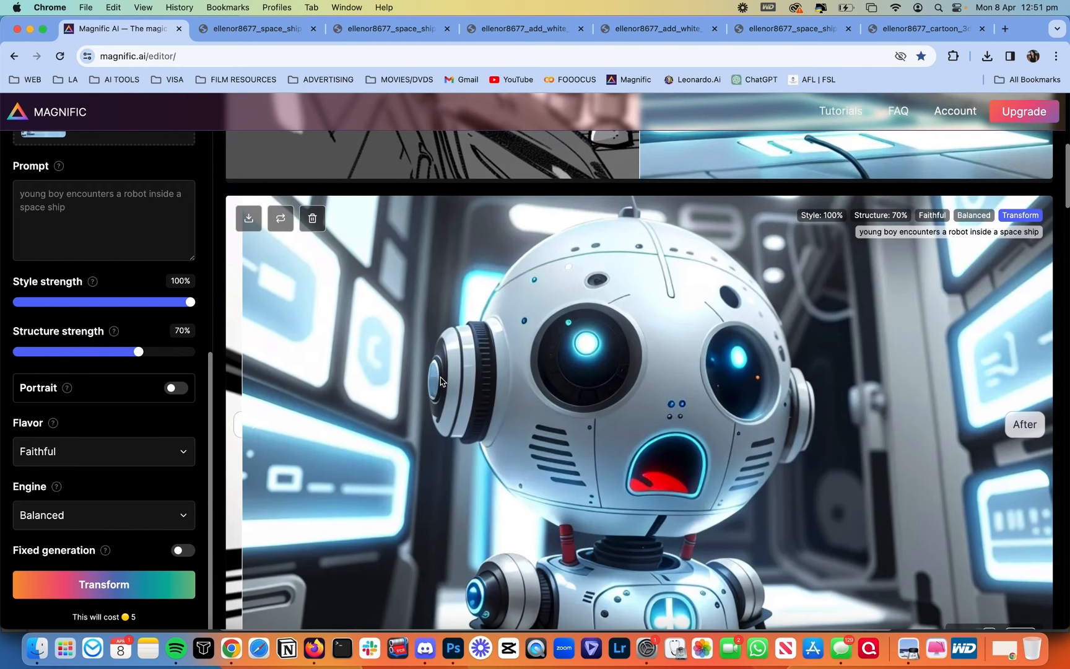
pyautogui.scroll(8, 441, 381)
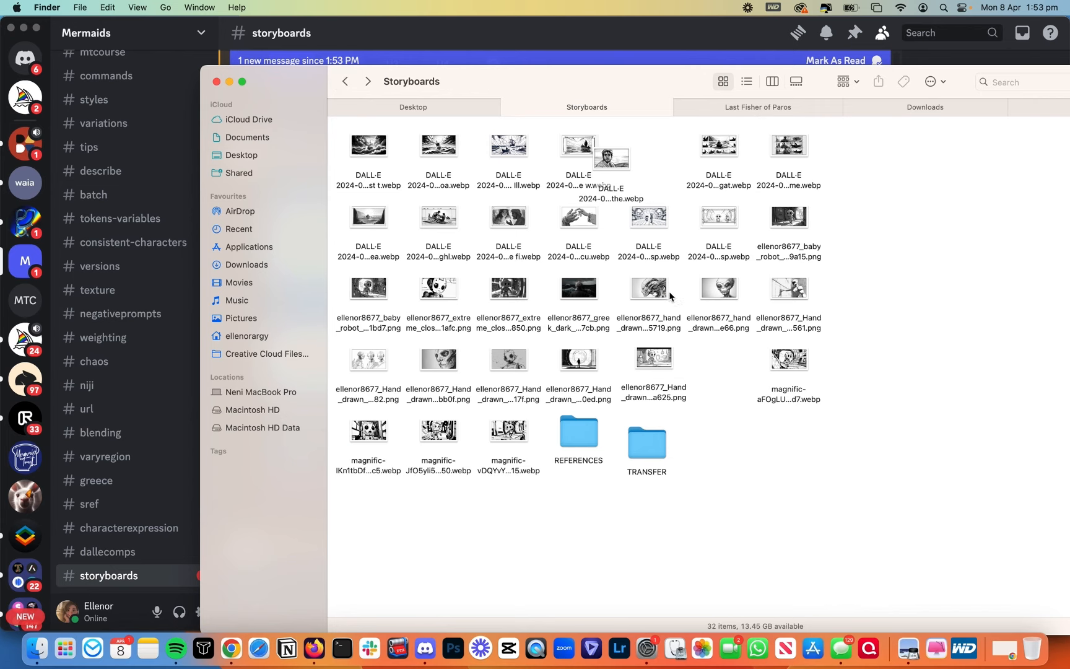
# Step: Preview the hand-drawn alien sketch whose file name ends in 5719.png in the Storyboards folder
pyautogui.click(668, 295)
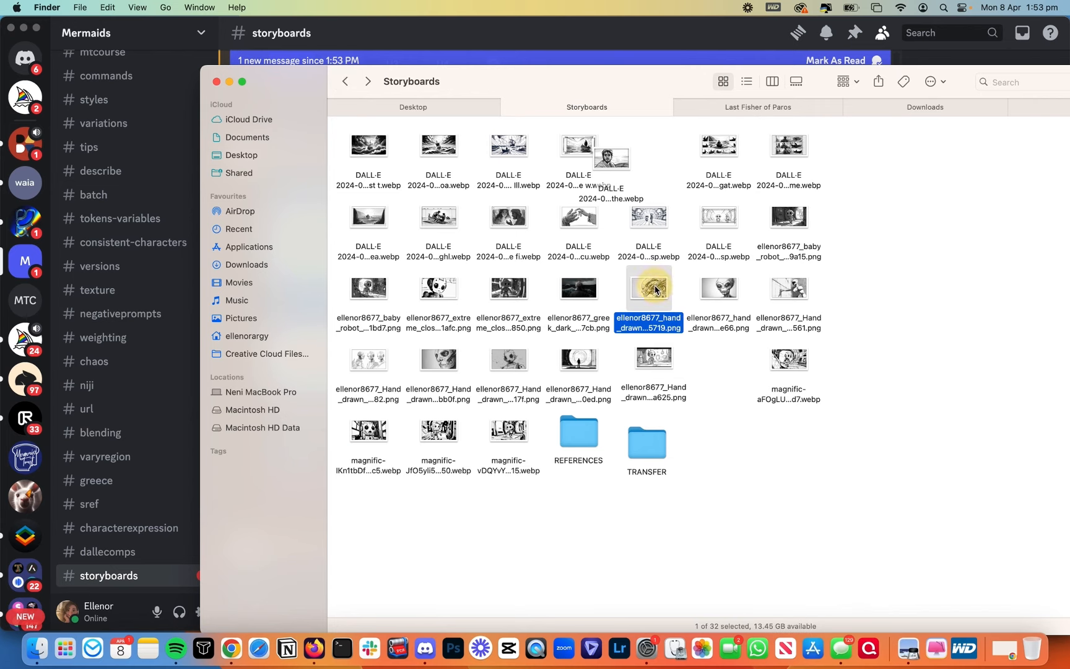
pyautogui.press('space')
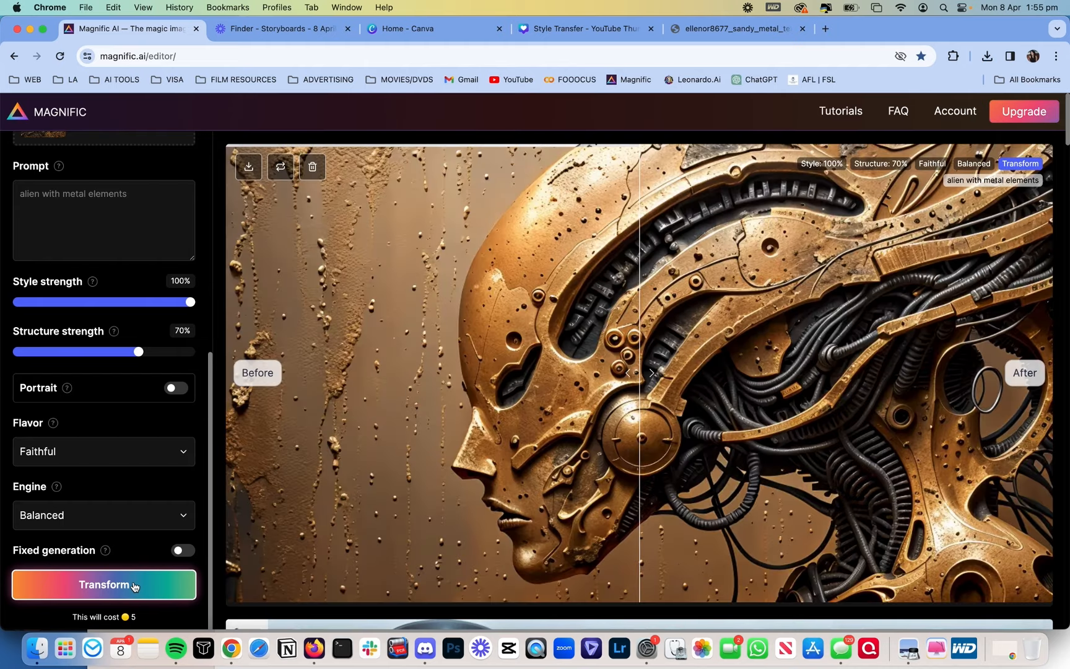
# Step: Move the before/after divider fully across the "alien with metal elements" image to view the whole transformed result
pyautogui.click(842, 393)
pyautogui.moveTo(797, 397); pyautogui.dragTo(216, 427)
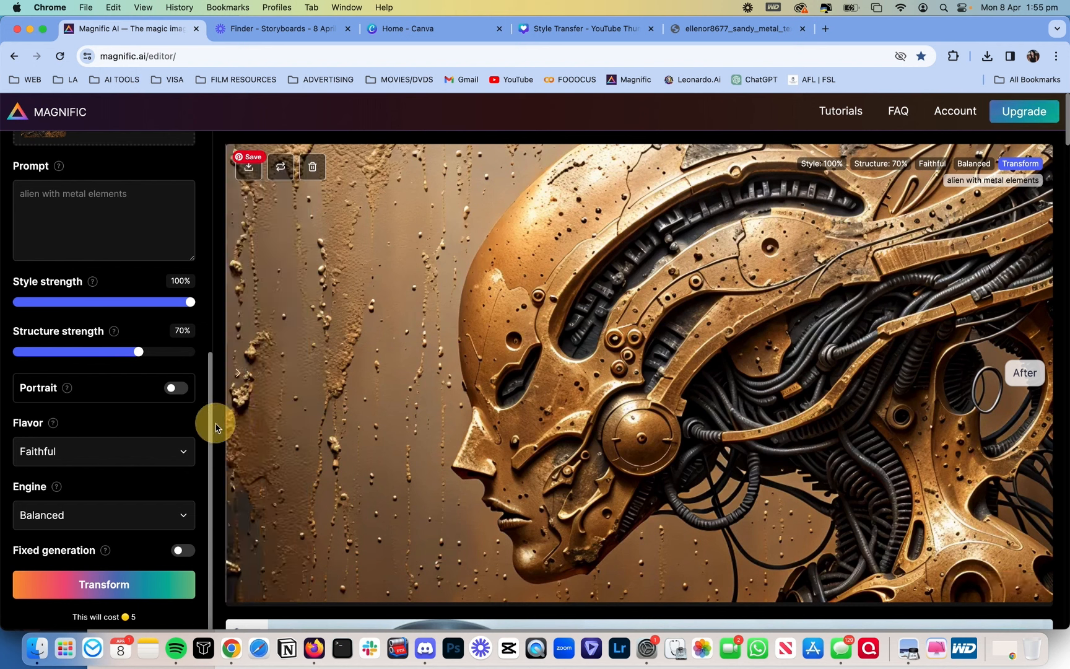